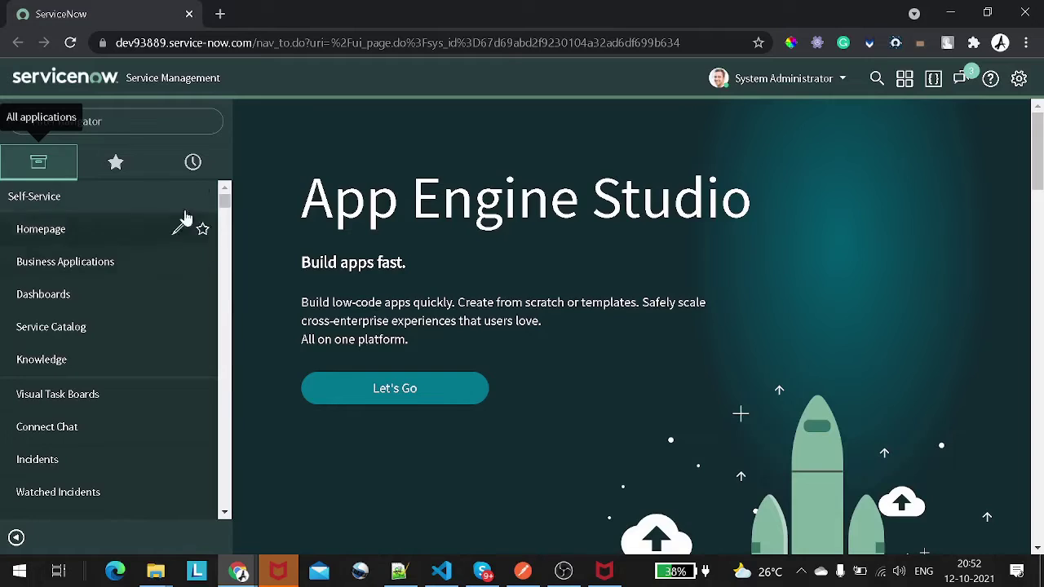
Filter the application navigator by "configuration".
left_click(185, 123)
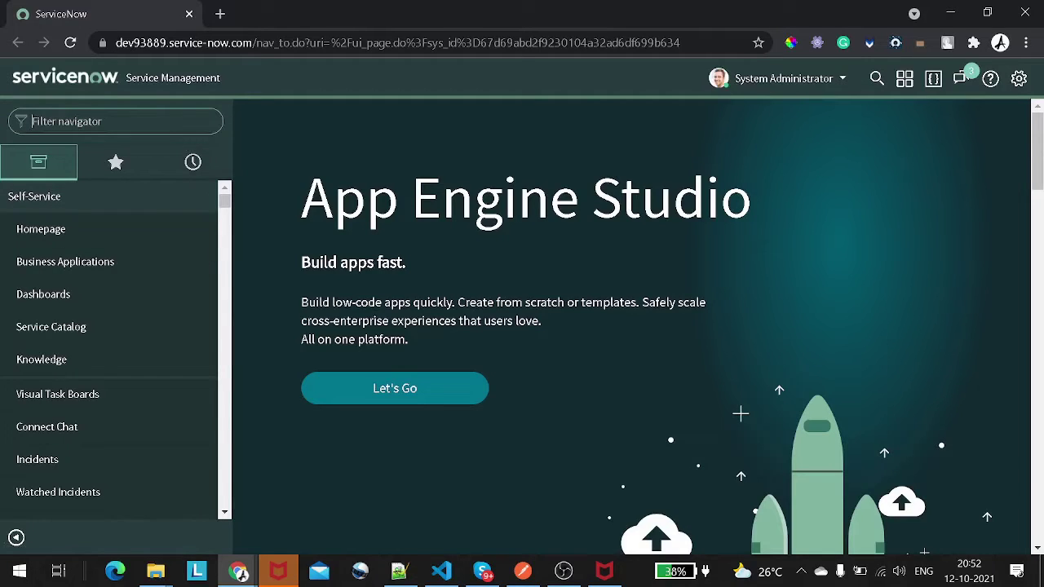
type("con")
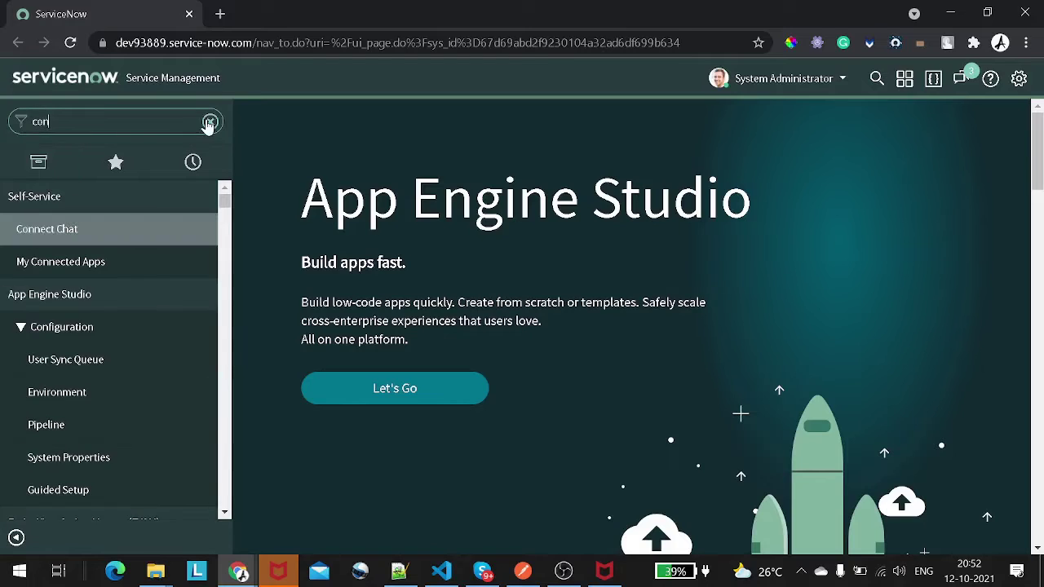
type("figurat")
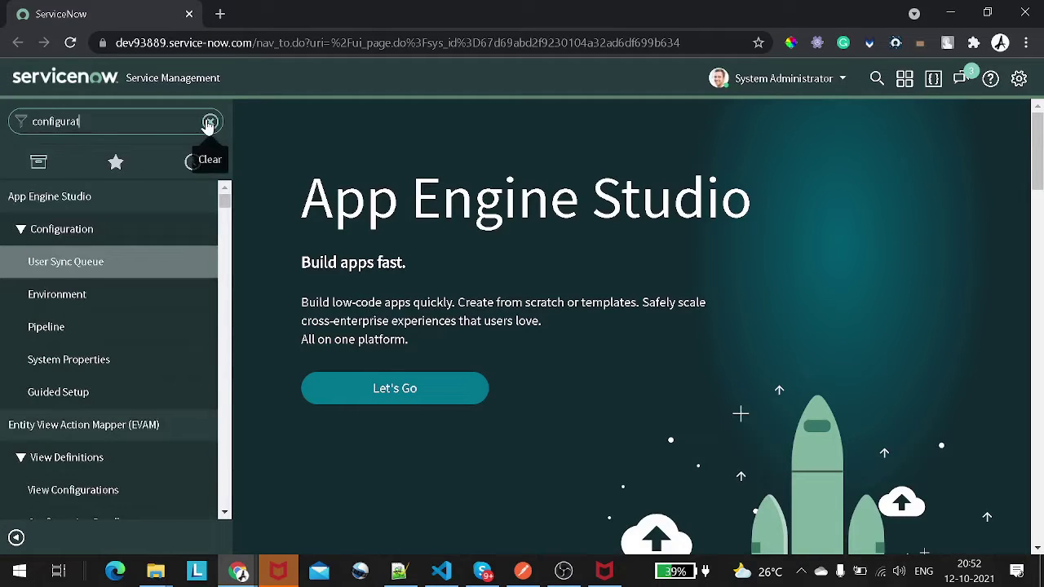
type("ion")
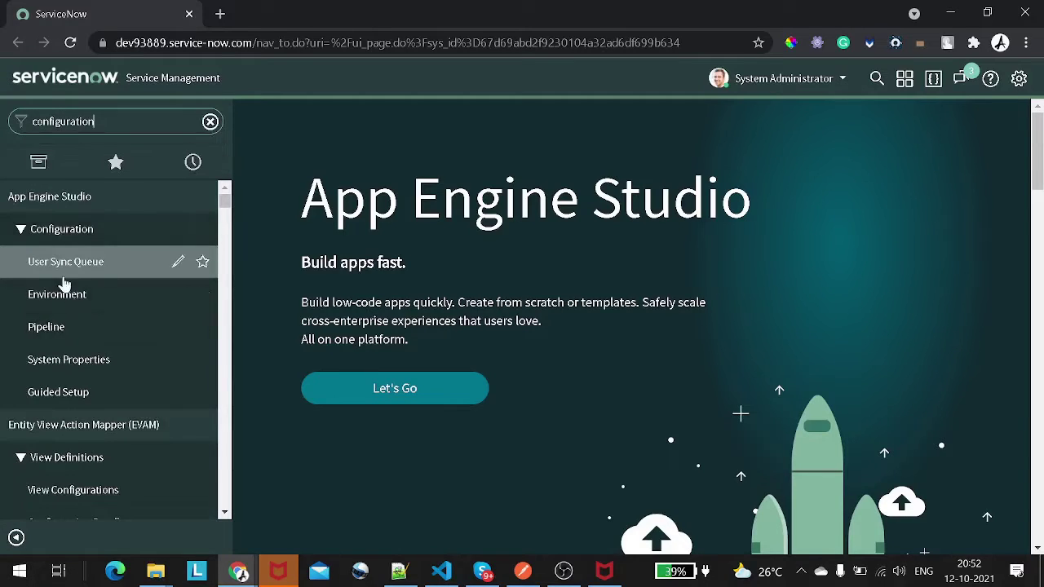
Look through the filtered Configuration modules, including the CMDB views, application services, application servers, servers and clusters.
scroll(77, 343, "down", 6)
scroll(90, 356, "up", 3)
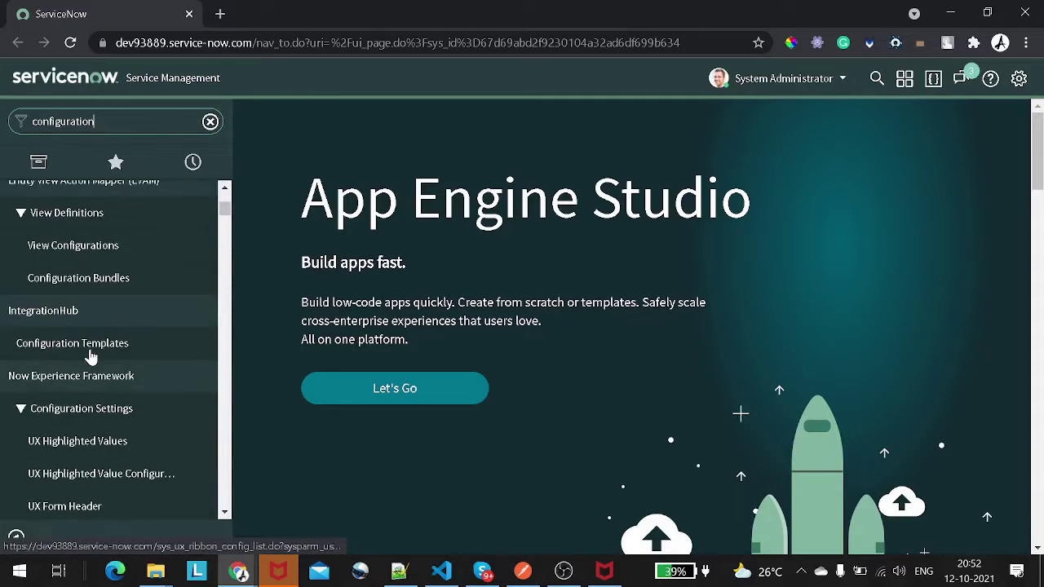
scroll(85, 356, "down", 2)
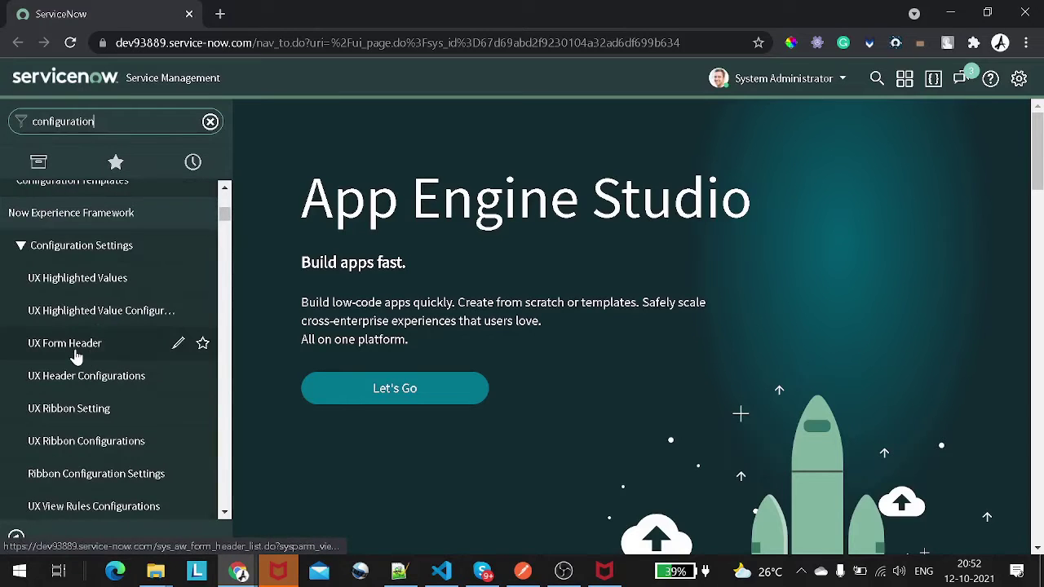
scroll(76, 356, "down", 7)
scroll(76, 356, "up", 2)
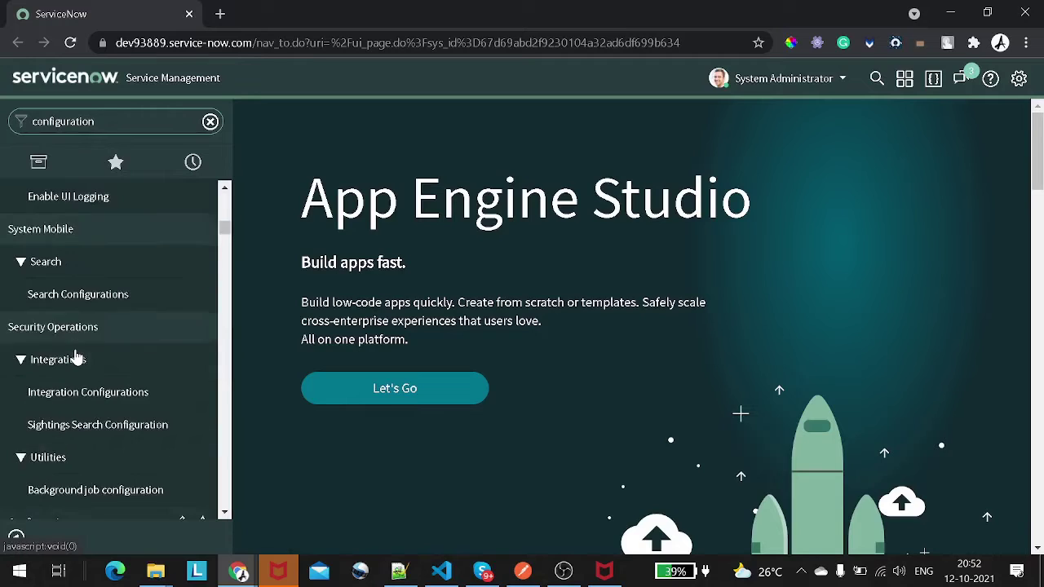
scroll(76, 356, "up", 10)
scroll(76, 357, "down", 2)
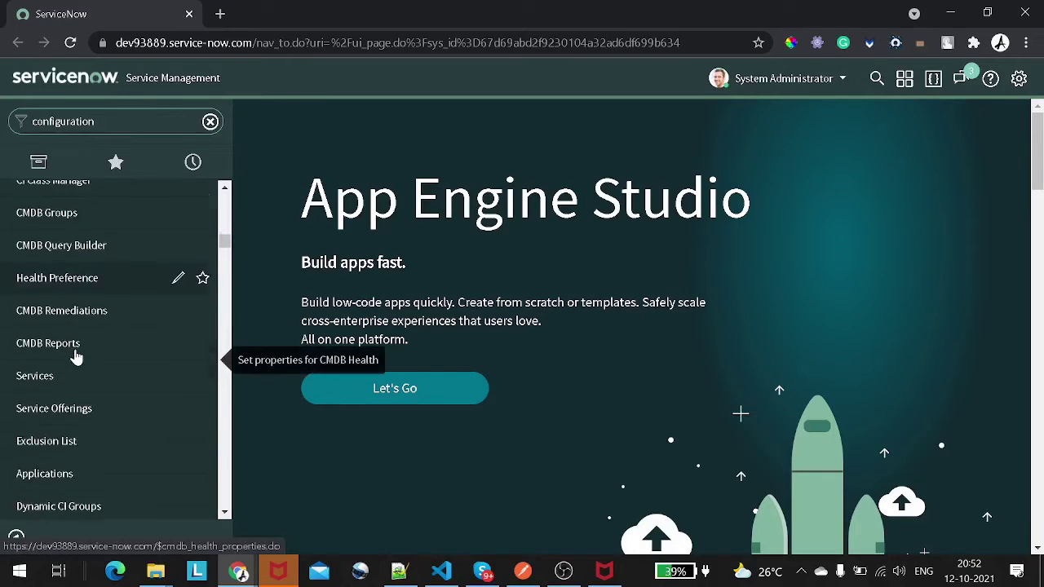
scroll(76, 357, "down", 3)
scroll(70, 355, "down", 1)
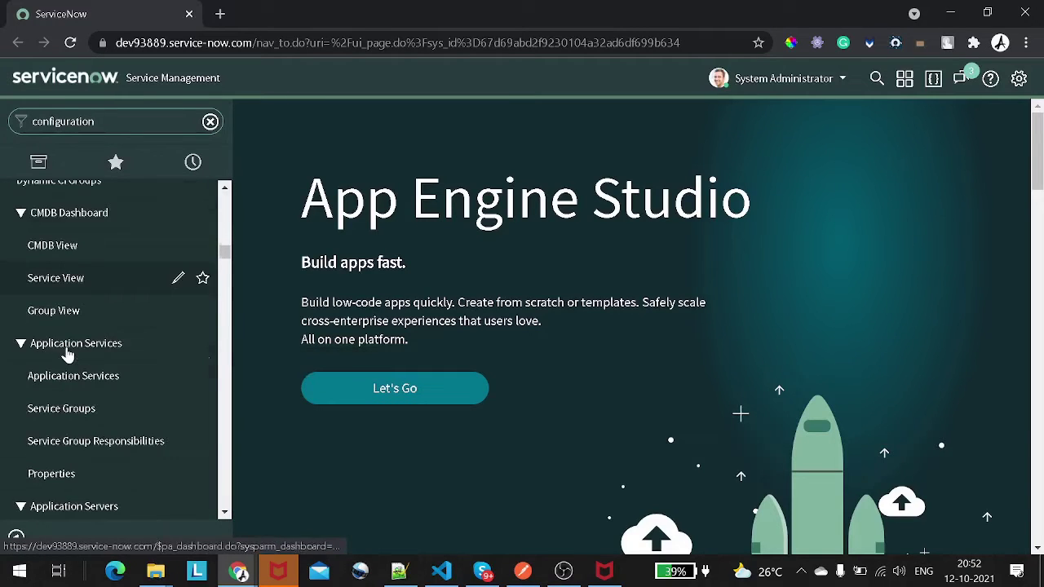
scroll(172, 352, "down", 2)
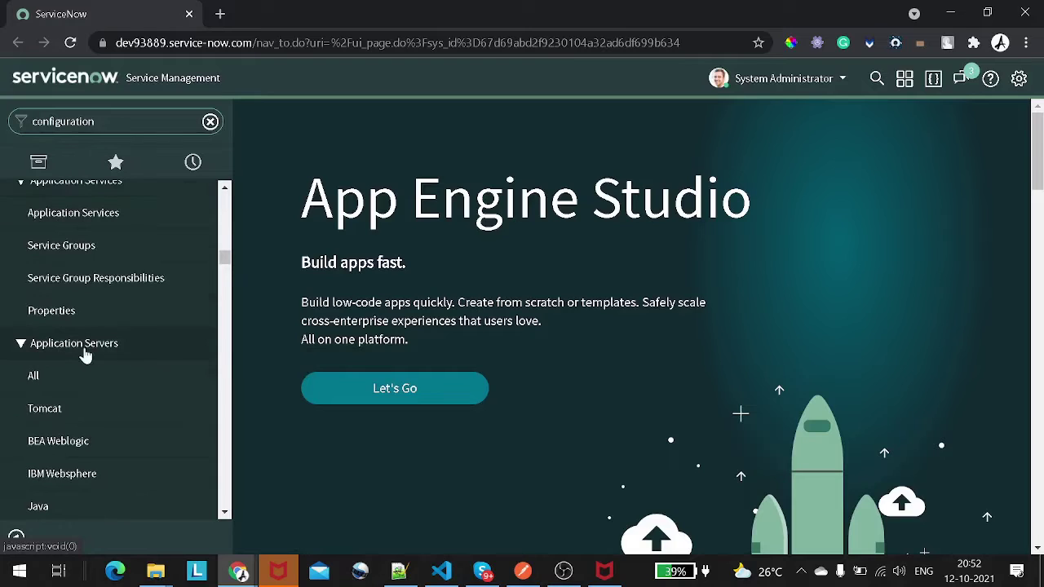
scroll(103, 345, "down", 2)
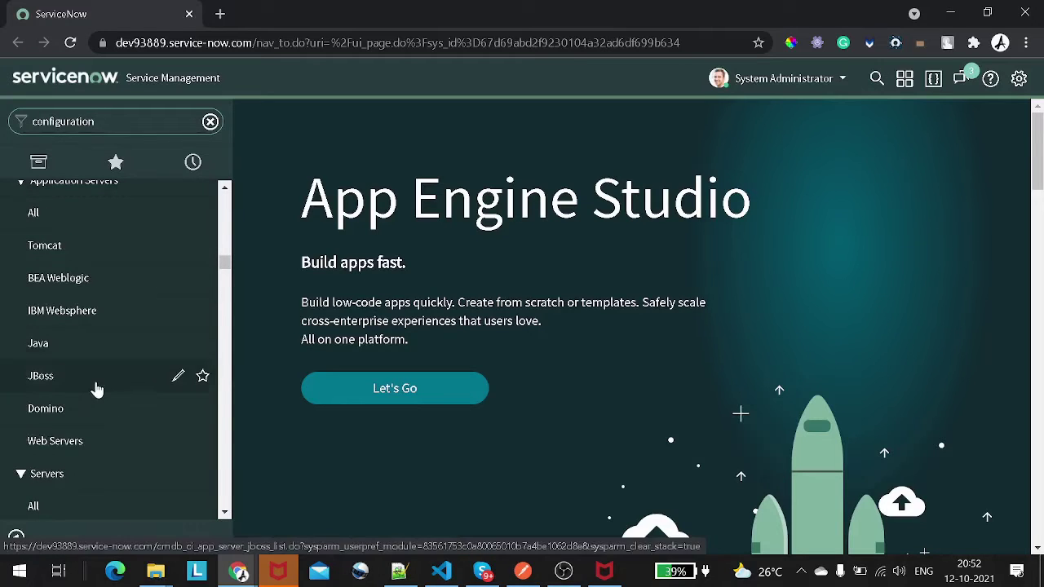
scroll(95, 383, "down", 1)
scroll(109, 377, "down", 2)
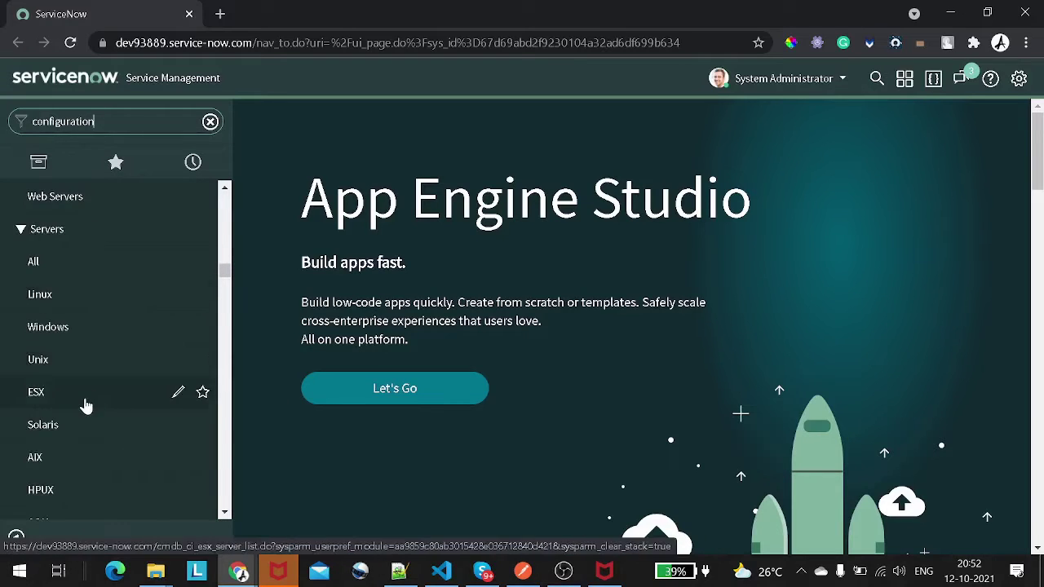
scroll(86, 405, "down", 2)
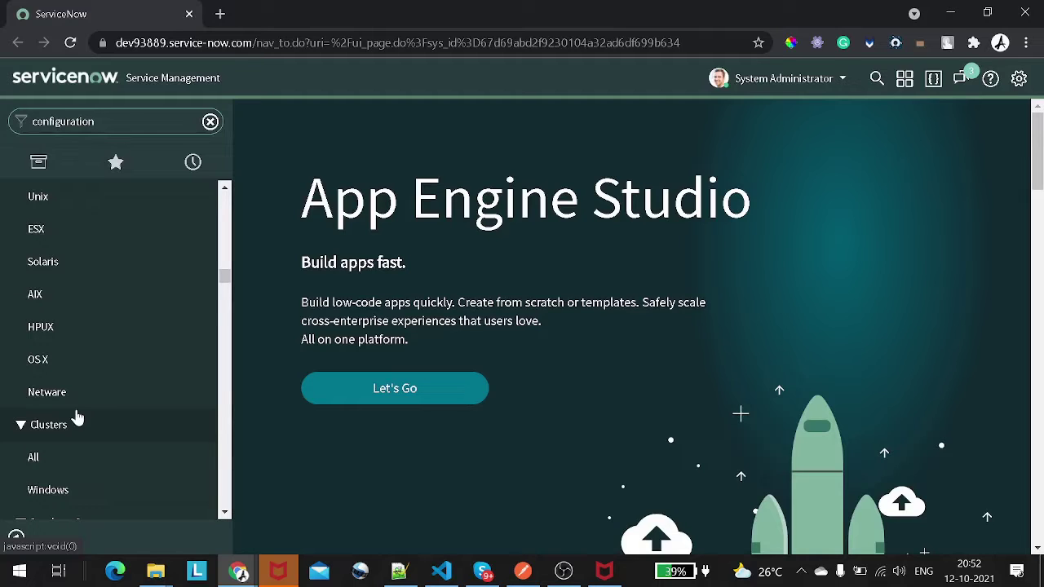
scroll(76, 418, "down", 1)
Open the list of Windows servers from the Servers group of the Configuration application.
scroll(76, 416, "up", 5)
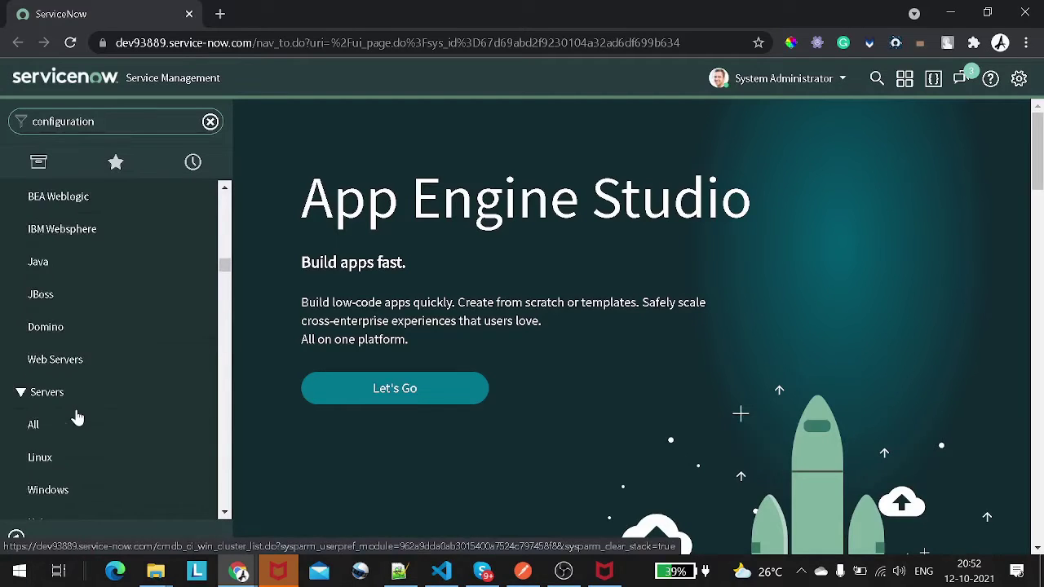
scroll(74, 393, "up", 2)
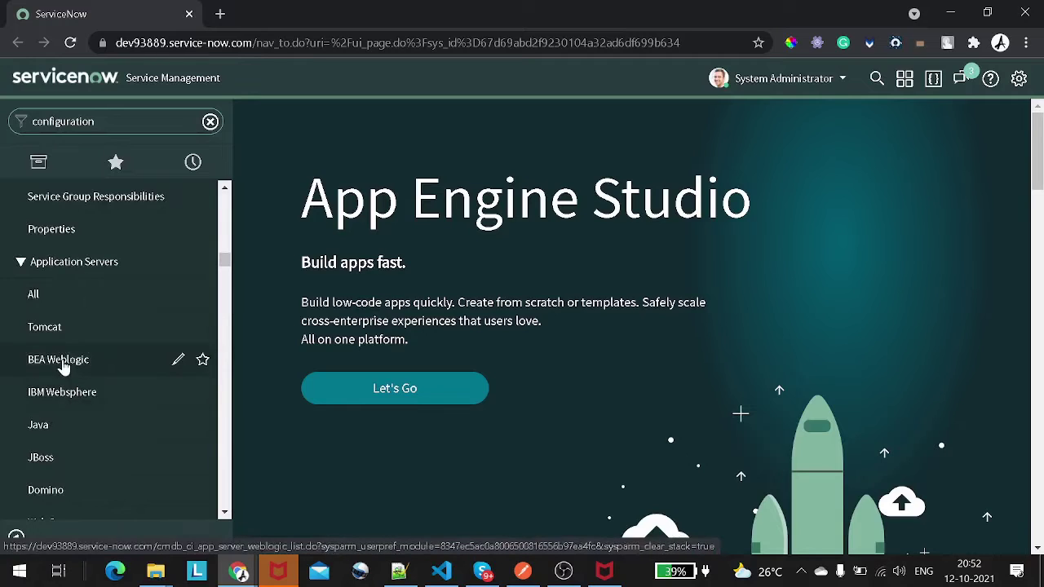
scroll(67, 304, "down", 1)
scroll(68, 304, "down", 1)
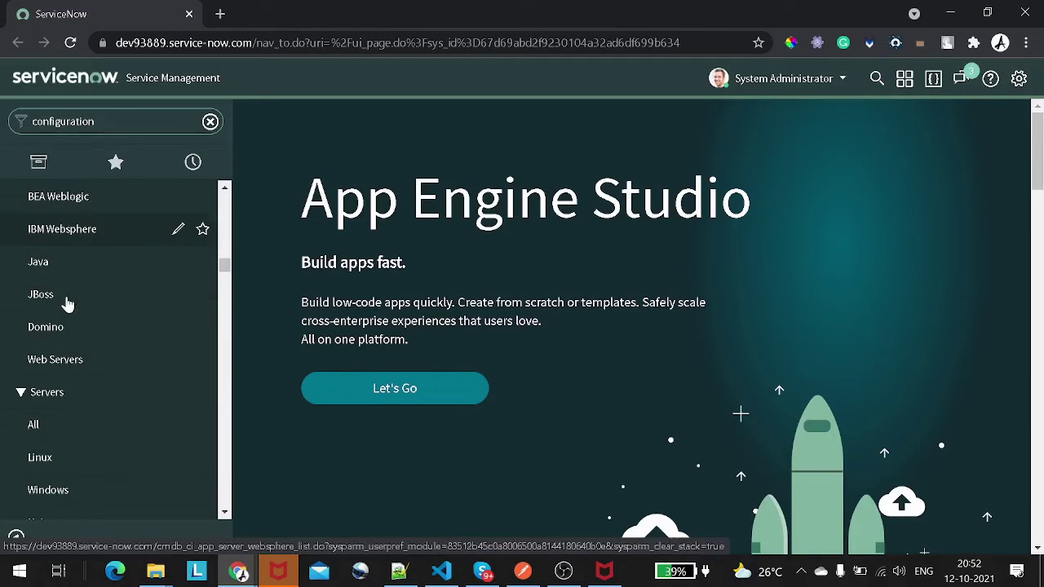
scroll(67, 304, "down", 2)
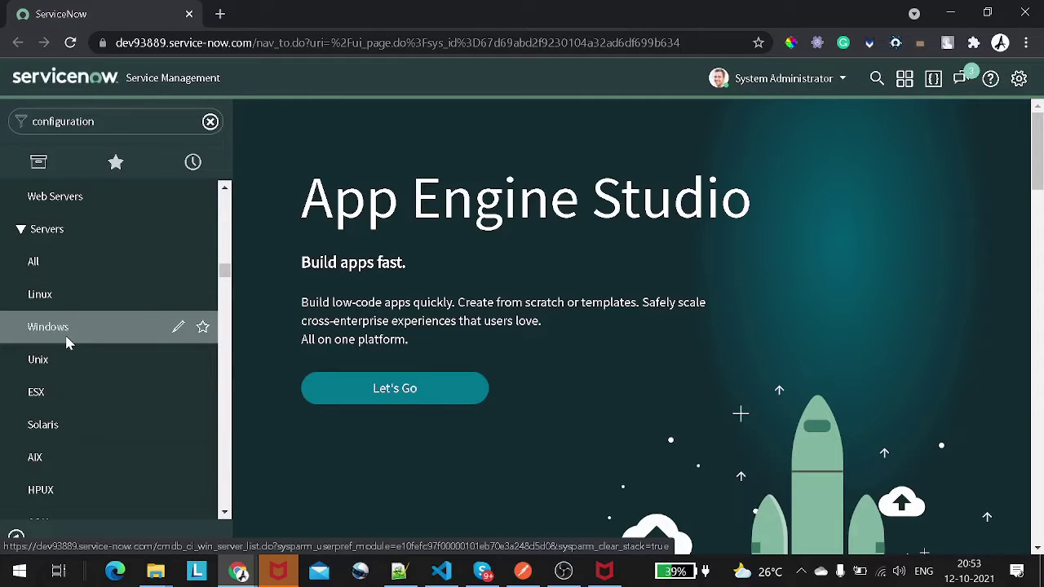
left_click(67, 341)
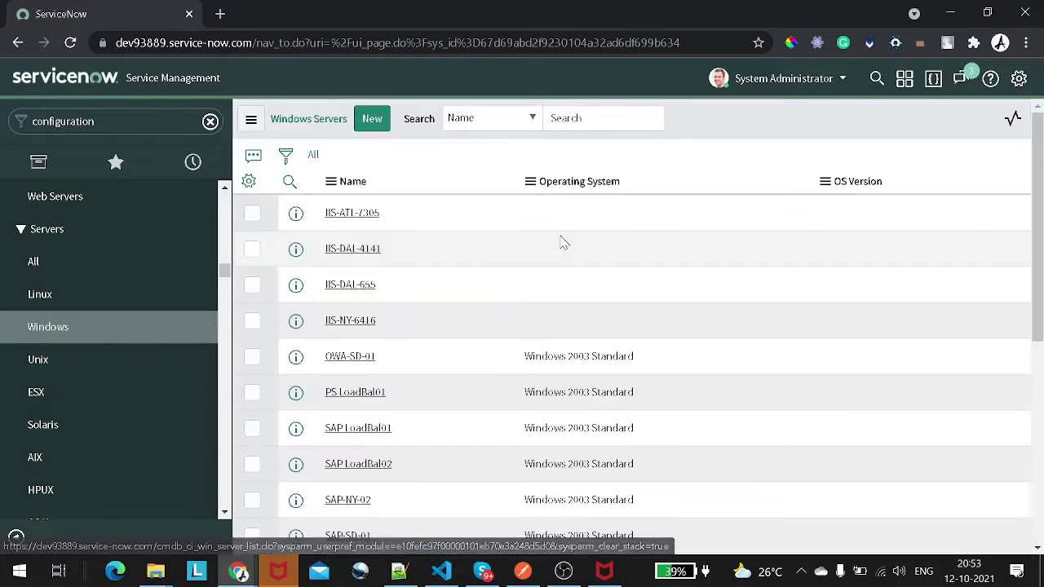
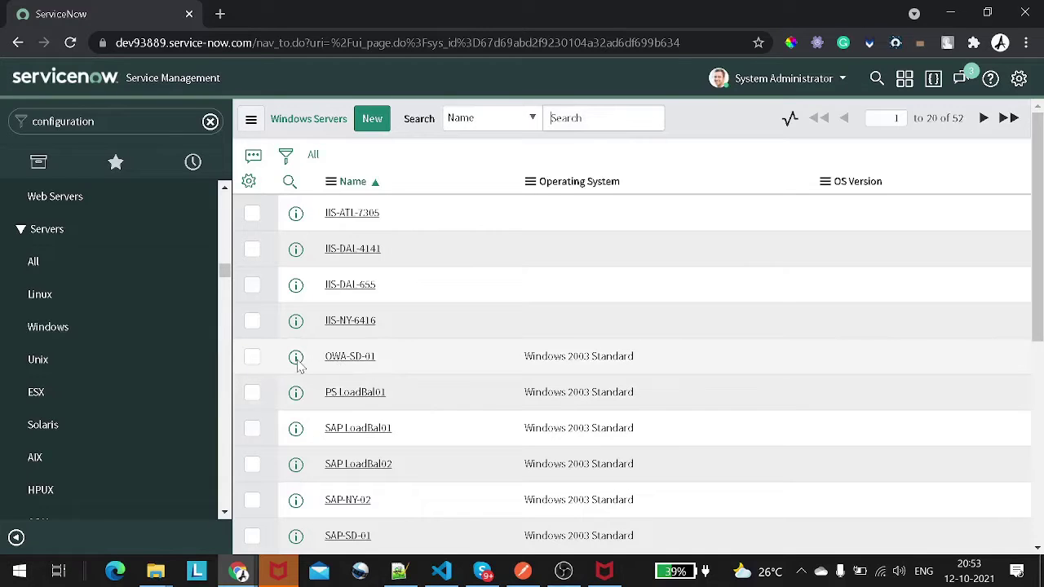
Open the OWA-SD-01 Windows server record in a new browser tab and switch to that tab.
right_click(296, 356)
left_click(434, 196)
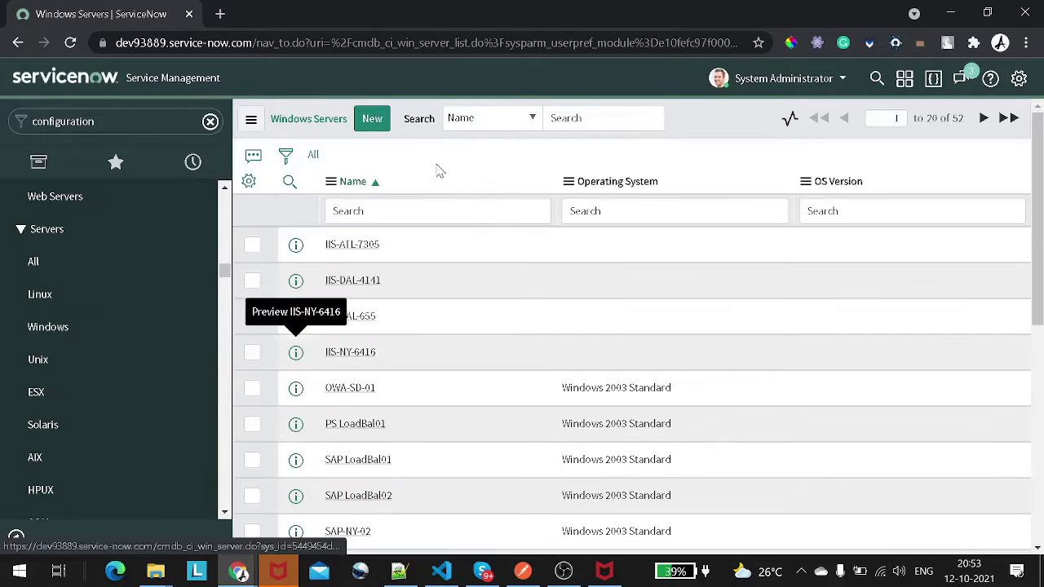
right_click(298, 390)
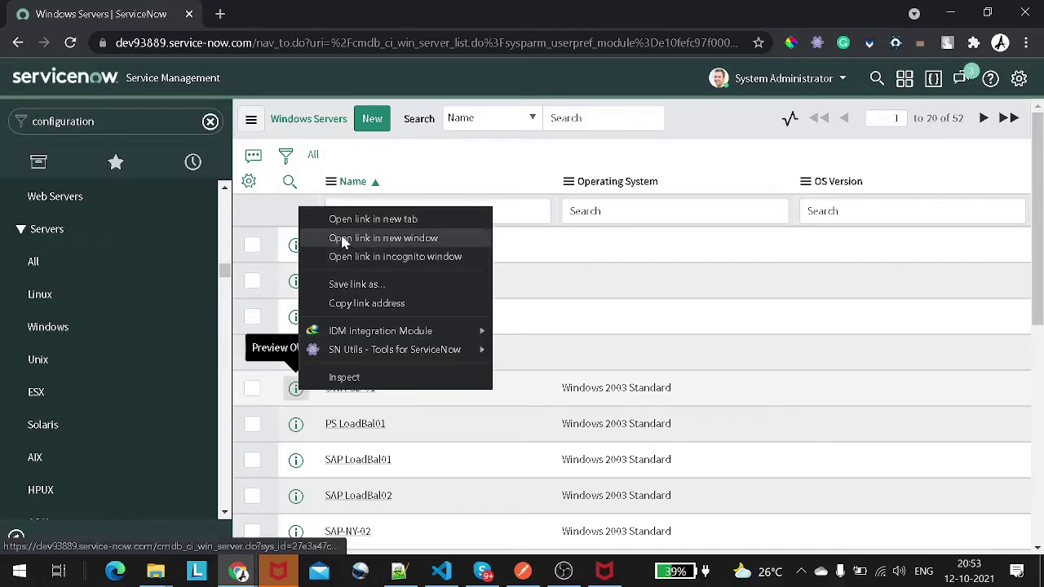
left_click(358, 219)
left_click(283, 14)
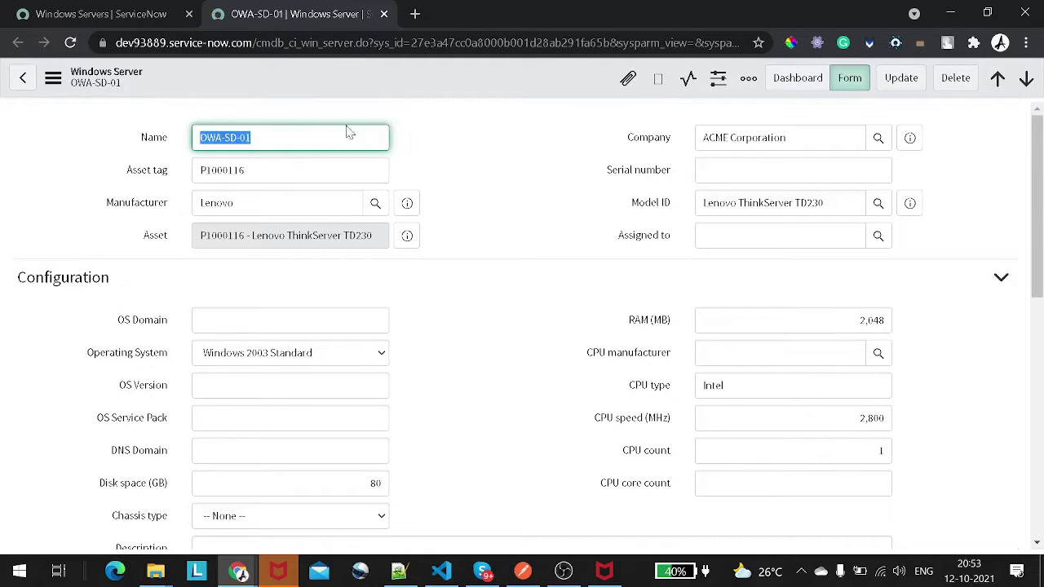
Review the general and Configuration fields of the OWA-SD-01 server record down to its Related Items.
left_click_drag(79, 139, 477, 277)
scroll(477, 277, "down", 1)
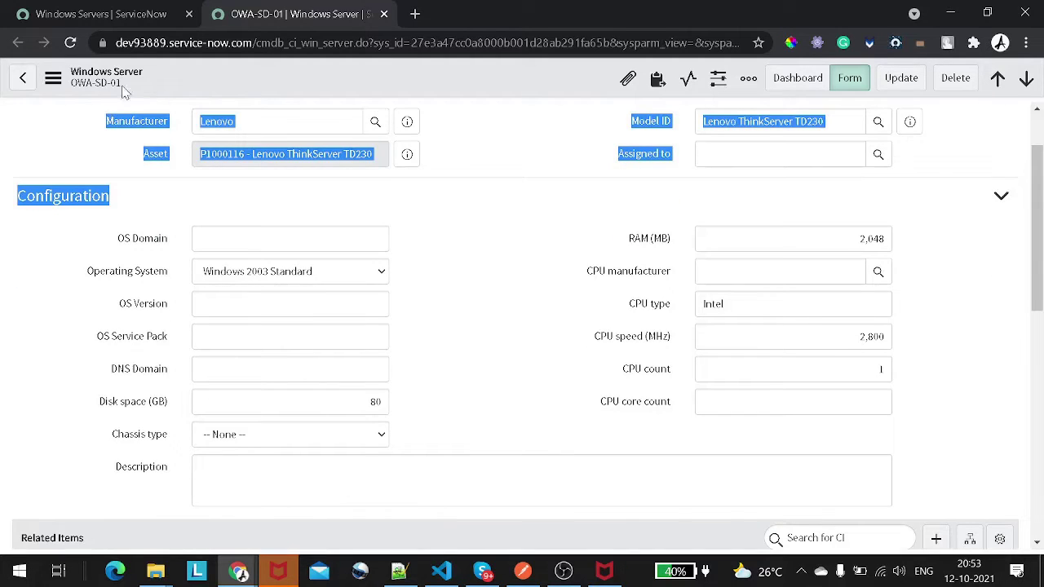
scroll(150, 228, "up", 1)
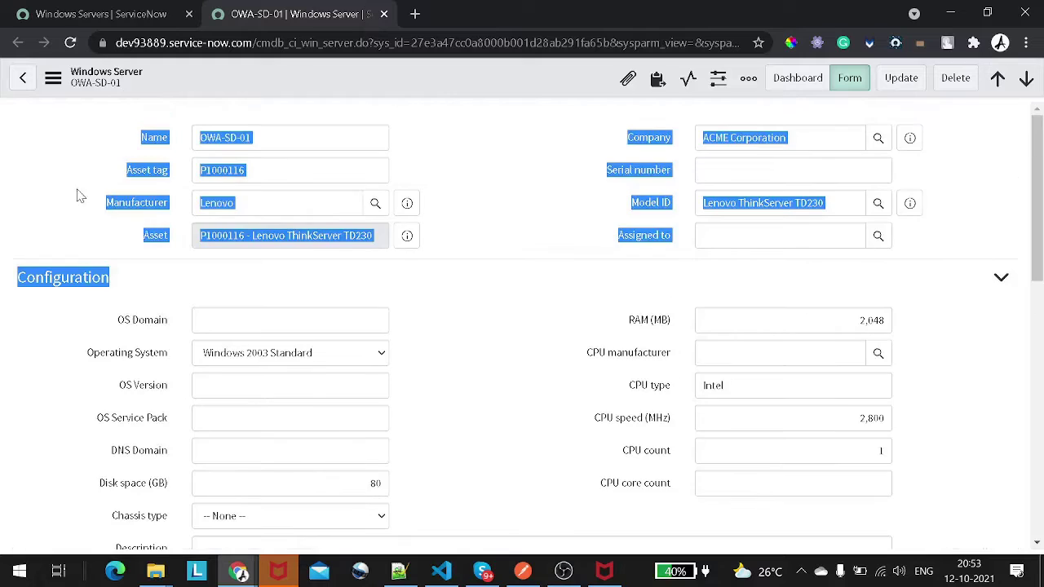
left_click(198, 170)
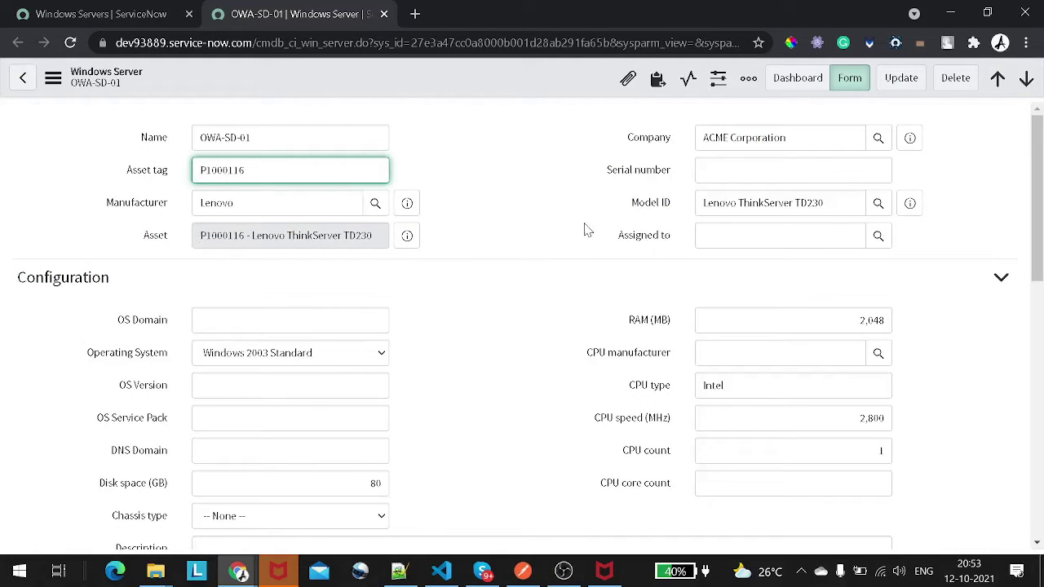
scroll(526, 271, "down", 1)
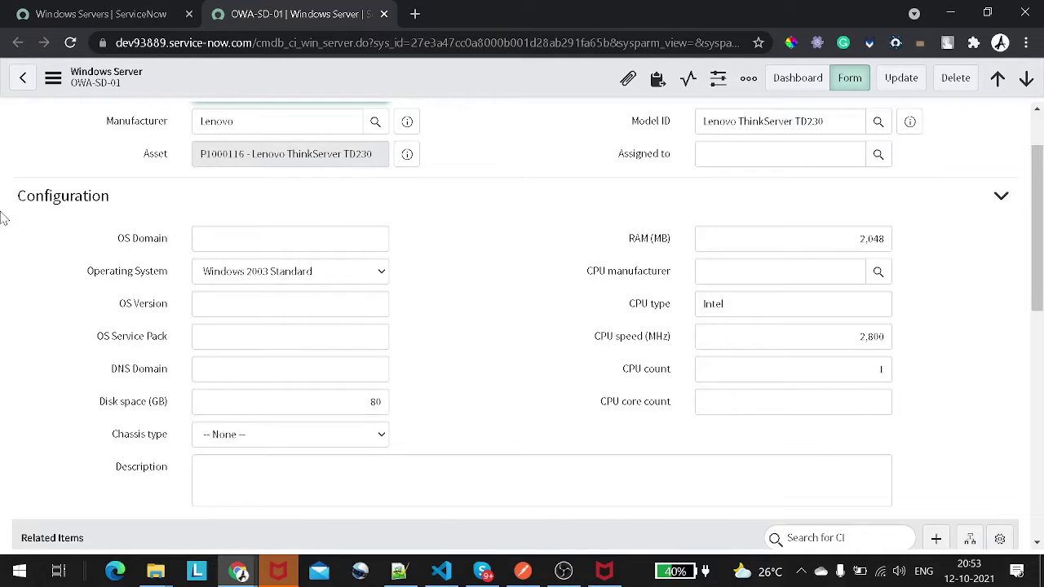
scroll(114, 214, "down", 1)
scroll(114, 214, "up", 1)
scroll(170, 234, "down", 4)
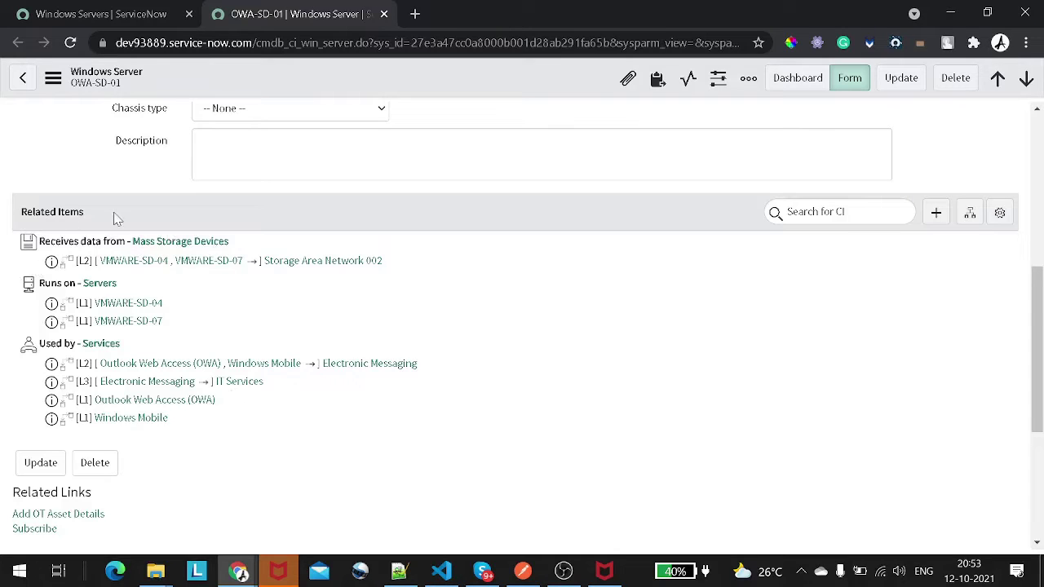
Examine the server's Related Items, covering the Receives data from, Runs on and Used by relationships and their level labels.
left_click_drag(116, 216, 23, 220)
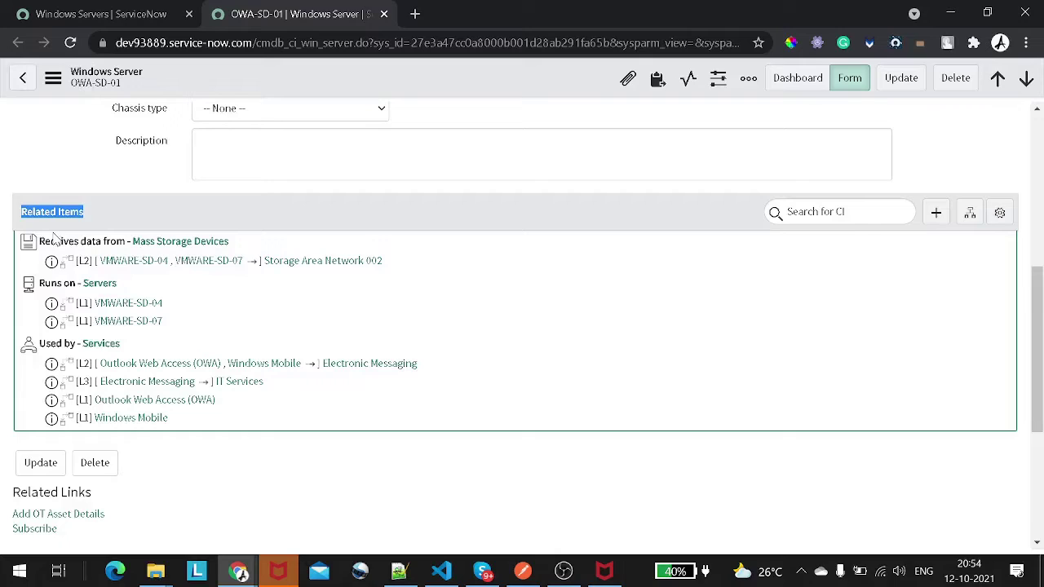
left_click_drag(62, 242, 106, 242)
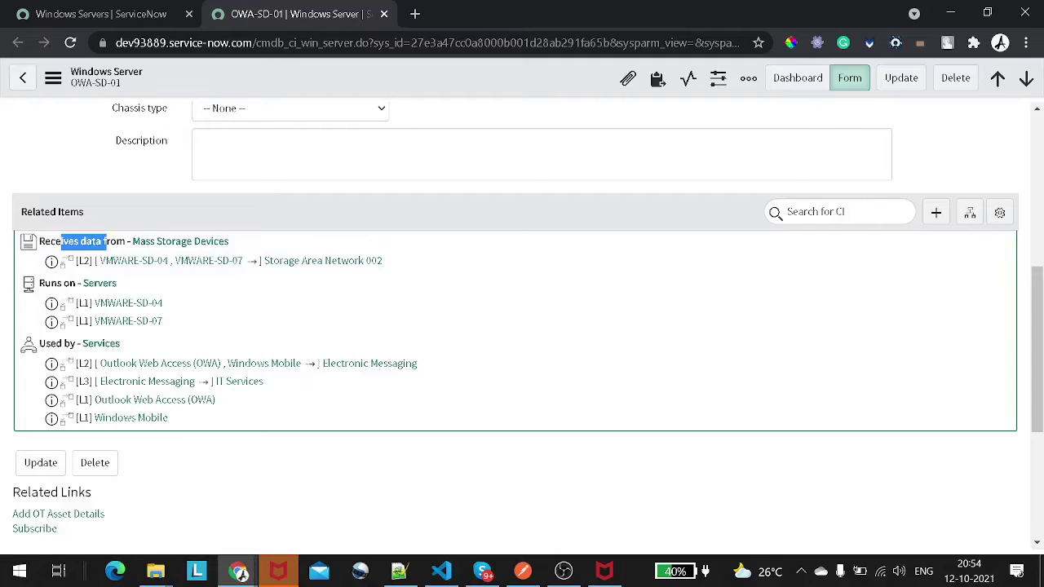
left_click_drag(75, 283, 39, 283)
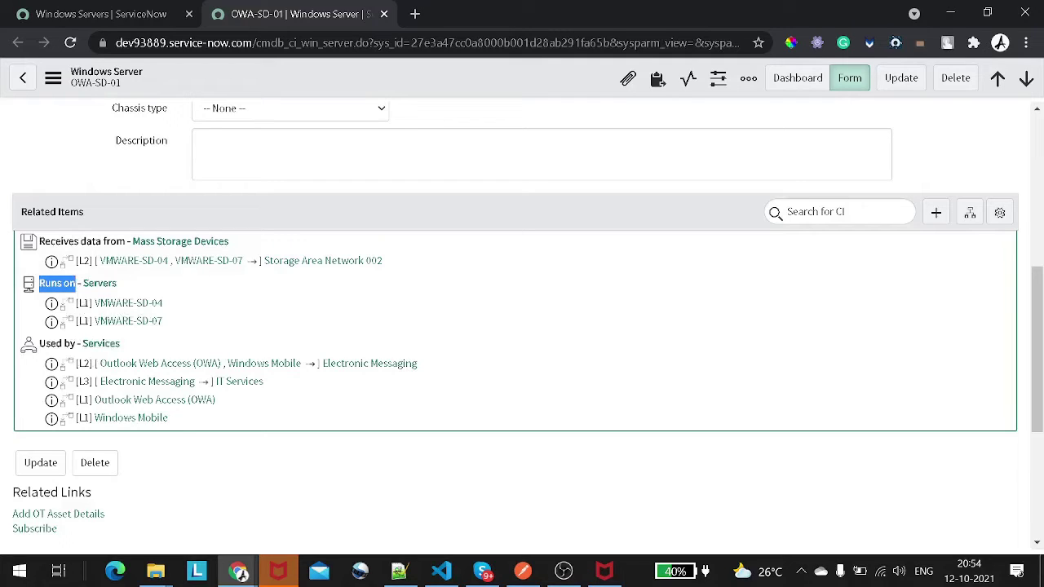
left_click_drag(77, 343, 31, 346)
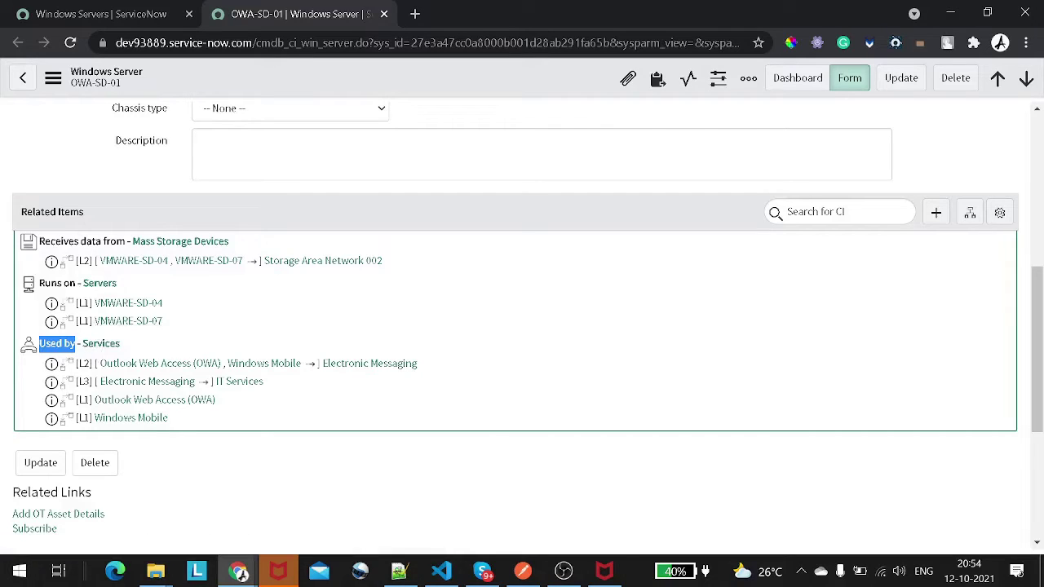
double_click(84, 320)
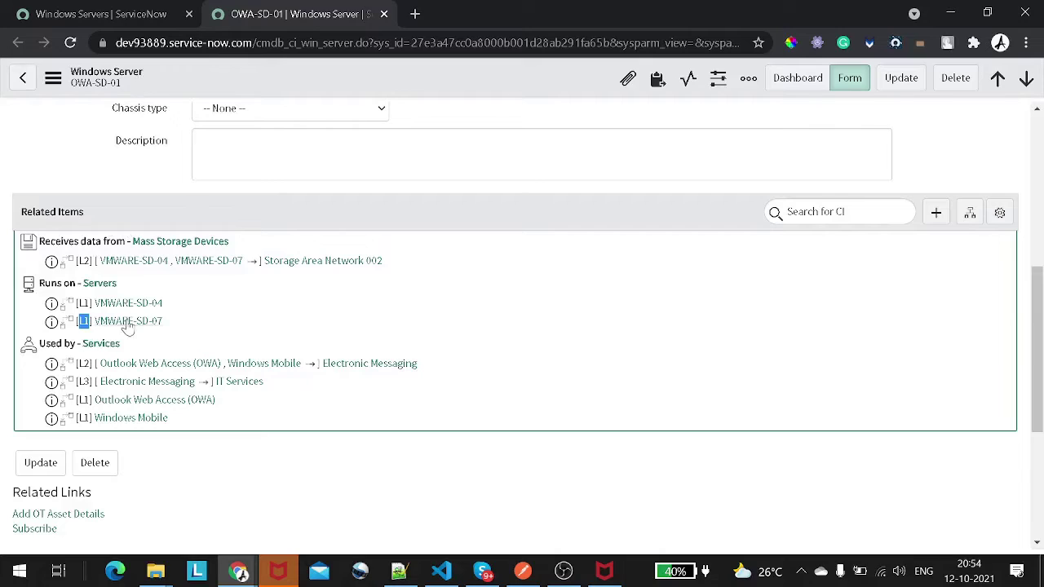
left_click_drag(186, 303, 106, 298)
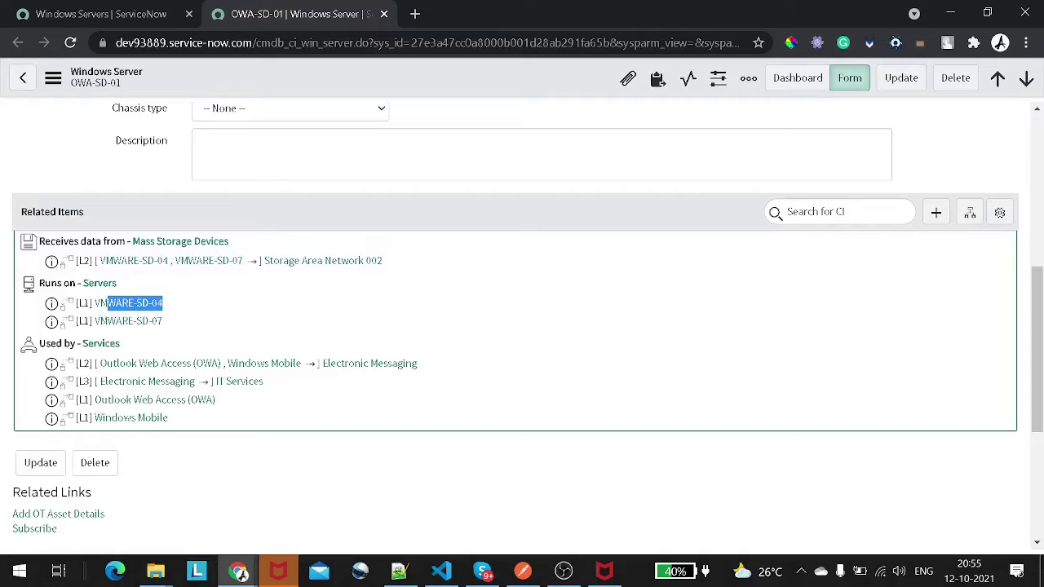
left_click_drag(86, 381, 75, 381)
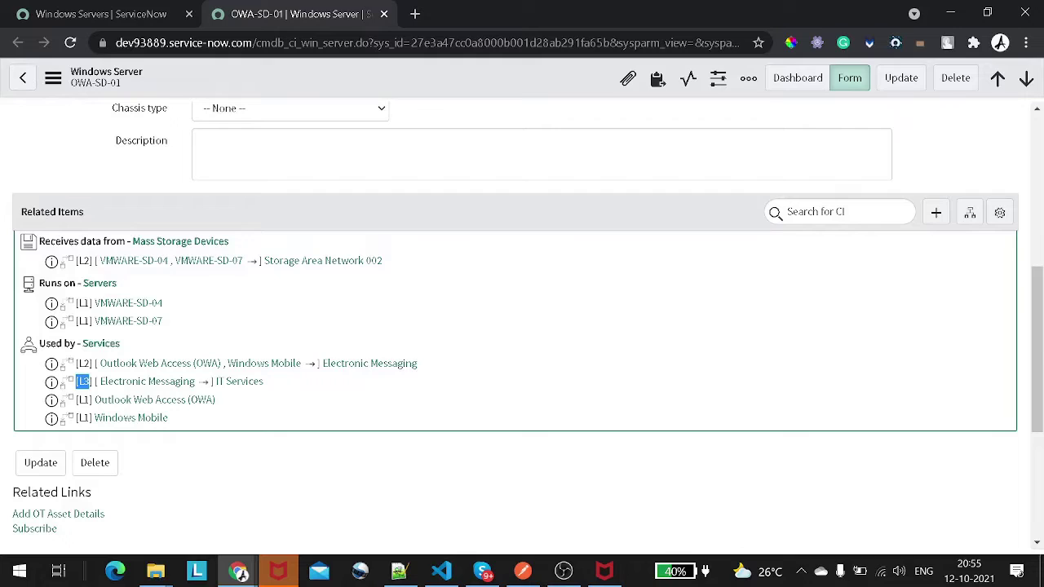
Open the dependency view of the OWA-SD-01 server from its Related Items.
left_click(972, 213)
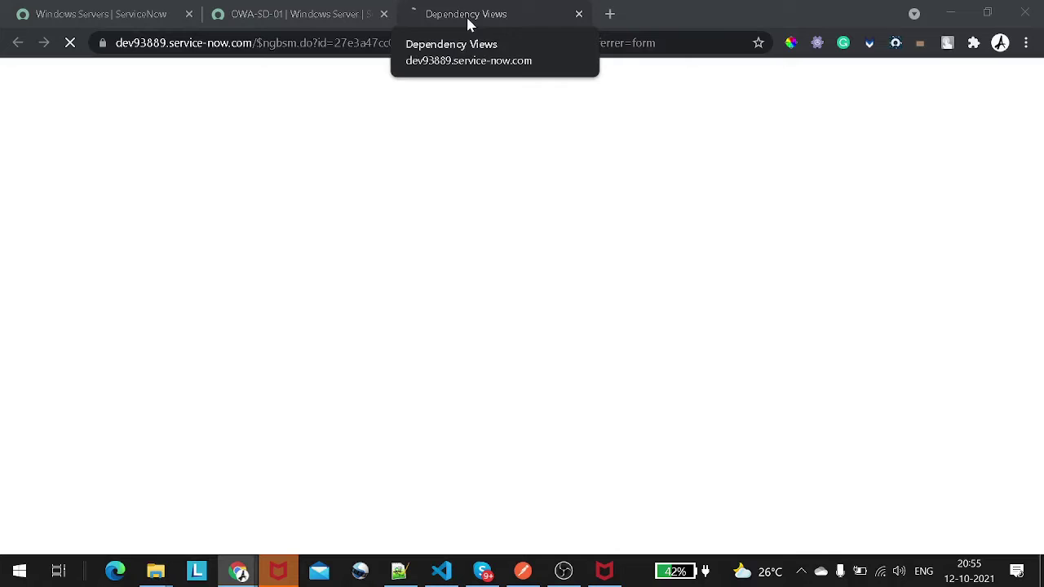
Examine the OWA-SD-01 dependency map up close, covering the Windows server and its links to the Outlook Web Access and Windows Mobile services.
left_click(326, 12)
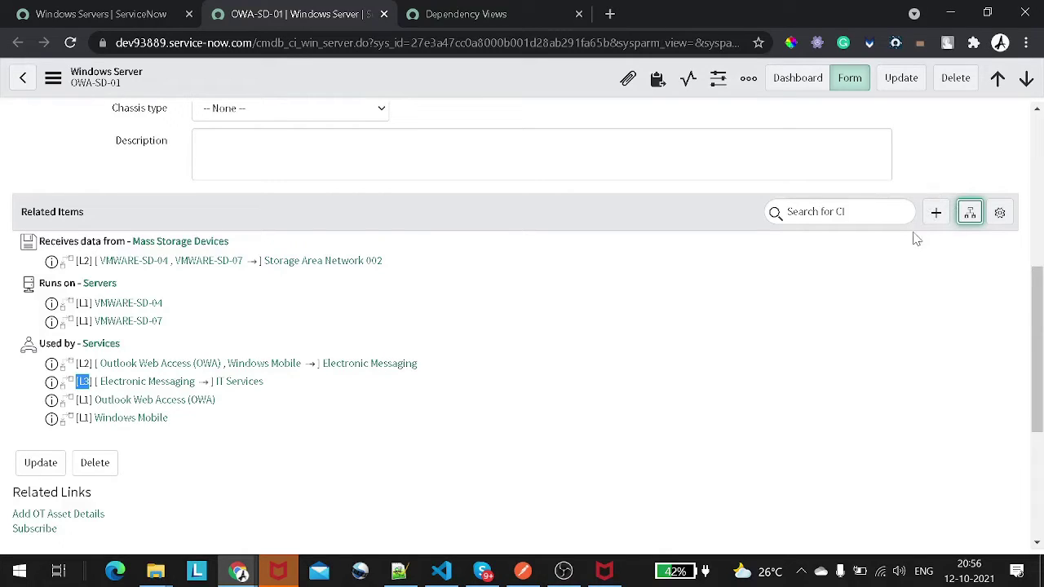
left_click(481, 21)
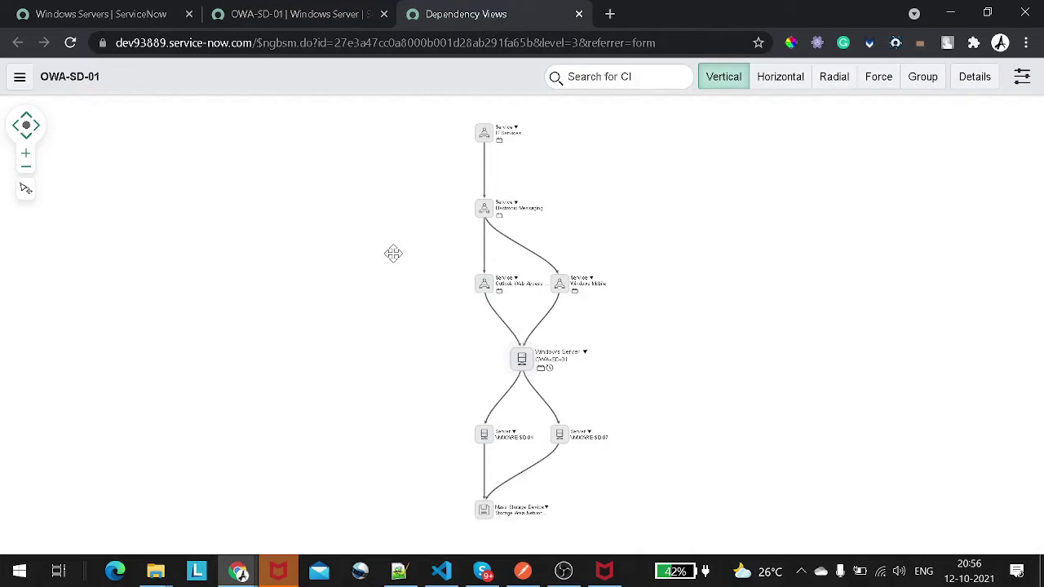
key("ctrl+plus")
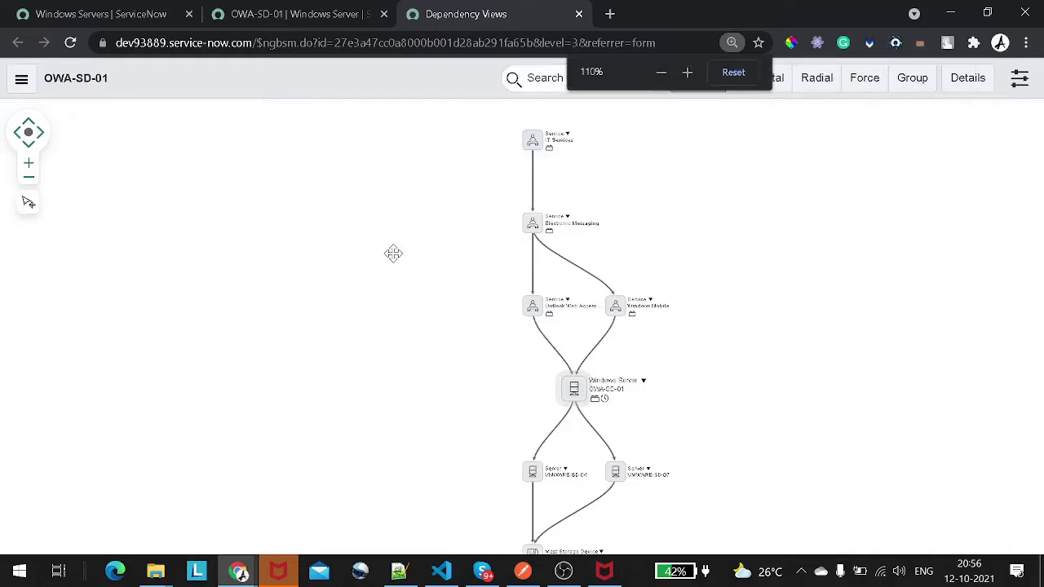
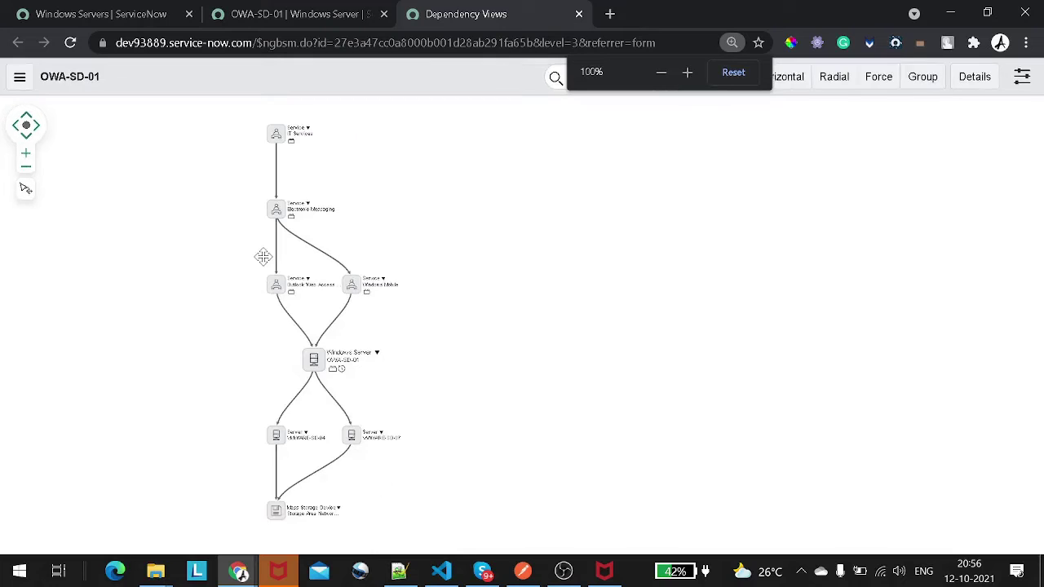
left_click(26, 153)
left_click(26, 153)
left_click(25, 153)
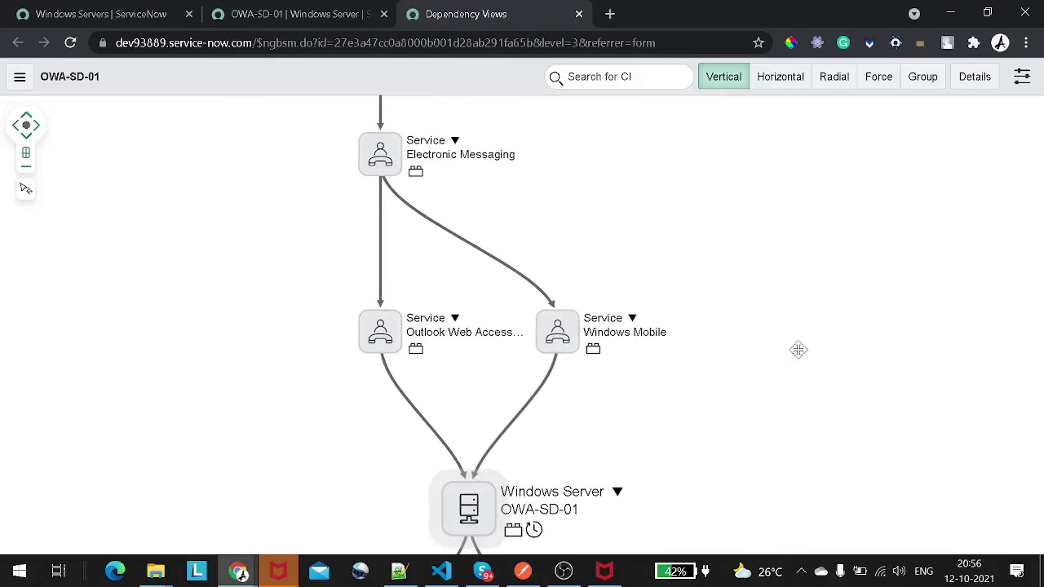
scroll(798, 349, "down", 3)
scroll(649, 363, "up", 3)
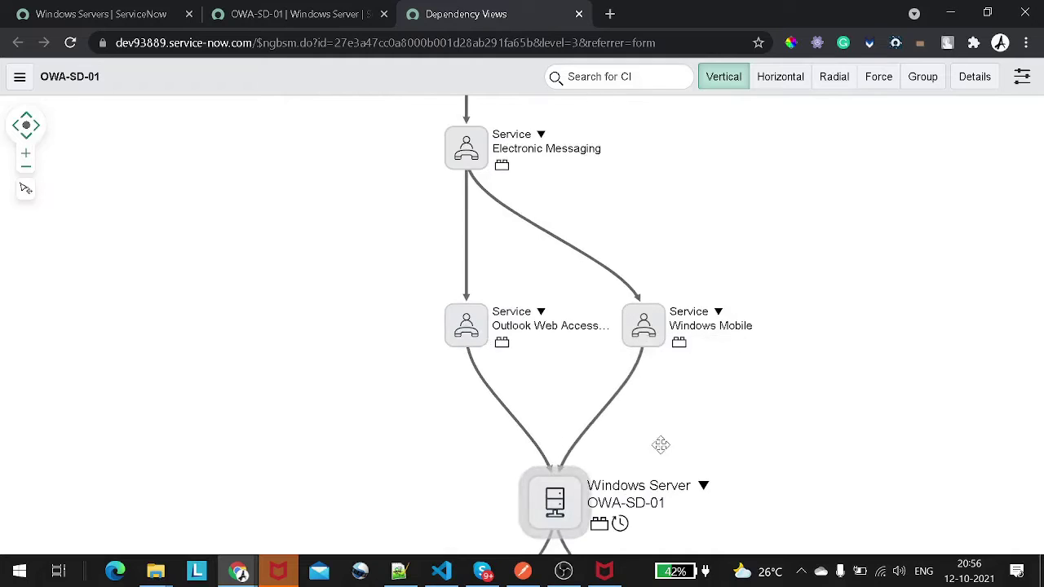
left_click_drag(661, 445, 576, 397)
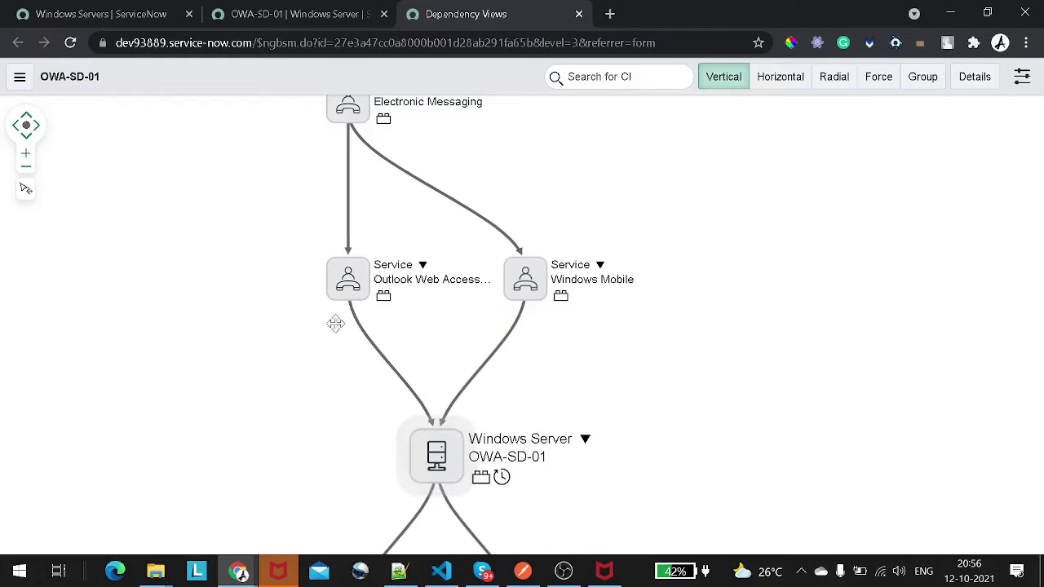
mouse_move(495, 347)
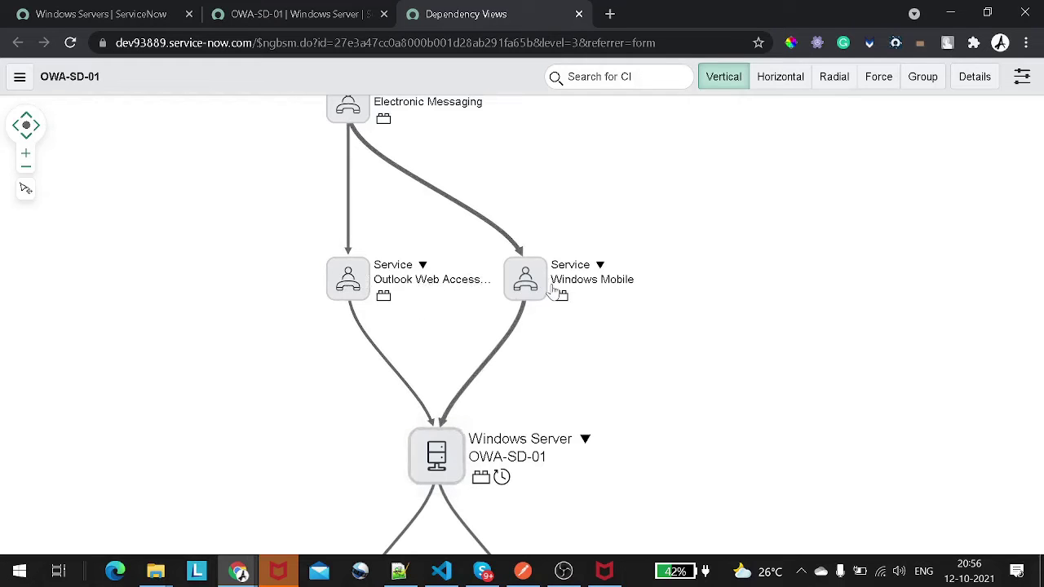
scroll(496, 313, "up", 1)
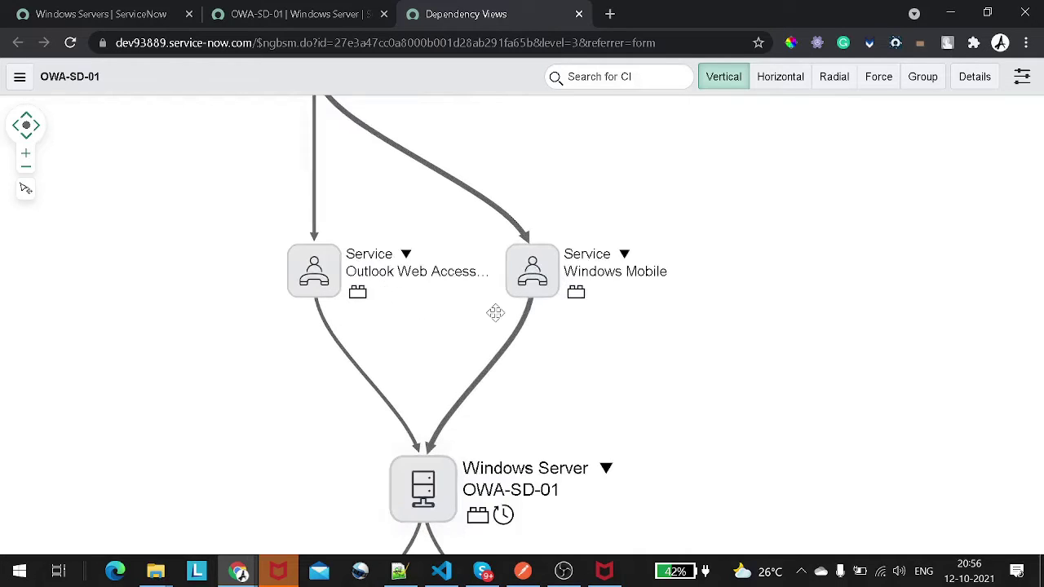
scroll(494, 310, "down", 2)
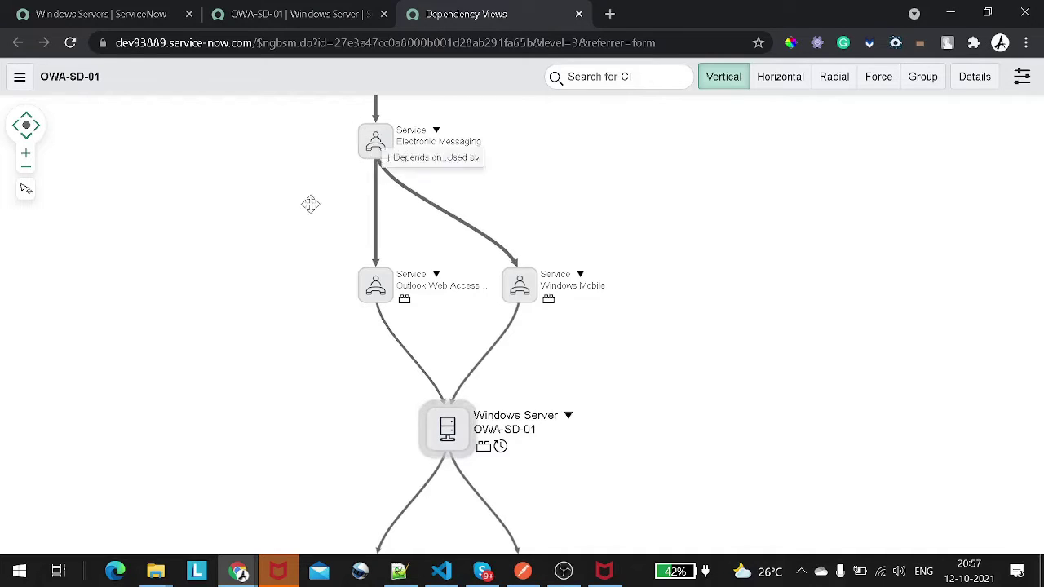
Trace the dependency chain from IT Services down through OWA-SD-01 and the VMWARE servers to the mass storage device.
left_click_drag(275, 212, 301, 407)
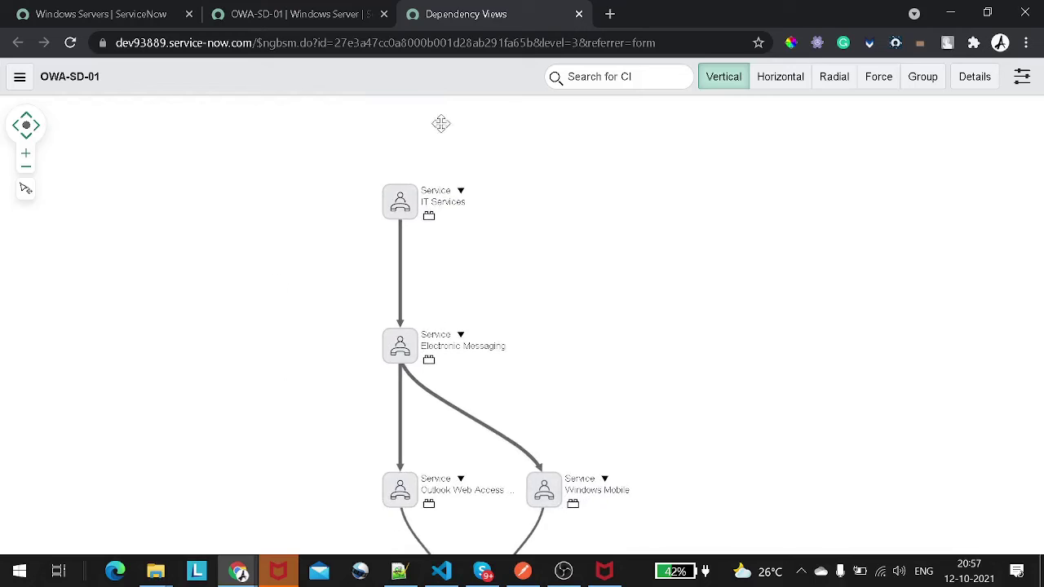
scroll(380, 156, "down", 2)
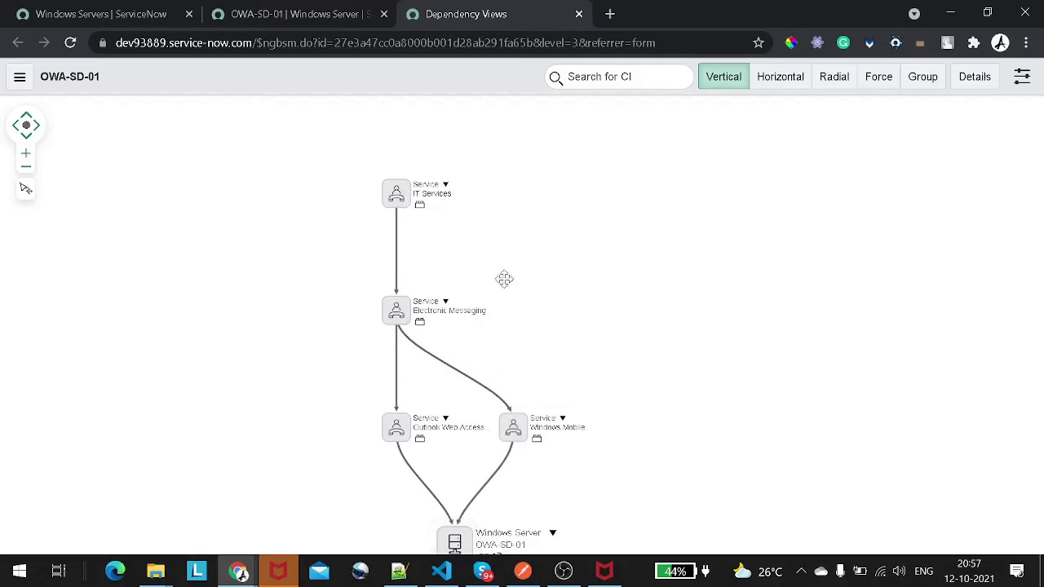
scroll(504, 279, "down", 4)
scroll(500, 363, "down", 1)
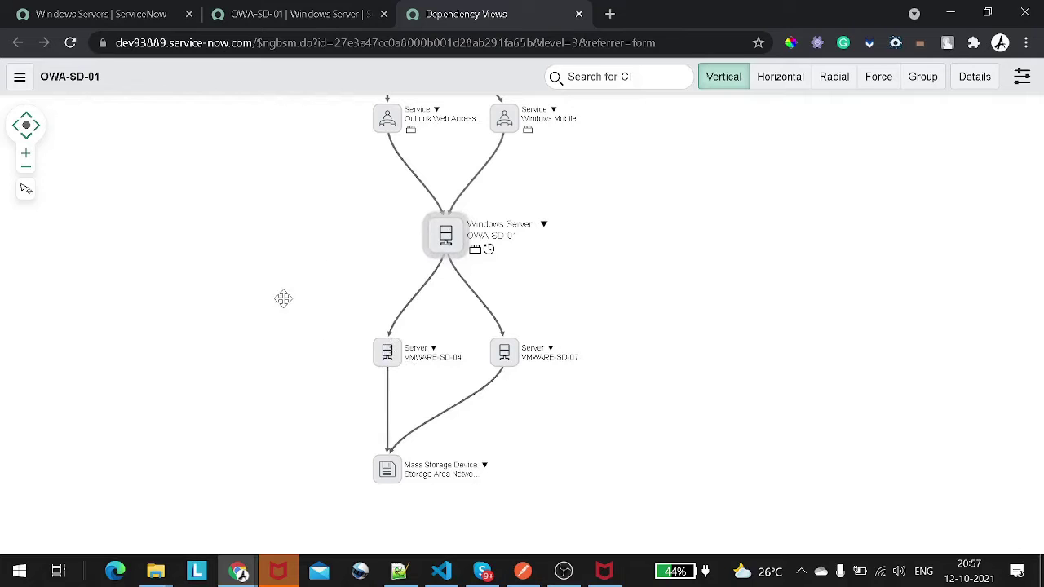
scroll(285, 298, "up", 1)
View the dependency map in the Horizontal, Radial, Force and Group layouts in turn, and show its details.
left_click(780, 77)
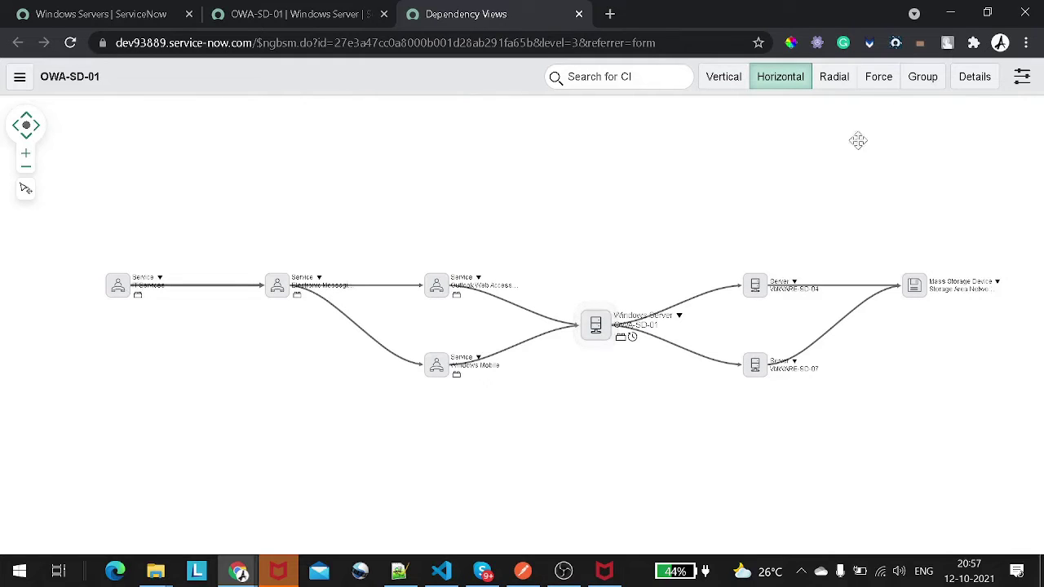
left_click(834, 78)
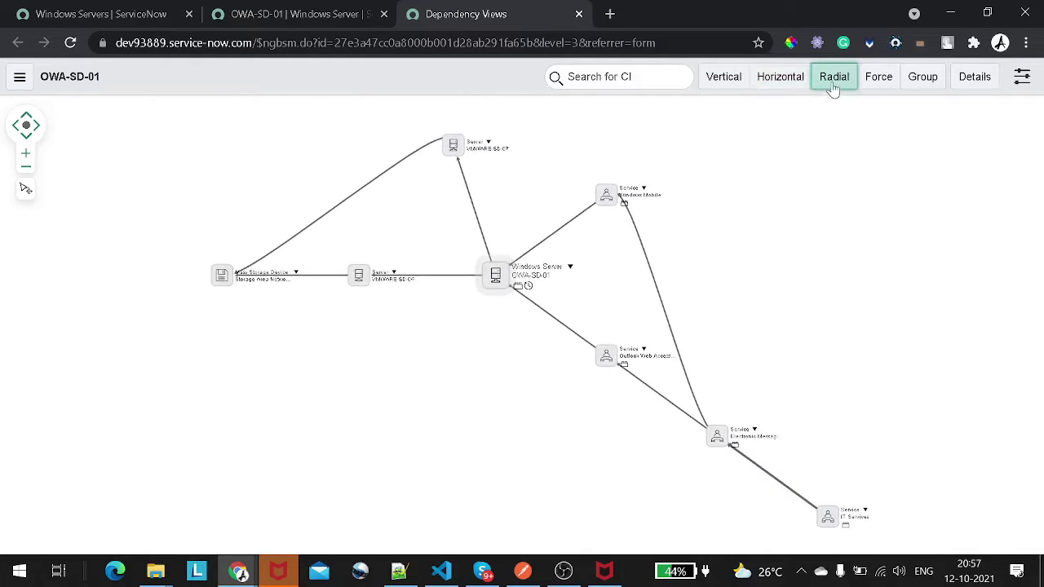
left_click(878, 79)
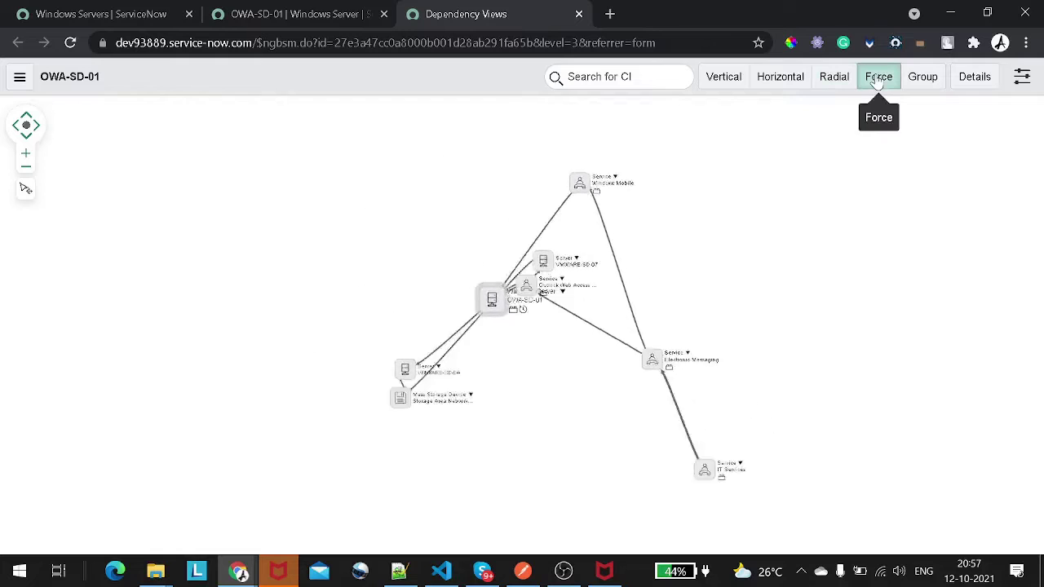
left_click(933, 78)
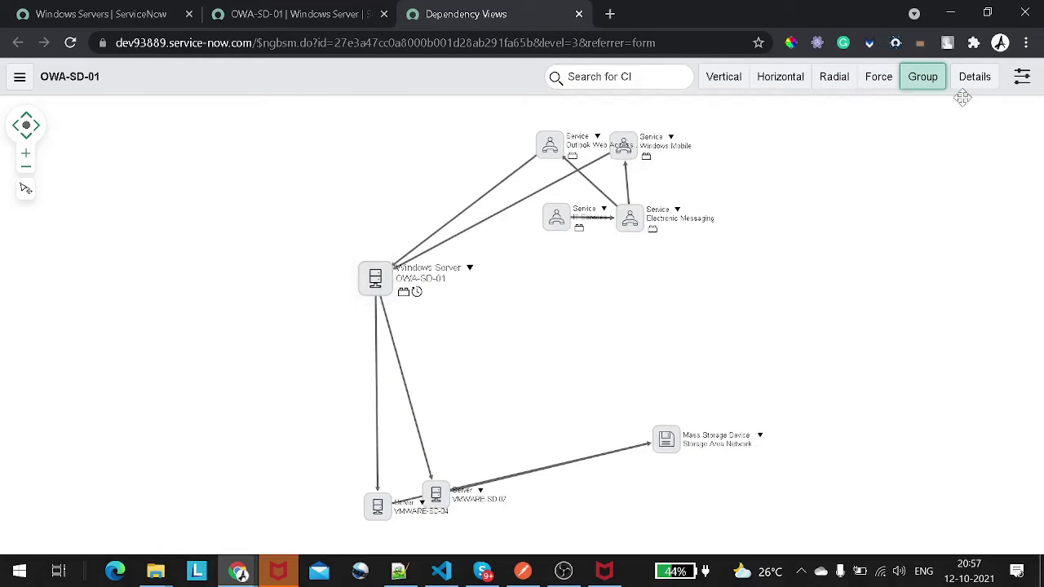
left_click(968, 91)
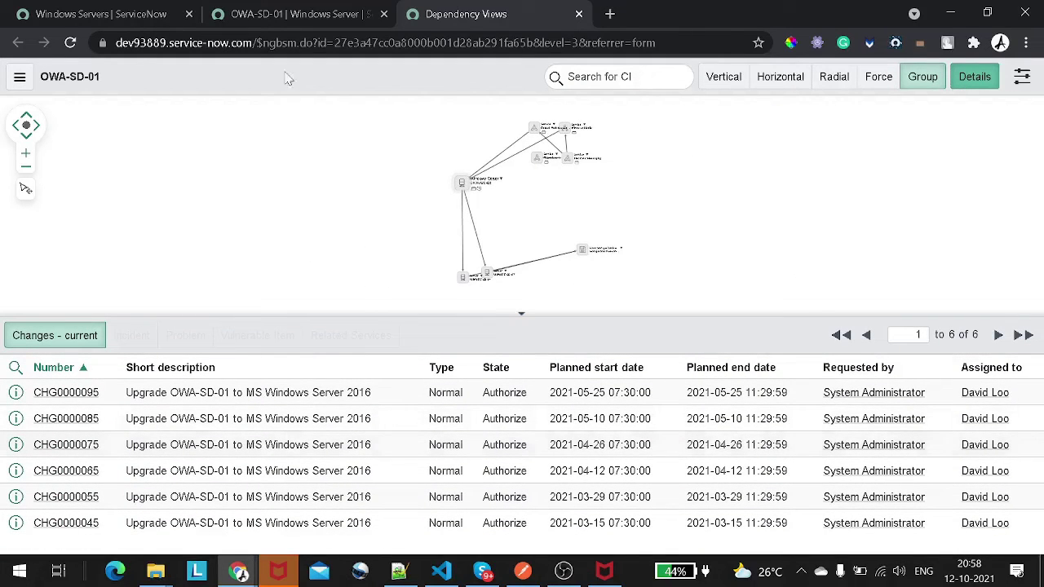
Return to the Windows Servers list and start a new record named "Demo Window server".
left_click(296, 14)
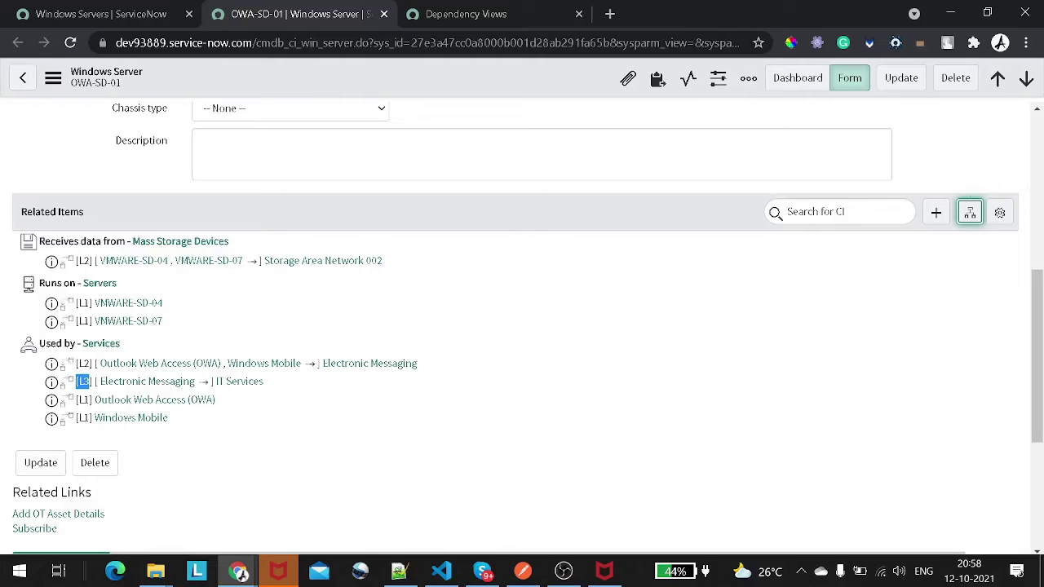
left_click(118, 10)
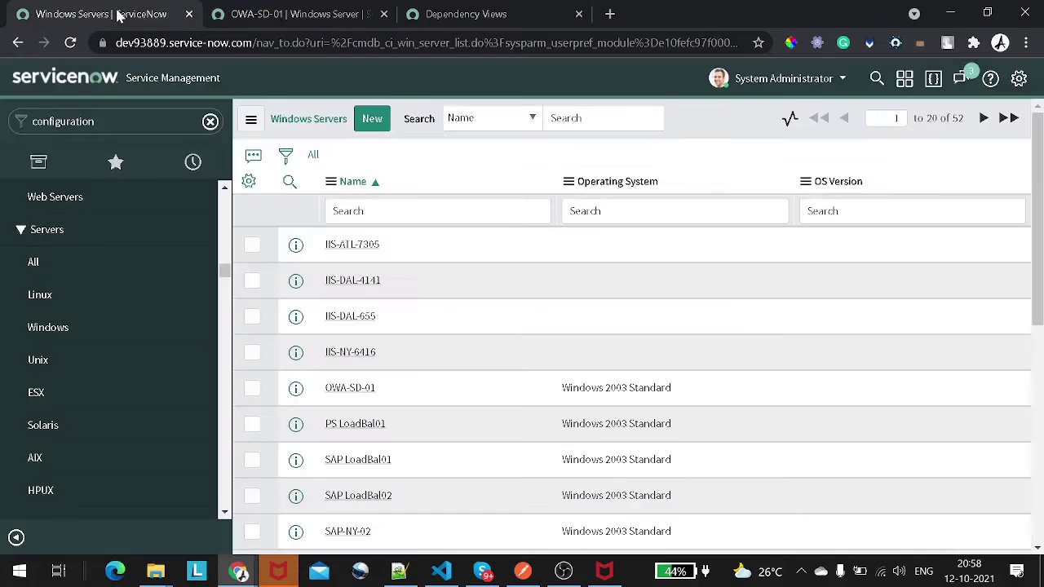
left_click(374, 120)
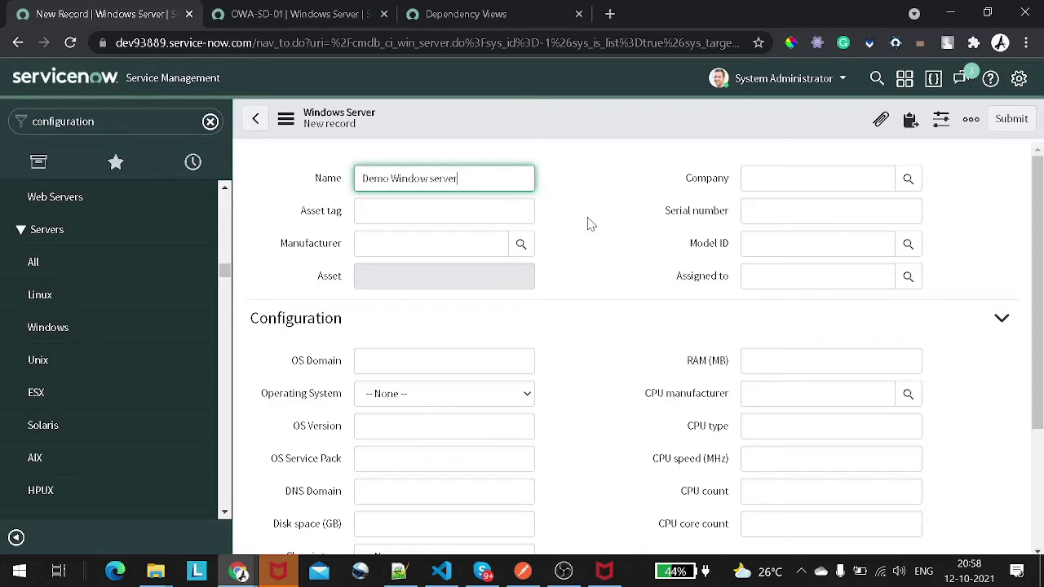
Look over the fields of the new Windows server form and save the record, keeping it open.
scroll(739, 298, "down", 2)
scroll(739, 299, "up", 2)
scroll(738, 298, "down", 2)
scroll(356, 189, "up", 1)
scroll(503, 309, "up", 1)
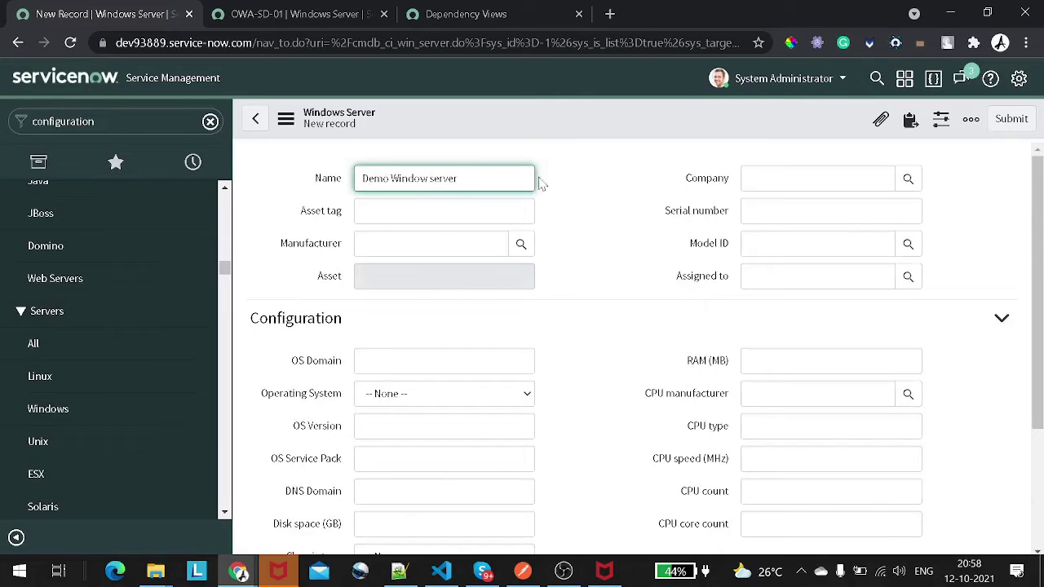
right_click(570, 139)
left_click(593, 147)
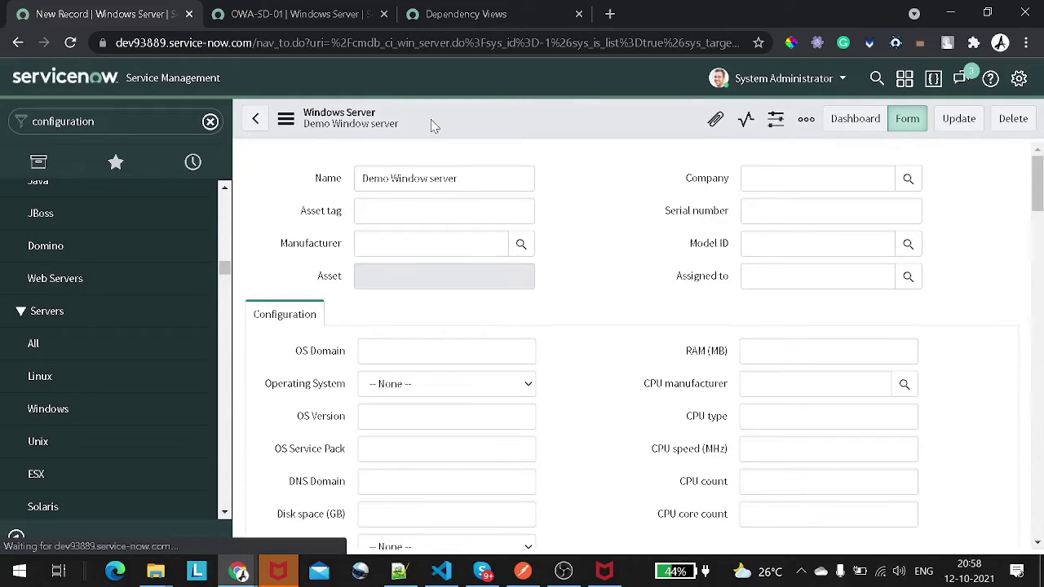
Check the Related Items section of the Demo Window server record and open the server's dependency view.
scroll(624, 285, "down", 4)
scroll(429, 309, "up", 2)
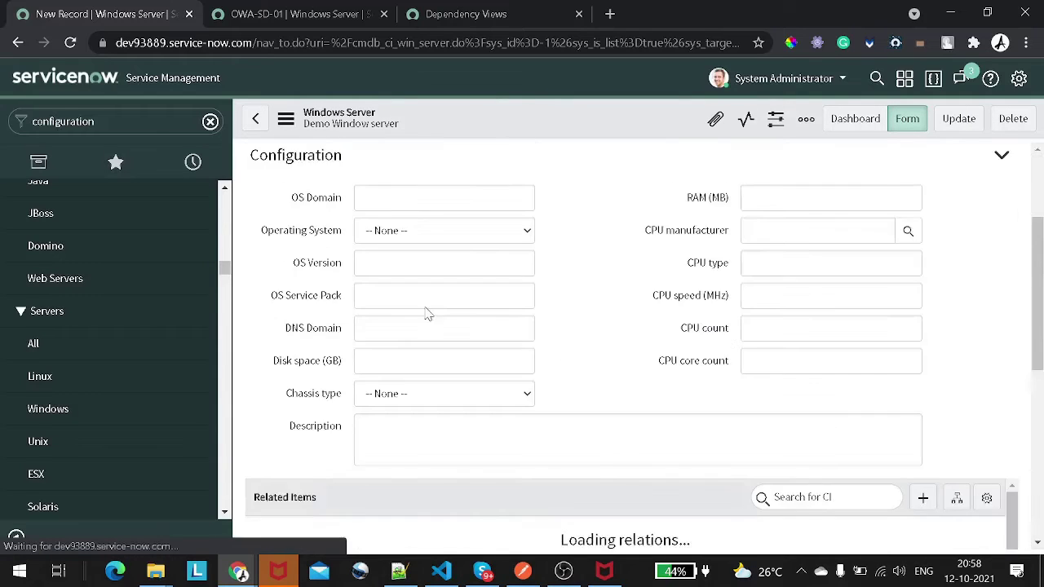
scroll(434, 341, "down", 2)
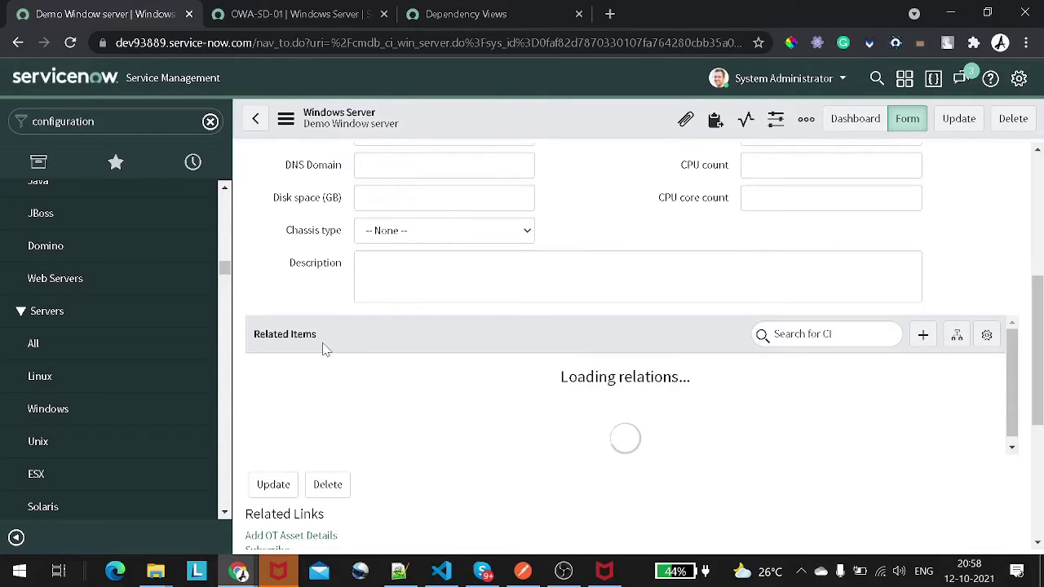
scroll(469, 355, "down", 2)
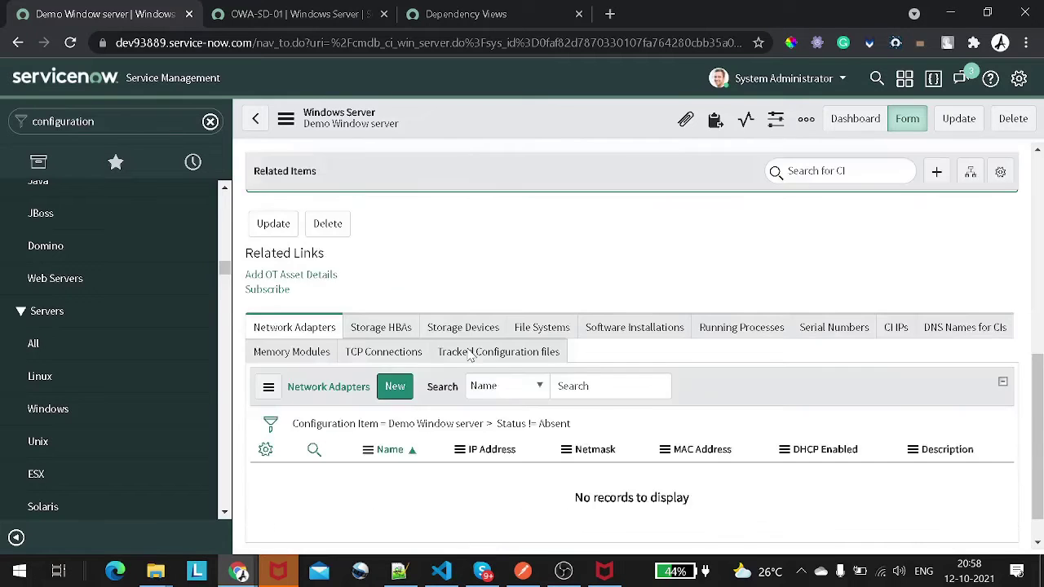
scroll(334, 298, "up", 2)
left_click_drag(341, 341, 259, 335)
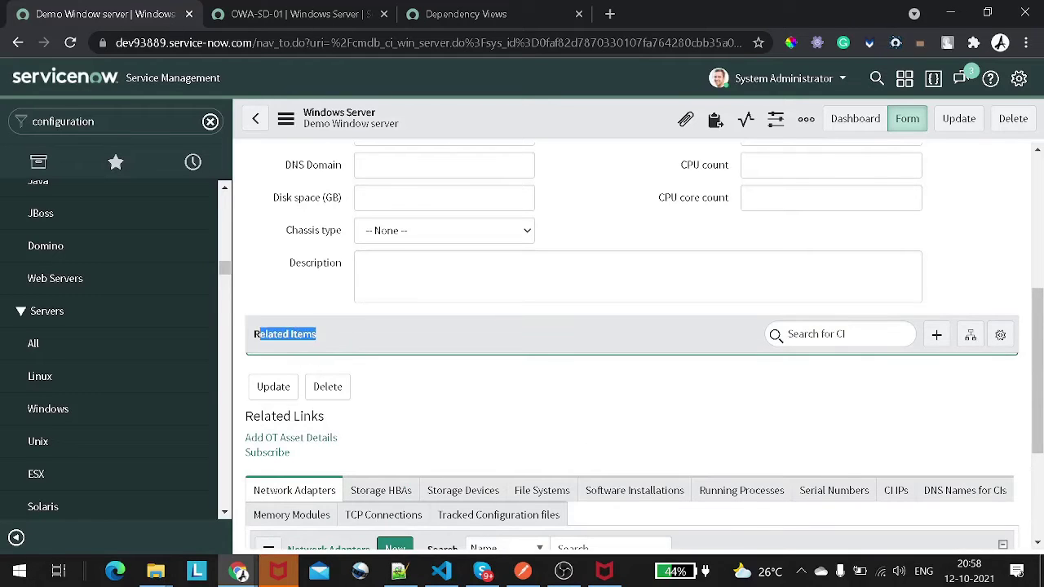
left_click(968, 338)
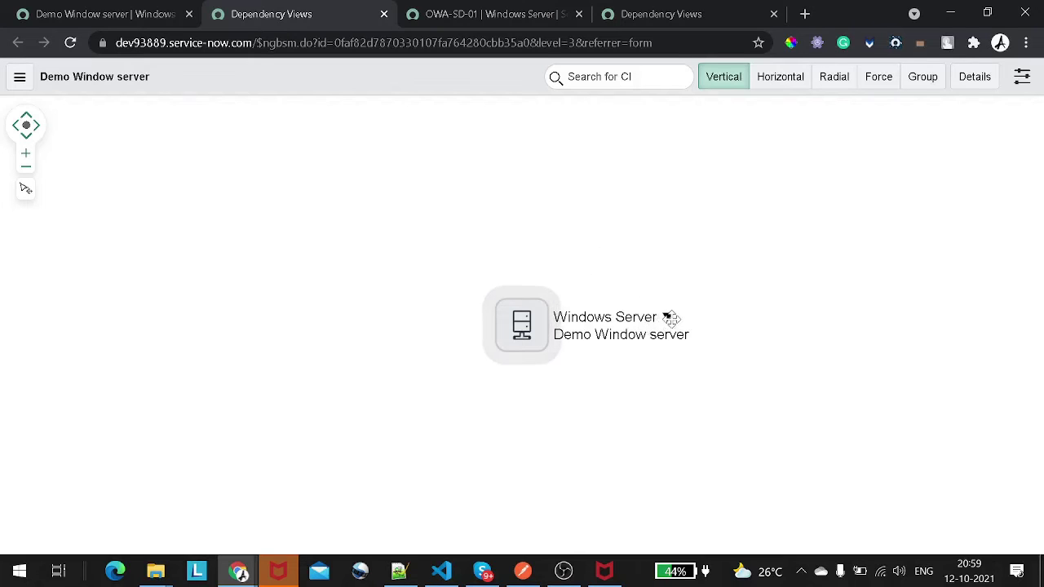
Return to the Demo Window server record and open the relationship editor from its Related Items section.
left_click(154, 22)
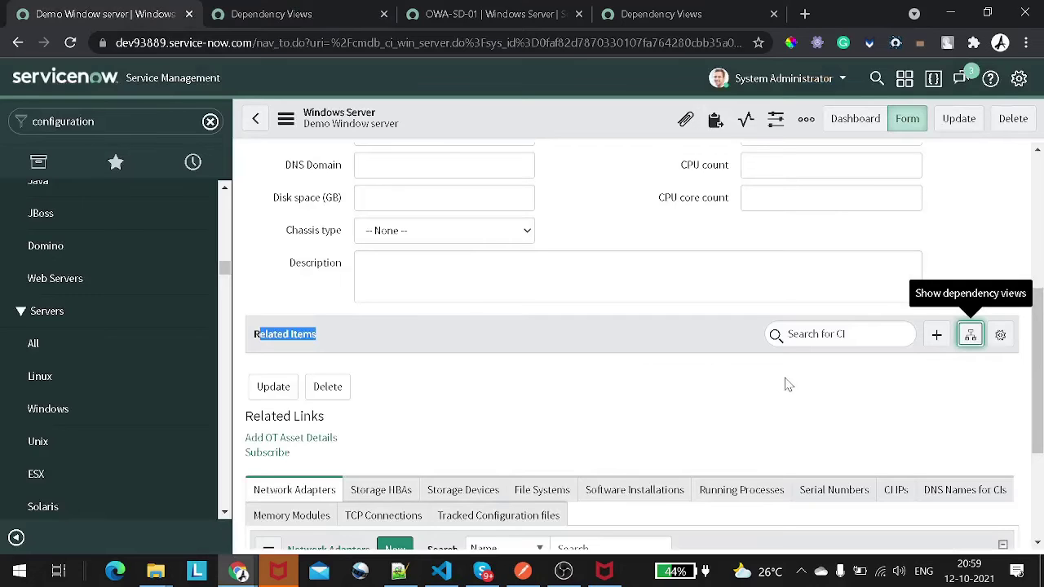
left_click(935, 336)
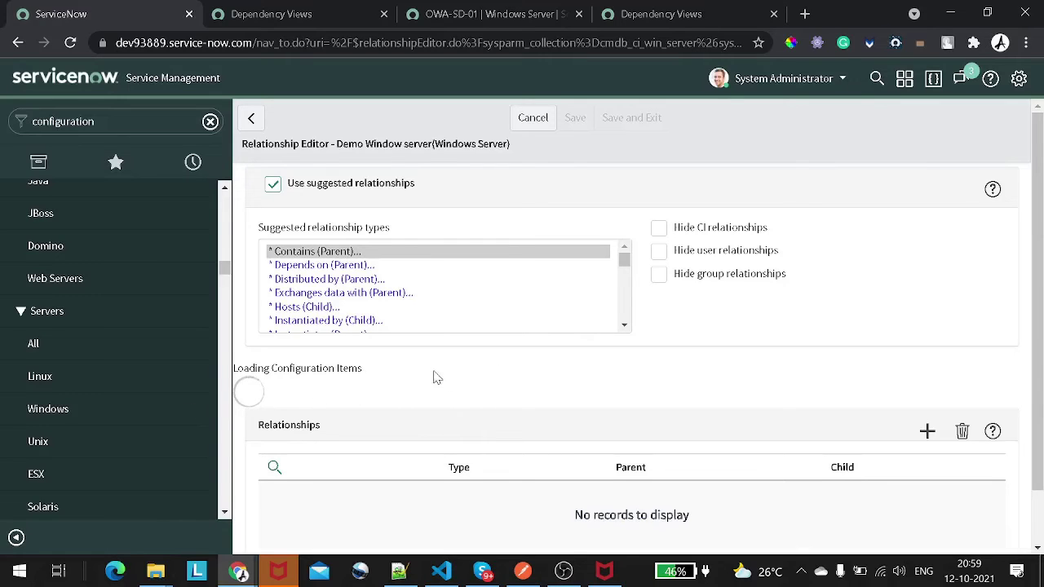
Look through the suggested relationship types and filter conditions, and select the Depends on (Parent) type.
scroll(519, 294, "down", 3)
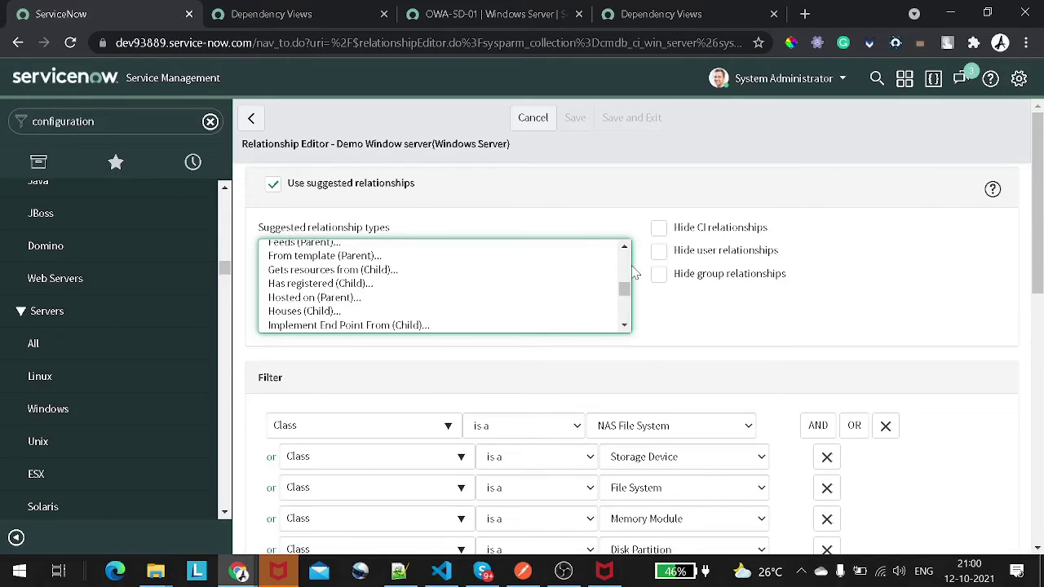
scroll(1040, 275, "down", 5)
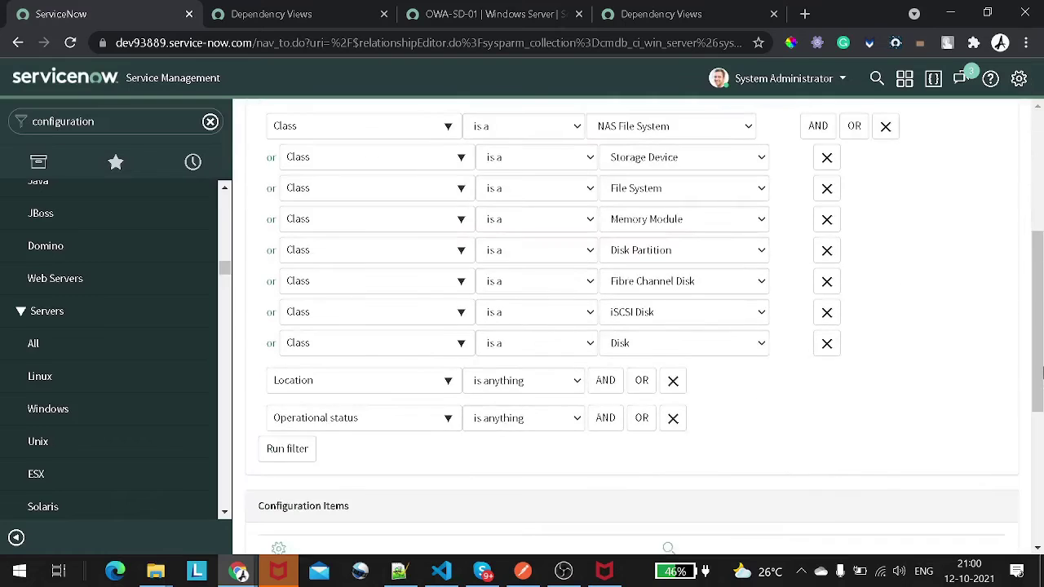
scroll(1009, 240, "up", 5)
scroll(551, 267, "down", 5)
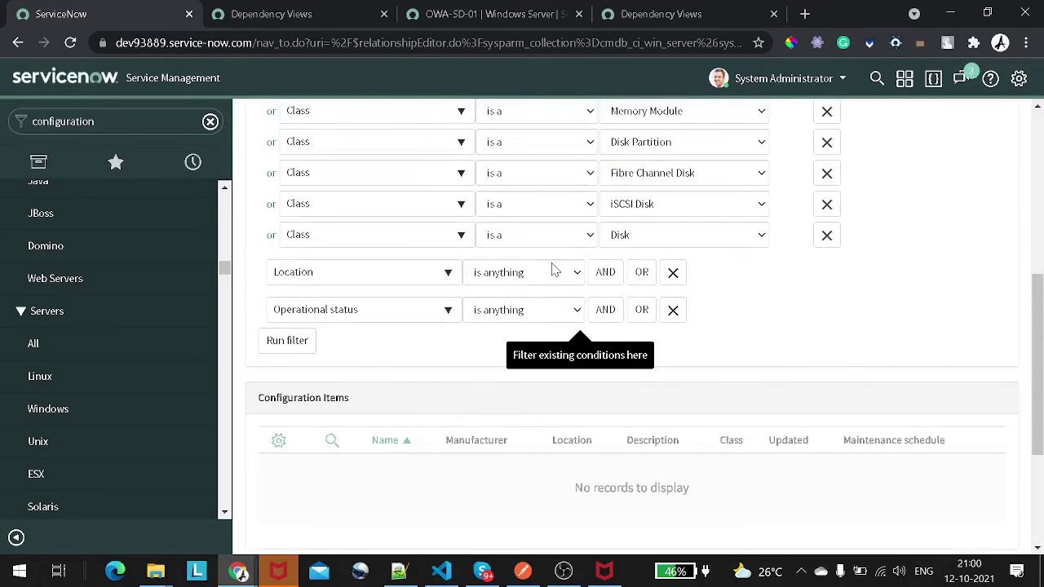
scroll(1042, 298, "up", 5)
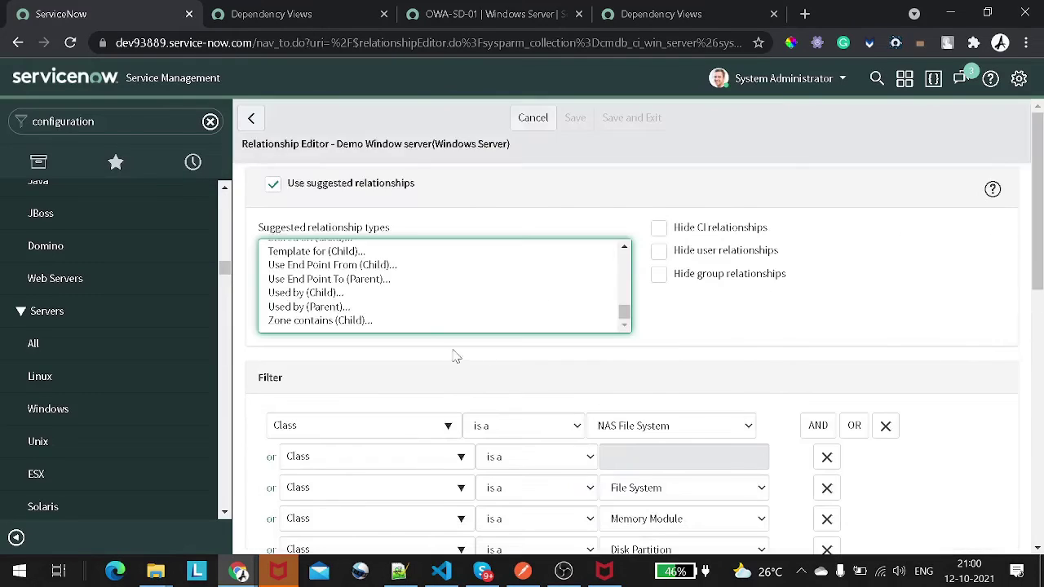
scroll(398, 289, "up", 3)
left_click_drag(619, 311, 626, 275)
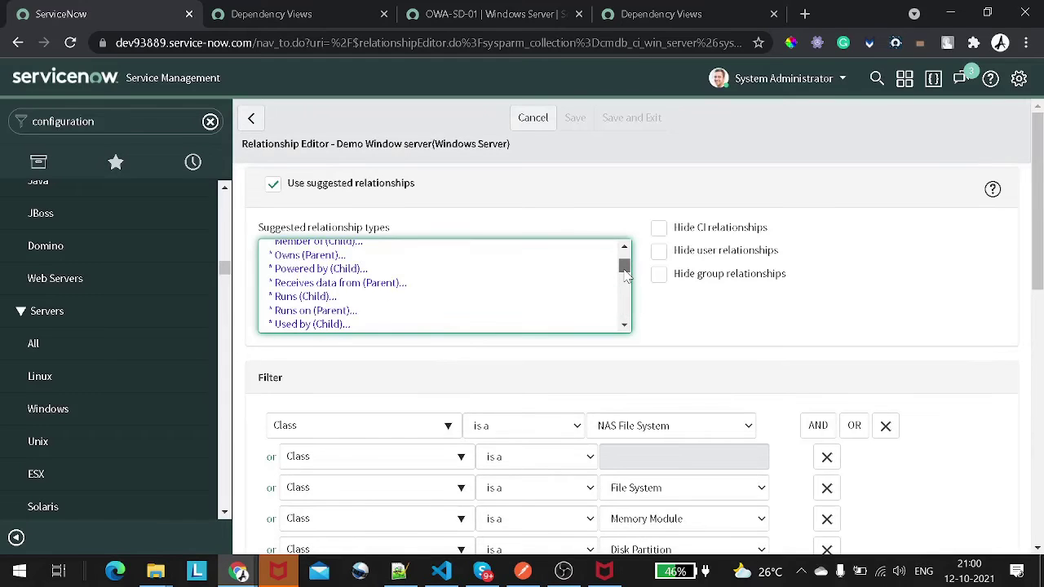
left_click(418, 291)
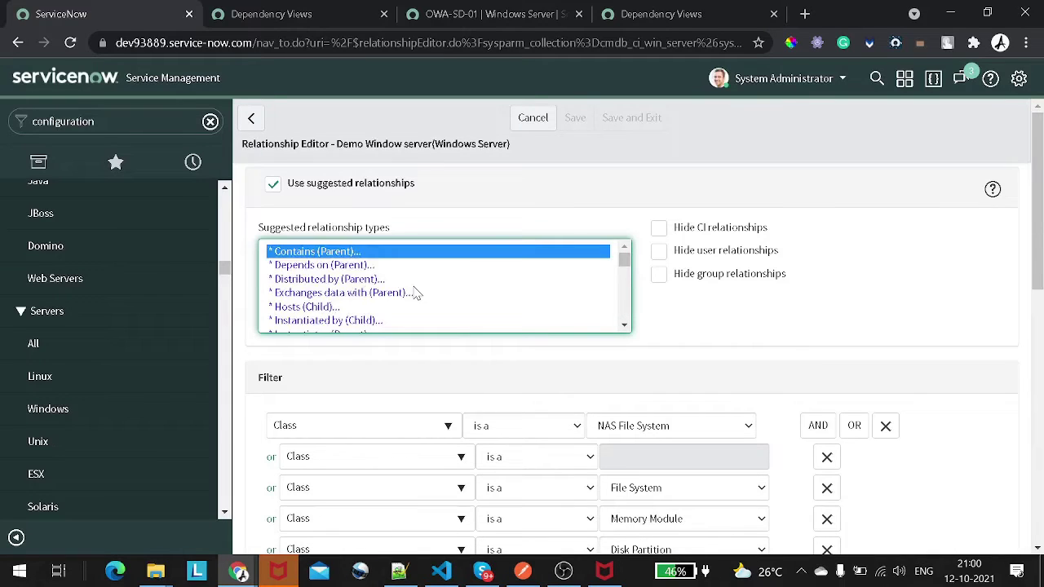
left_click(331, 266)
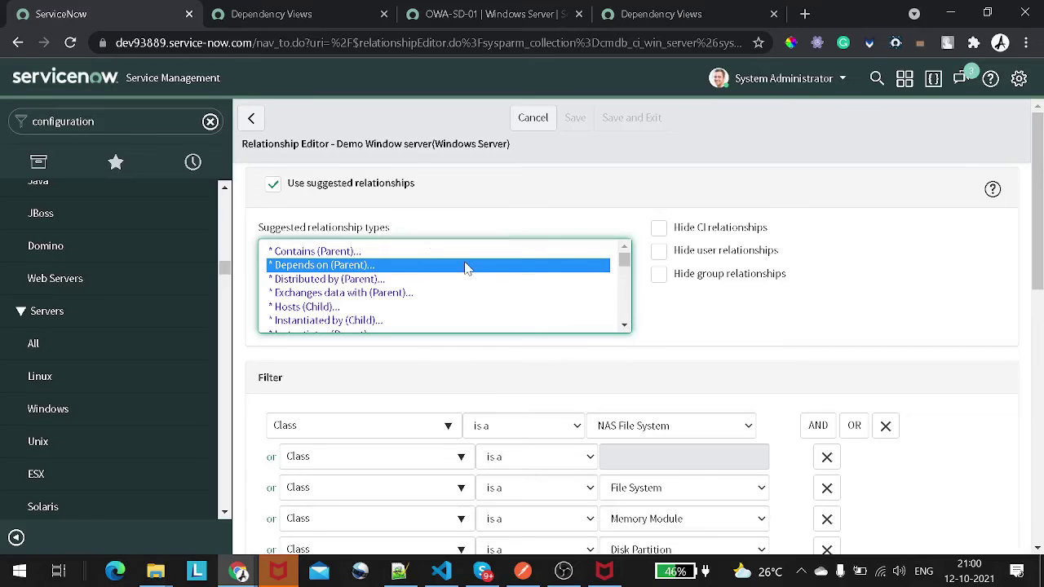
Examine the suggested relationship types, the class filter conditions and the Configuration Items list for the Depends on (Parent) relationship.
scroll(624, 310, "down", 5)
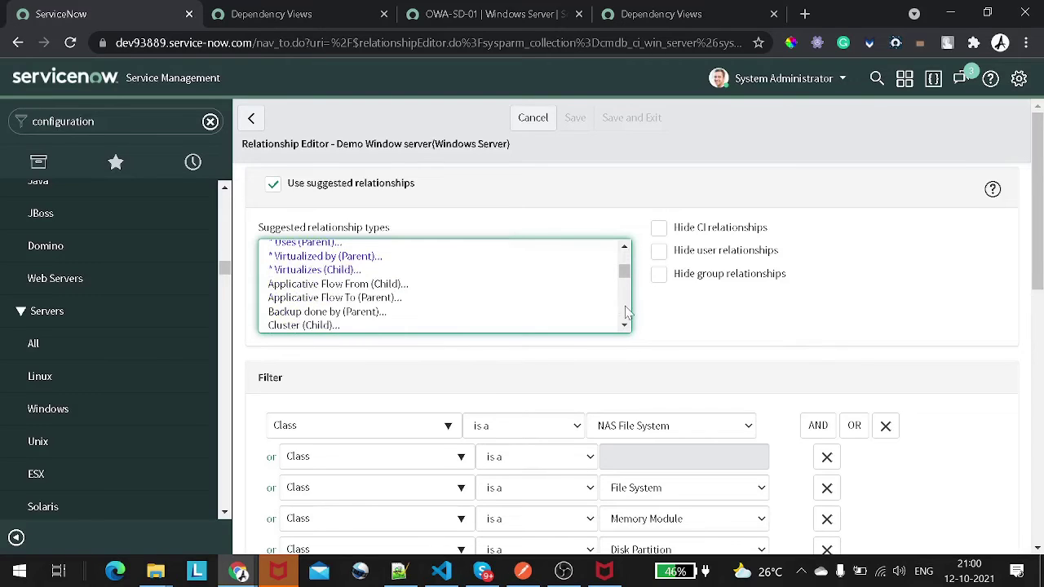
scroll(626, 312, "up", 3)
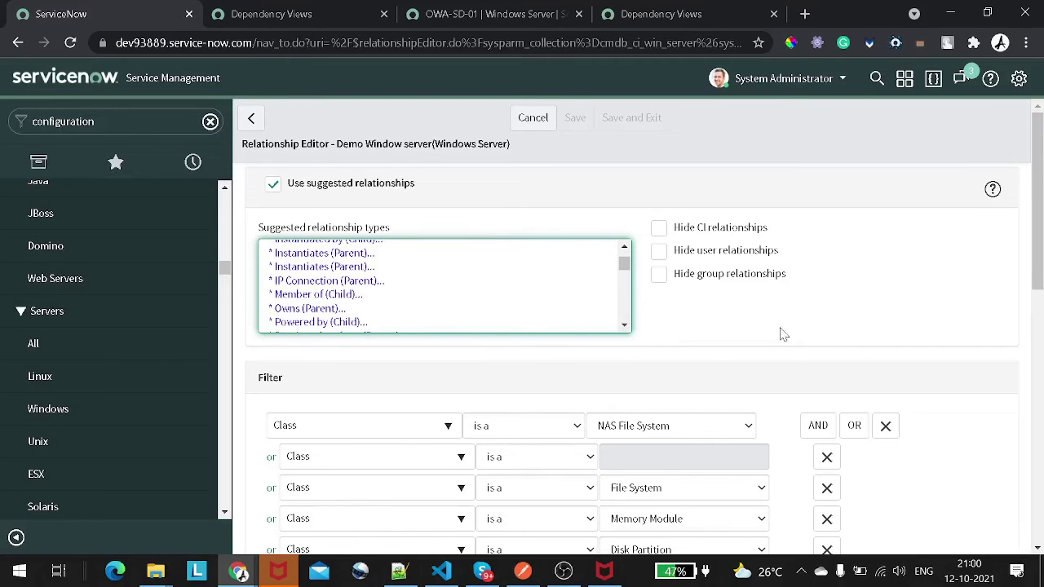
scroll(564, 300, "up", 2)
scroll(570, 343, "down", 3)
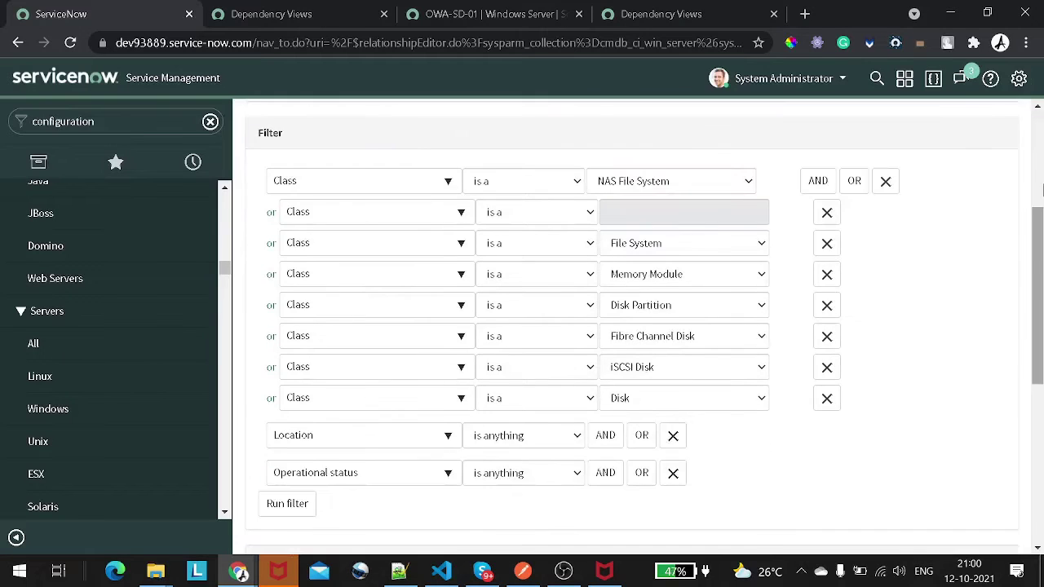
scroll(610, 351, "down", 3)
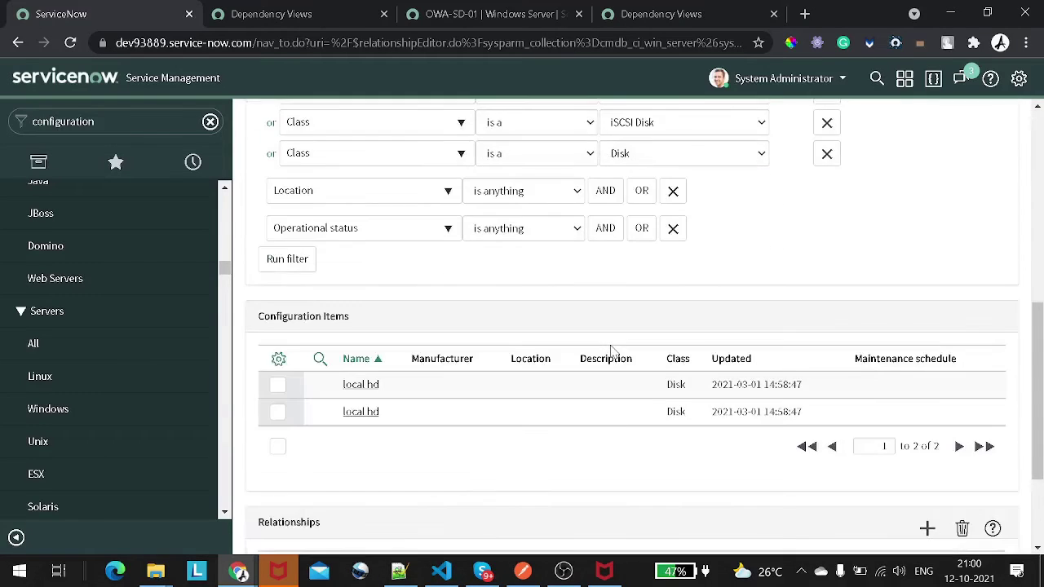
scroll(610, 349, "up", 4)
scroll(610, 351, "up", 2)
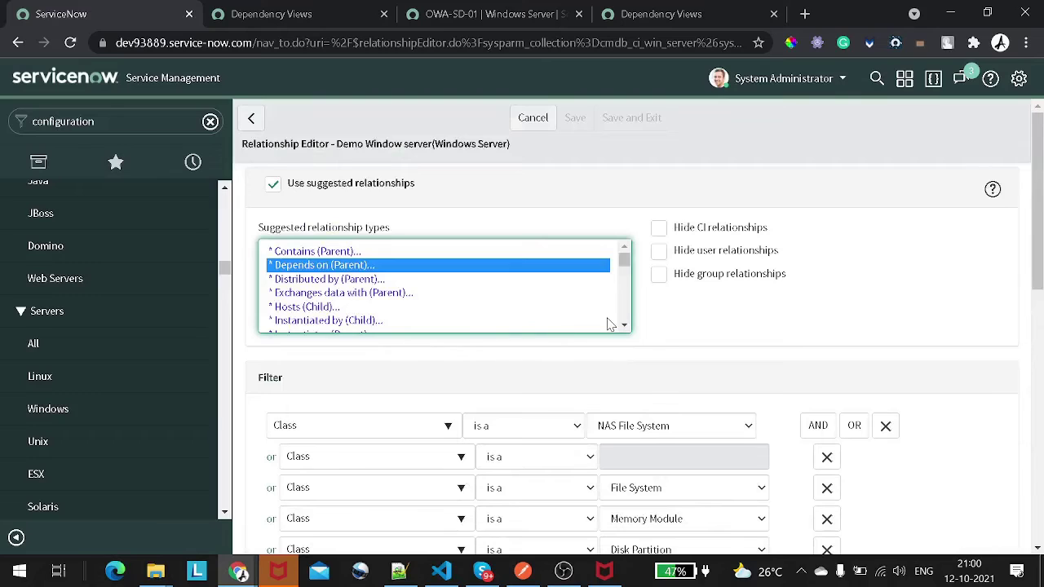
scroll(610, 324, "down", 3)
scroll(583, 318, "up", 3)
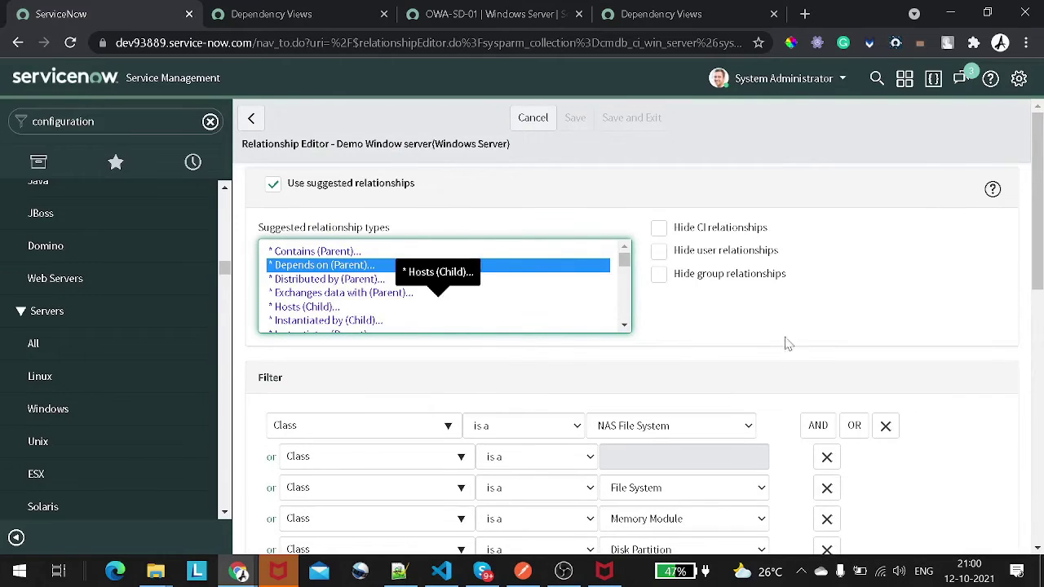
Remove all class conditions from the relationship editor's filter except NAS File System and File System.
scroll(807, 326, "down", 1)
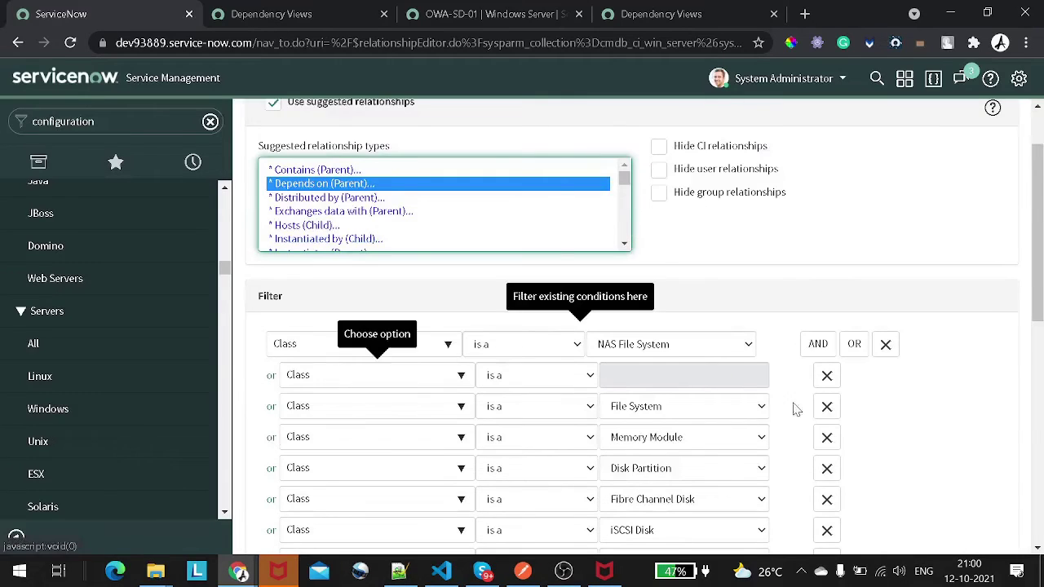
scroll(858, 325, "down", 1)
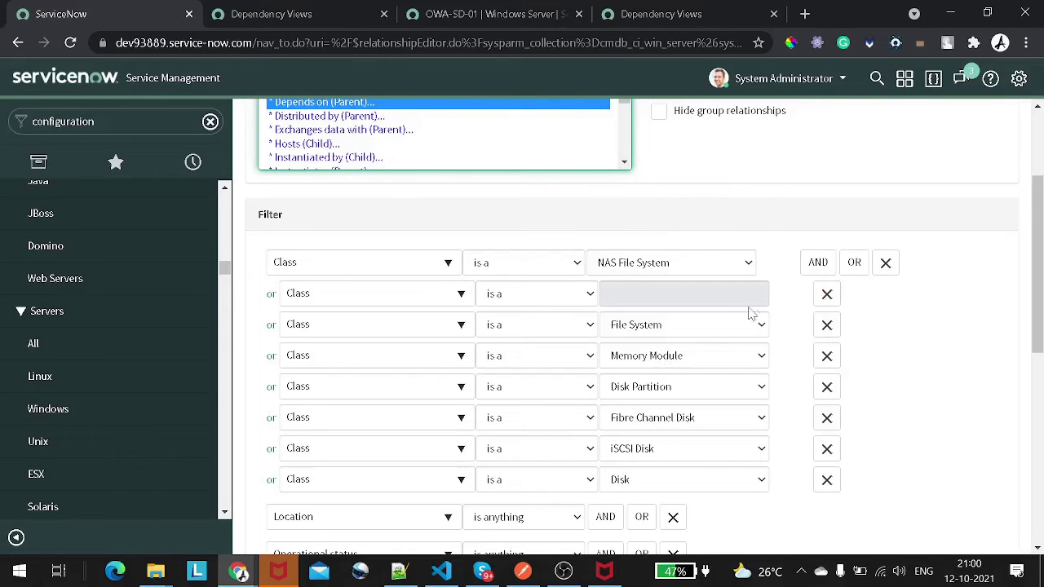
left_click(826, 293)
left_click(826, 355)
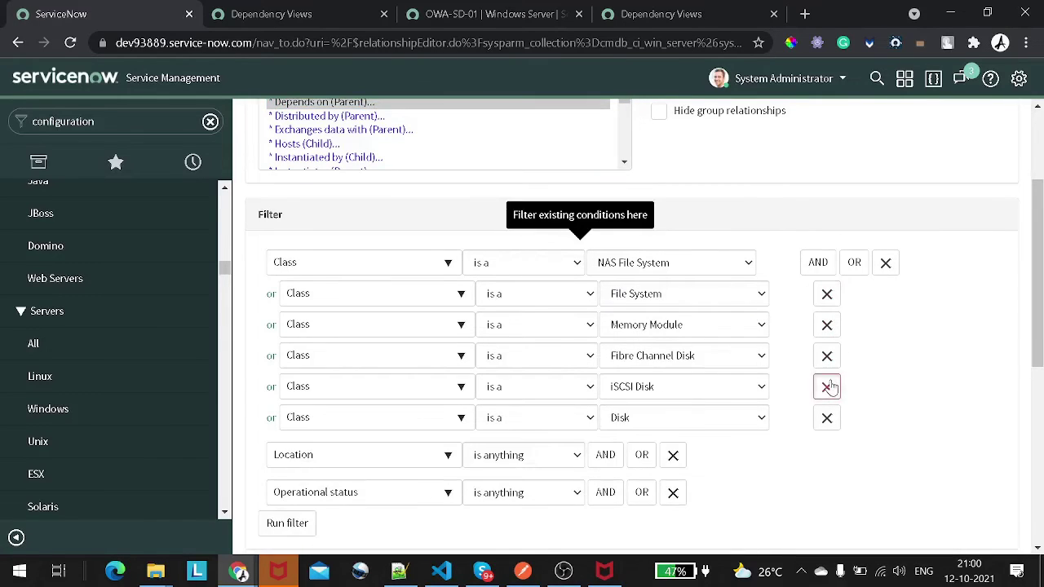
left_click(827, 386)
left_click(827, 356)
left_click(827, 325)
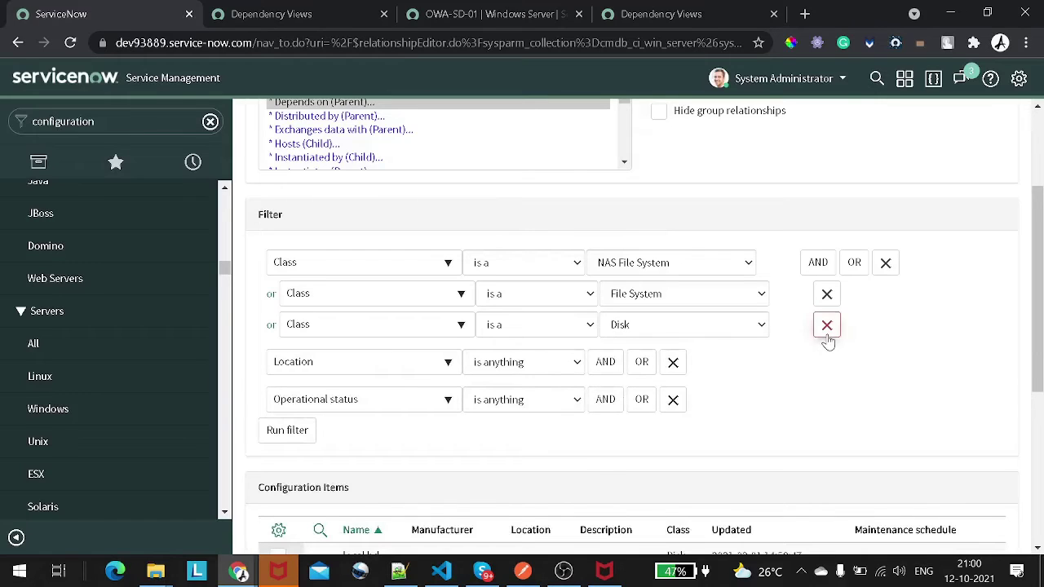
left_click(826, 325)
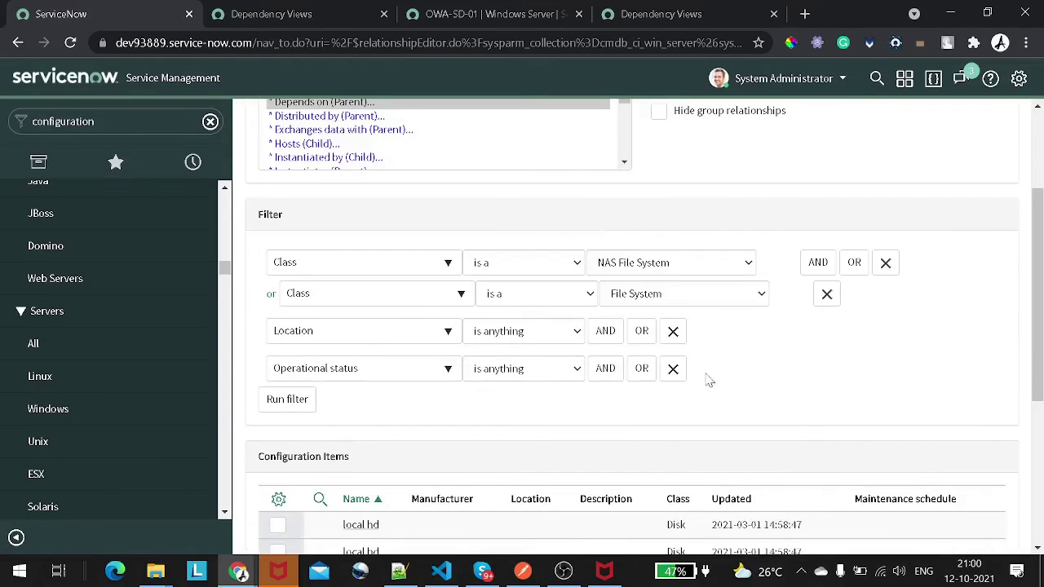
Remove the Location and Operational status conditions and run the filter on the configuration items.
left_click(673, 333)
left_click(672, 333)
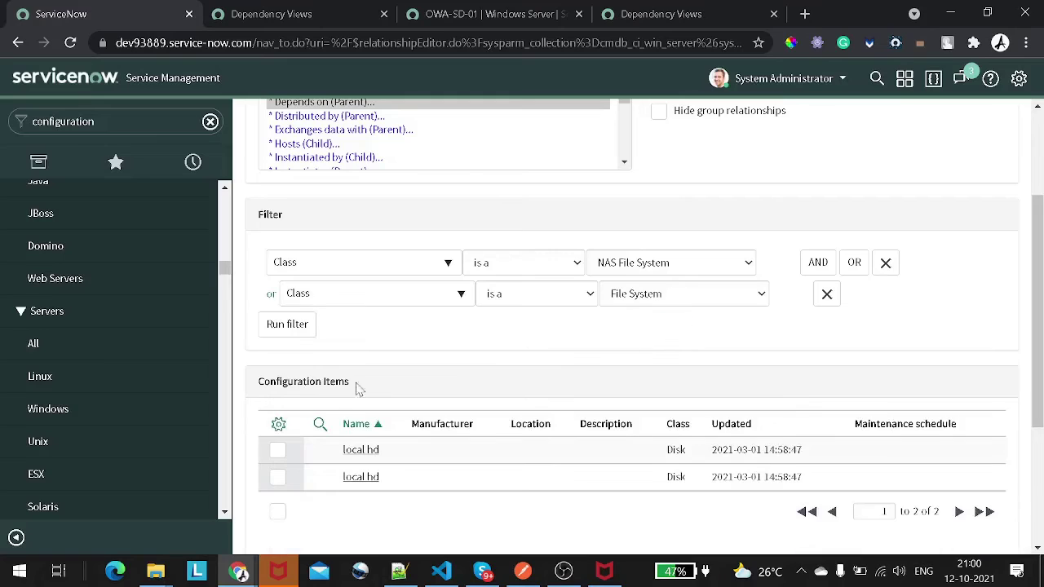
left_click(287, 324)
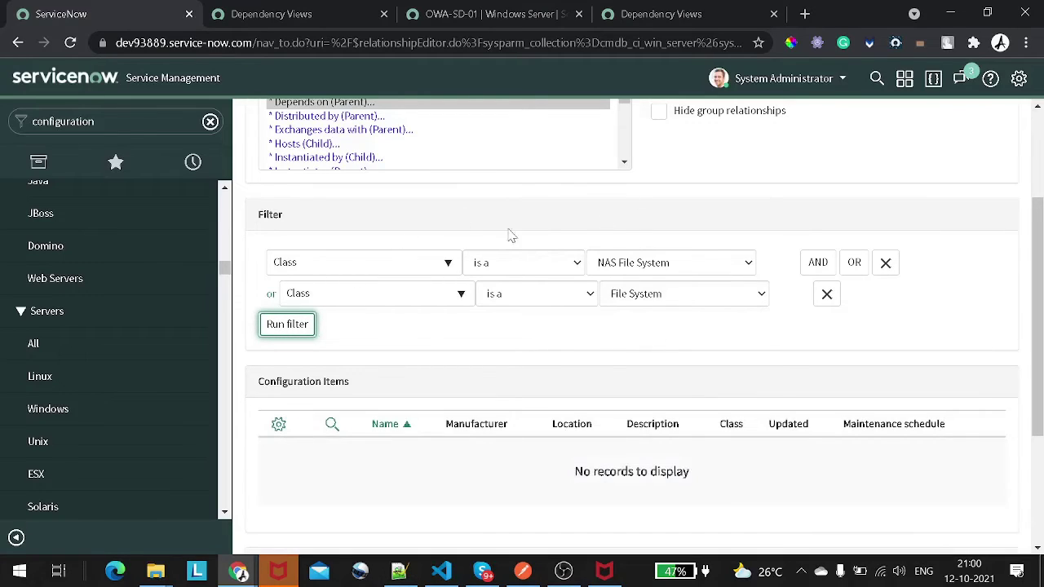
scroll(609, 359, "down", 1)
scroll(611, 359, "up", 1)
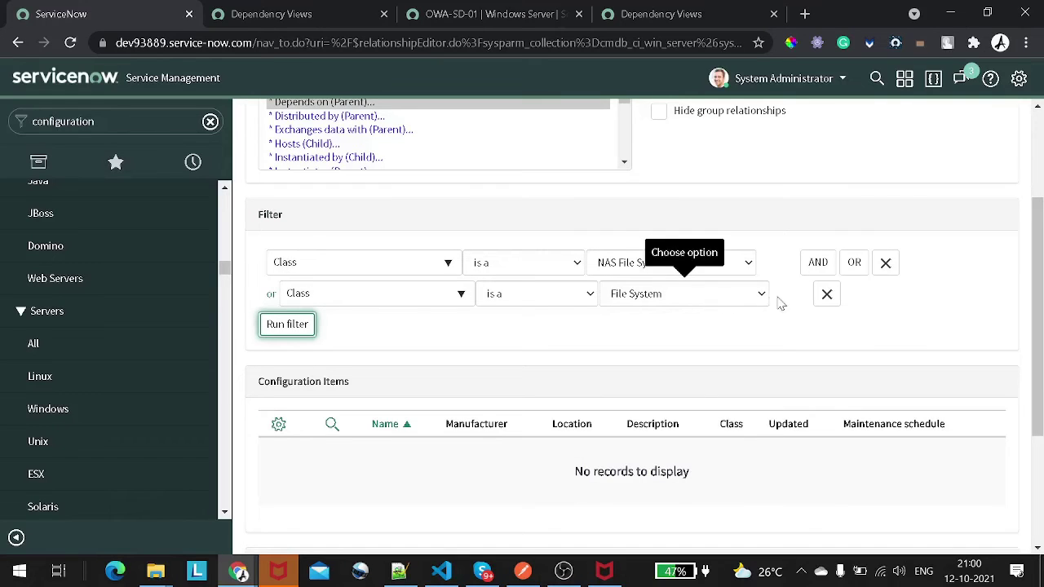
Set the second class condition to .NET Application, run the filter and check the Configuration Items list.
left_click(703, 300)
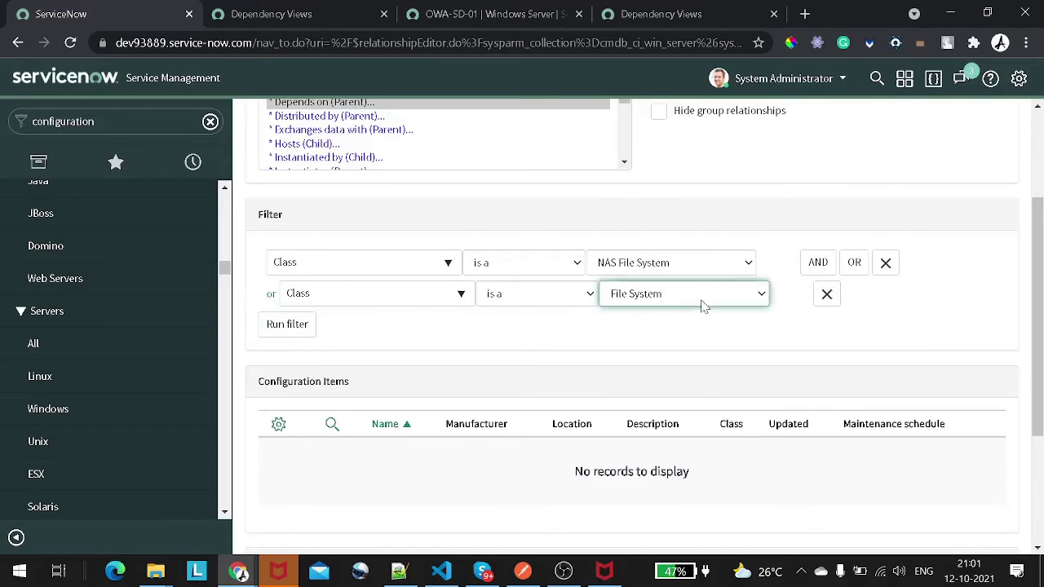
scroll(697, 235, "up", 8)
scroll(695, 235, "up", 10)
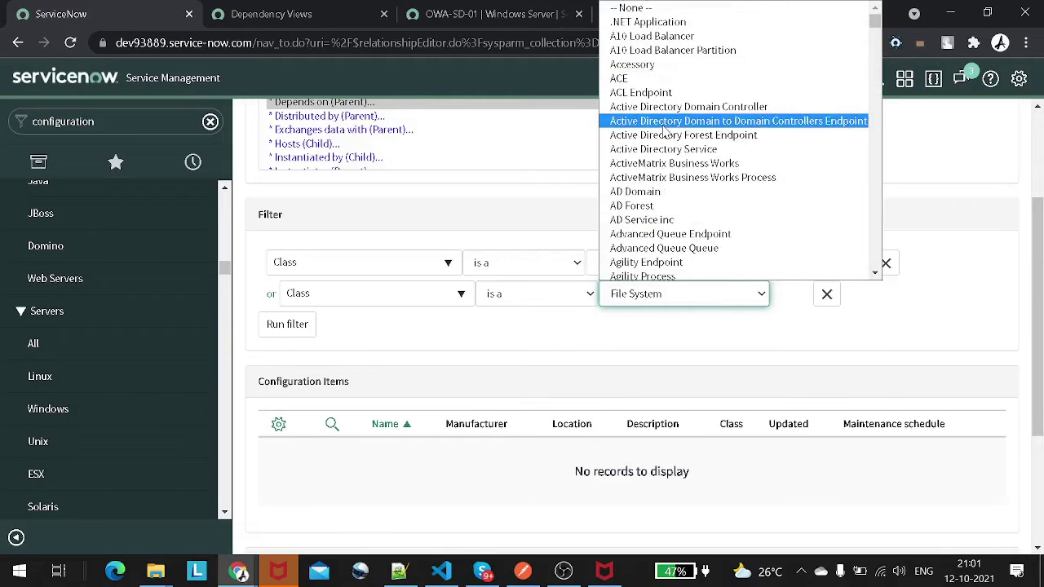
left_click(670, 24)
left_click(312, 327)
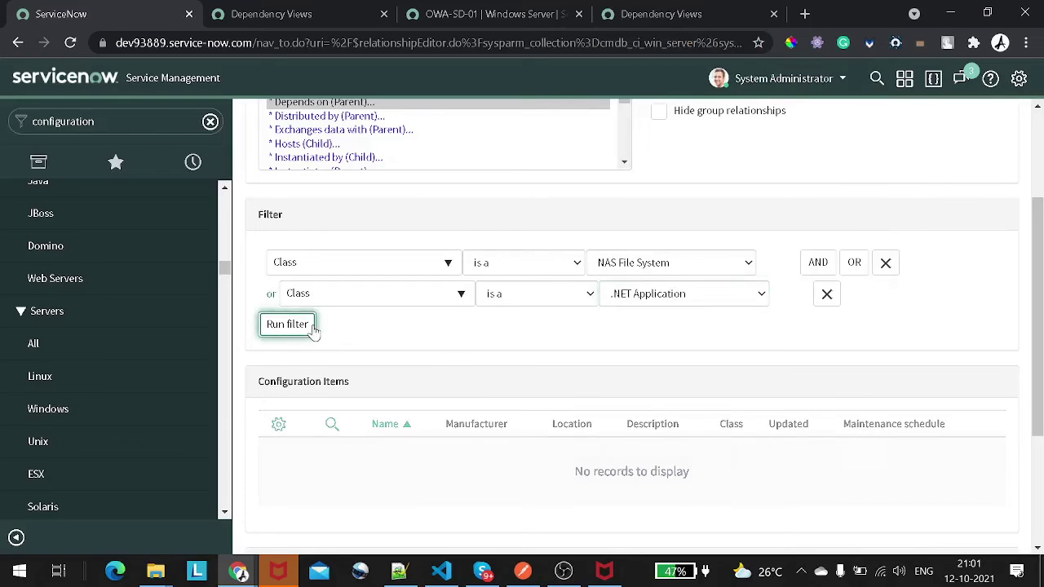
scroll(549, 420, "down", 2)
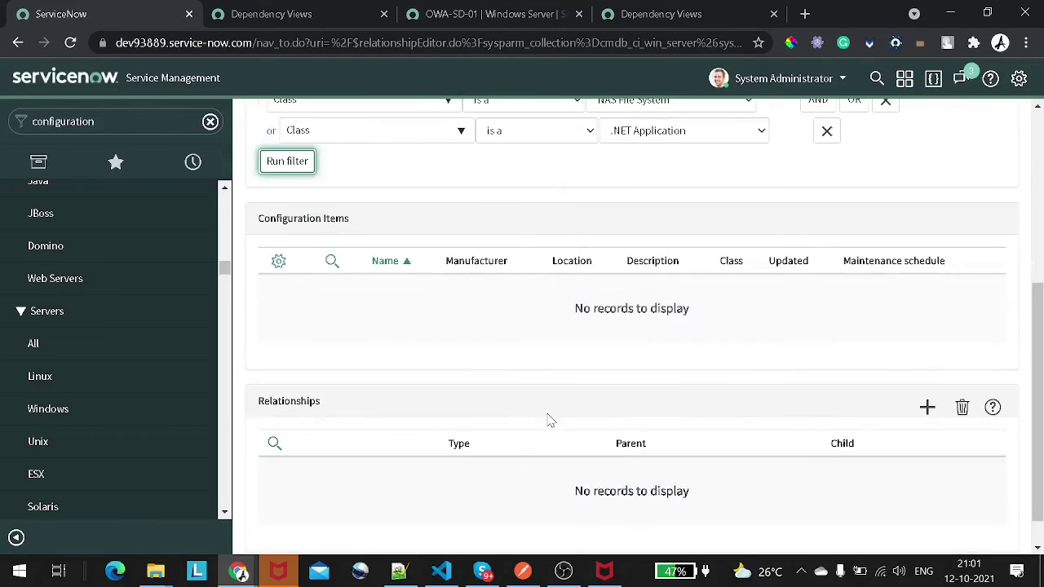
scroll(549, 420, "up", 3)
scroll(548, 420, "down", 1)
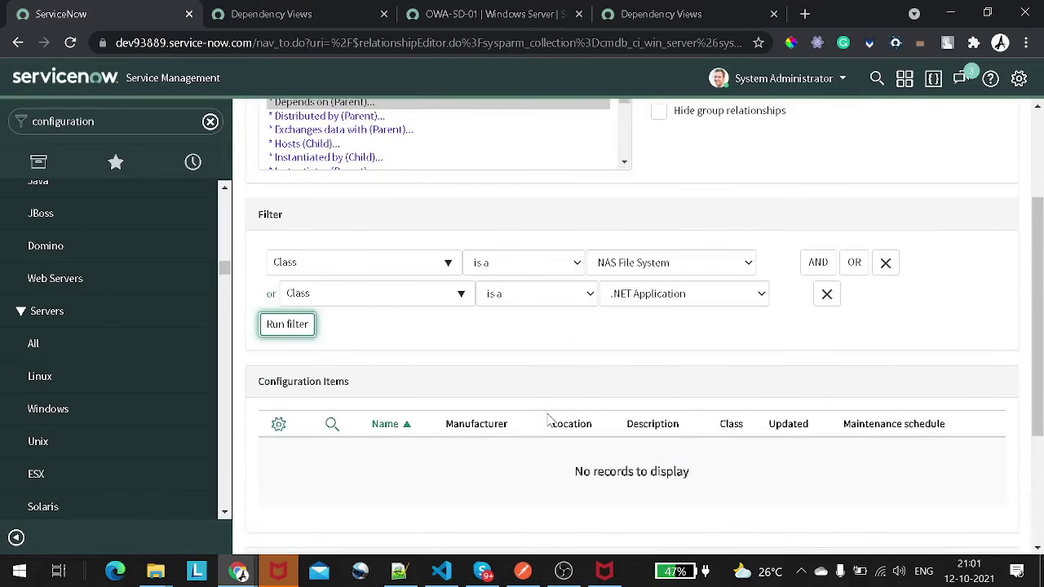
scroll(548, 420, "down", 1)
scroll(599, 393, "up", 2)
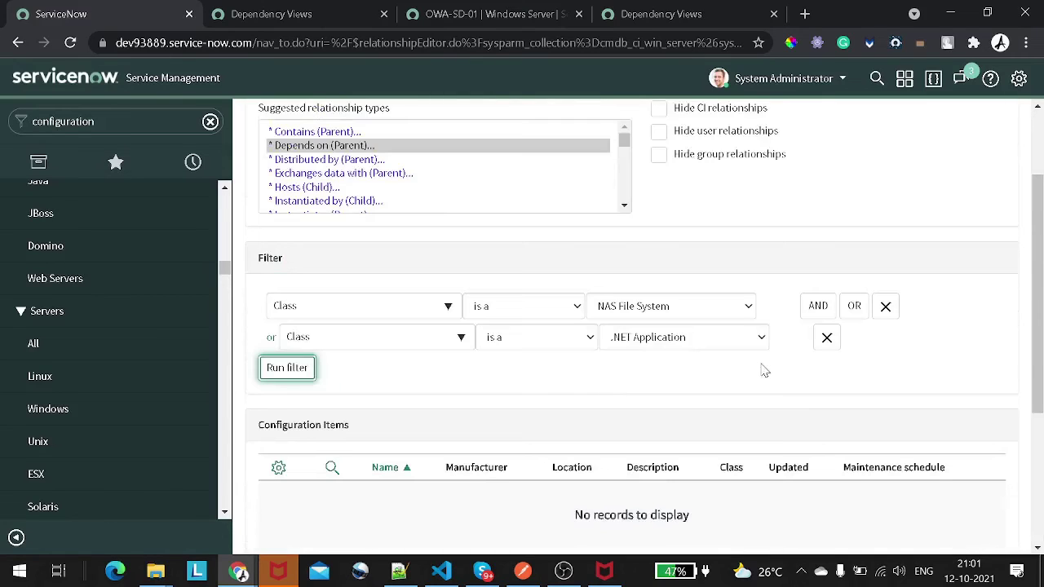
Set the second class condition to Business Application, run the filter and check the Configuration Items list.
left_click(724, 341)
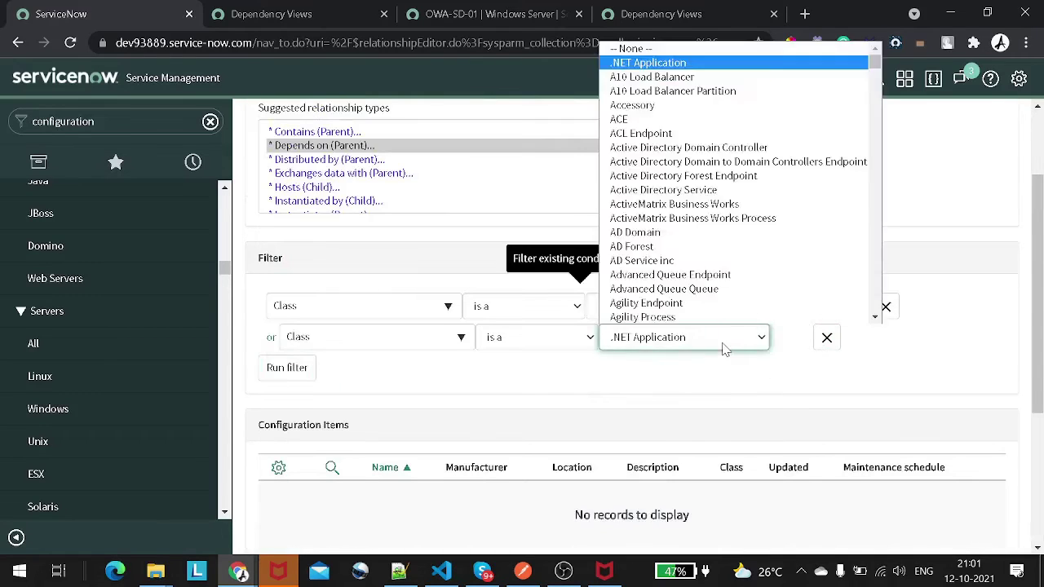
scroll(689, 183, "down", 5)
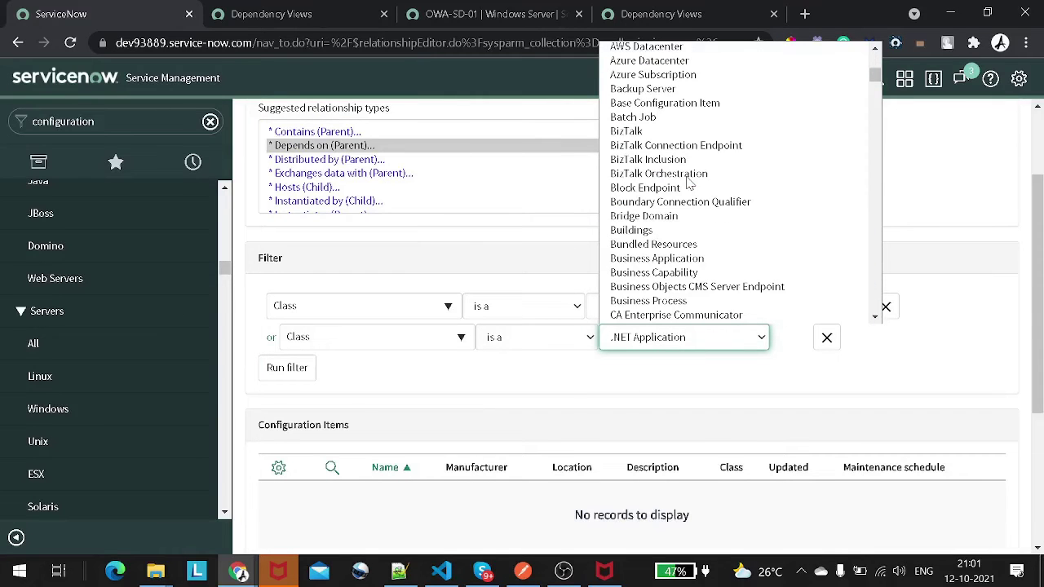
left_click(664, 259)
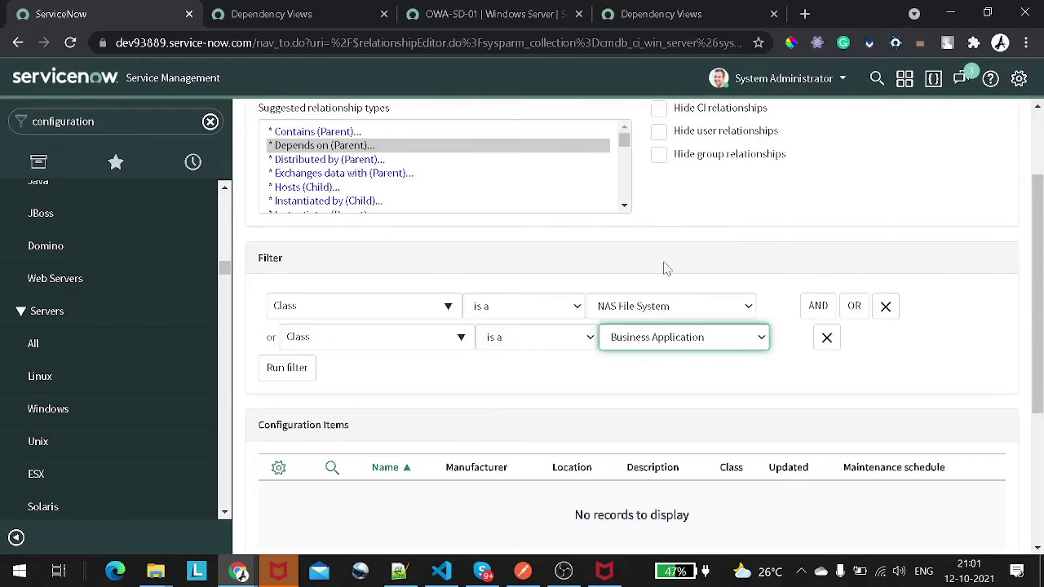
left_click(287, 373)
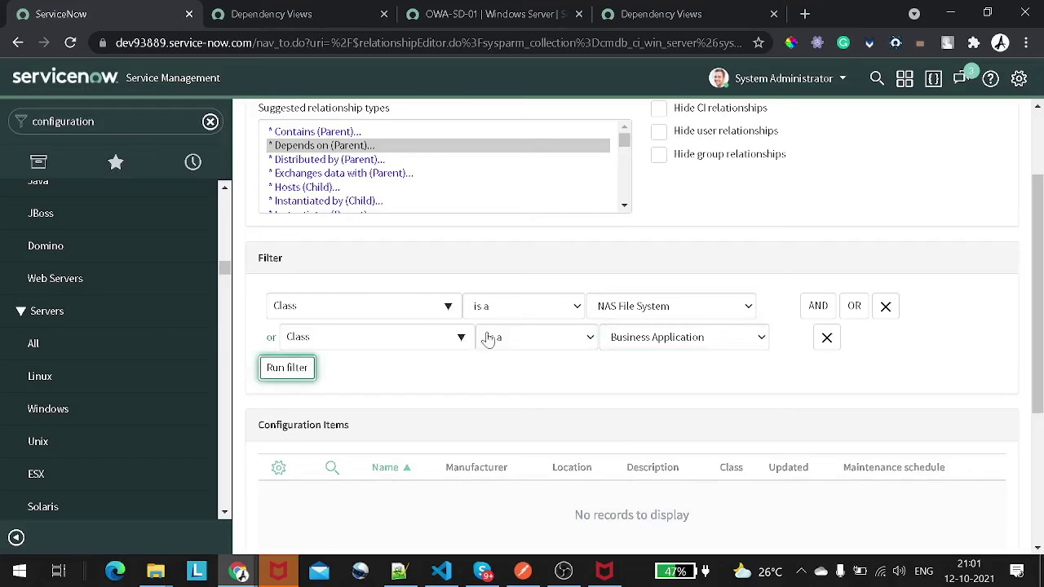
scroll(706, 332, "down", 3)
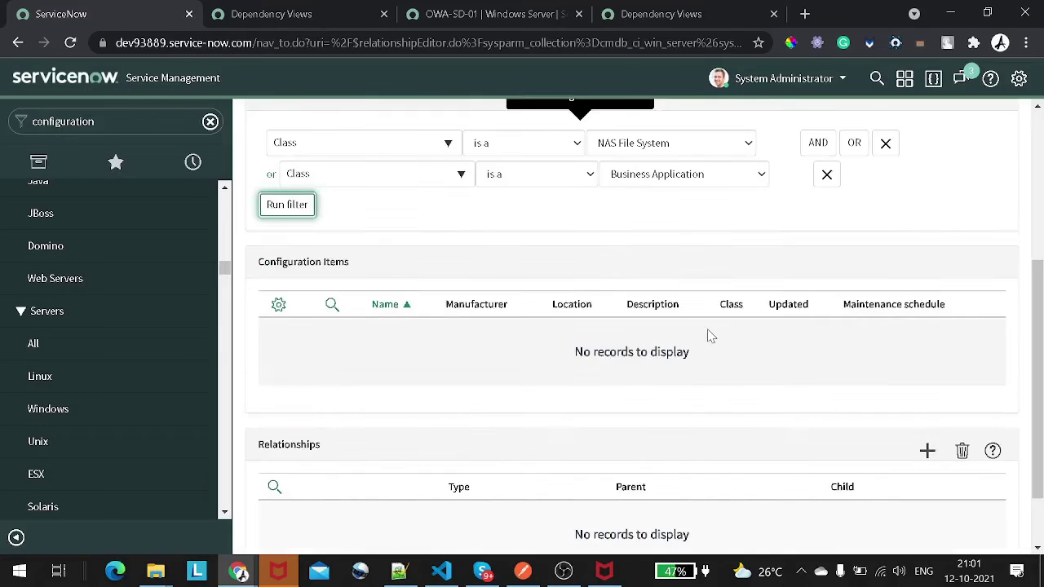
scroll(705, 333, "up", 3)
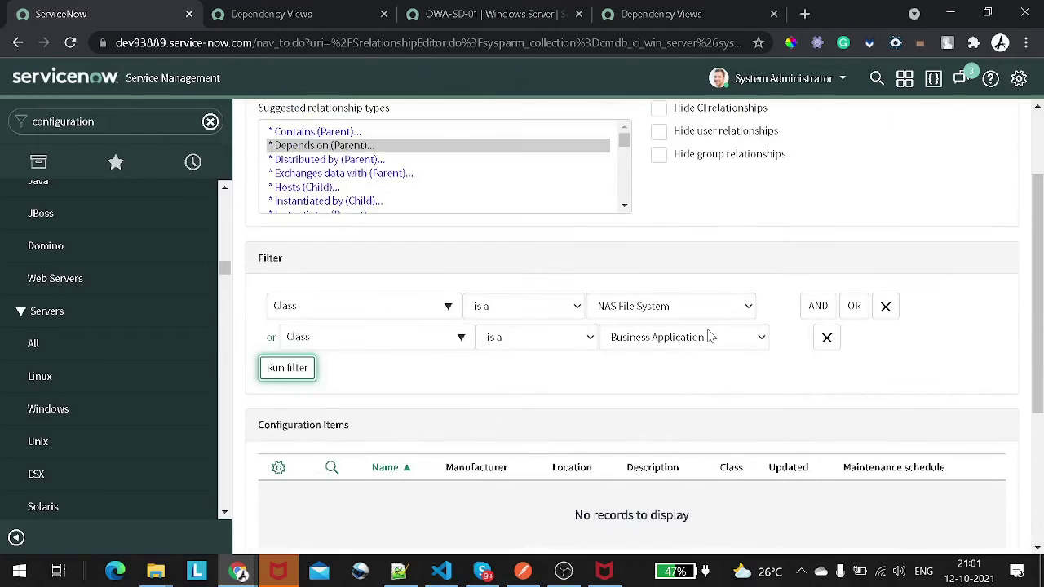
Clear the existing class conditions from the relationship editor's filter and start a new condition on the Class field.
left_click(884, 306)
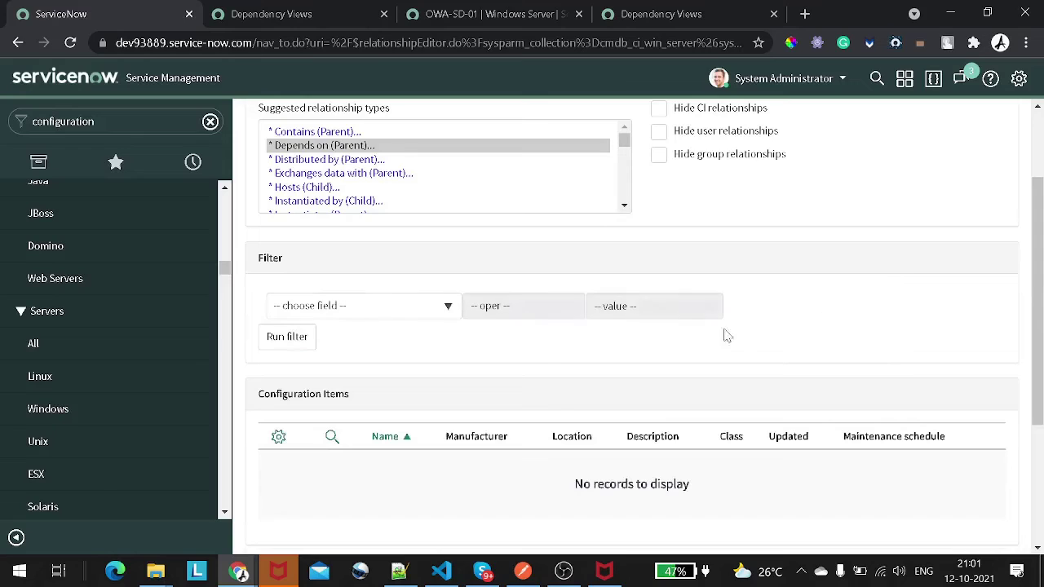
left_click(377, 315)
left_click(483, 335)
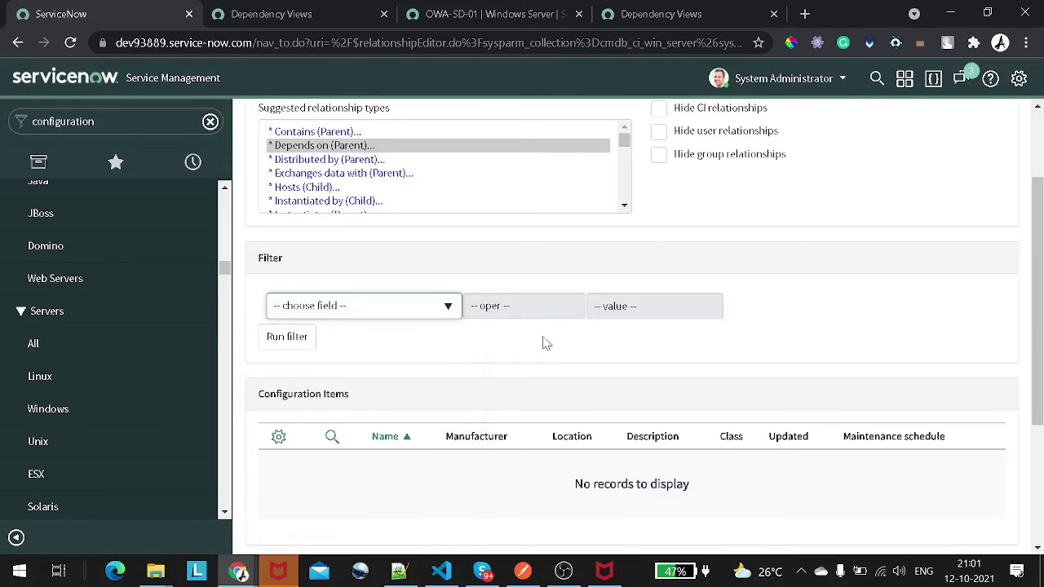
left_click(405, 314)
scroll(355, 428, "down", 1)
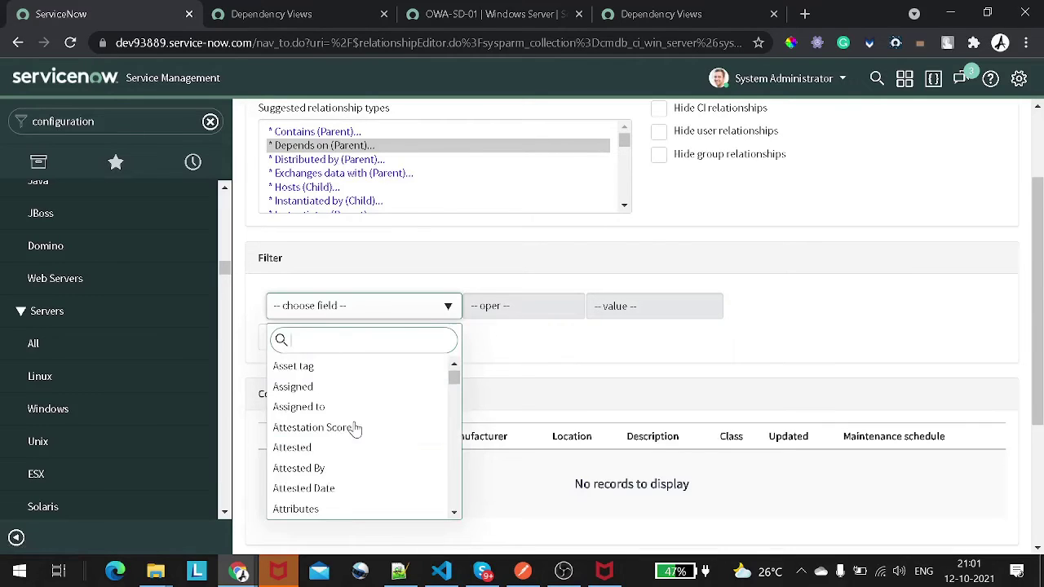
scroll(355, 429, "down", 2)
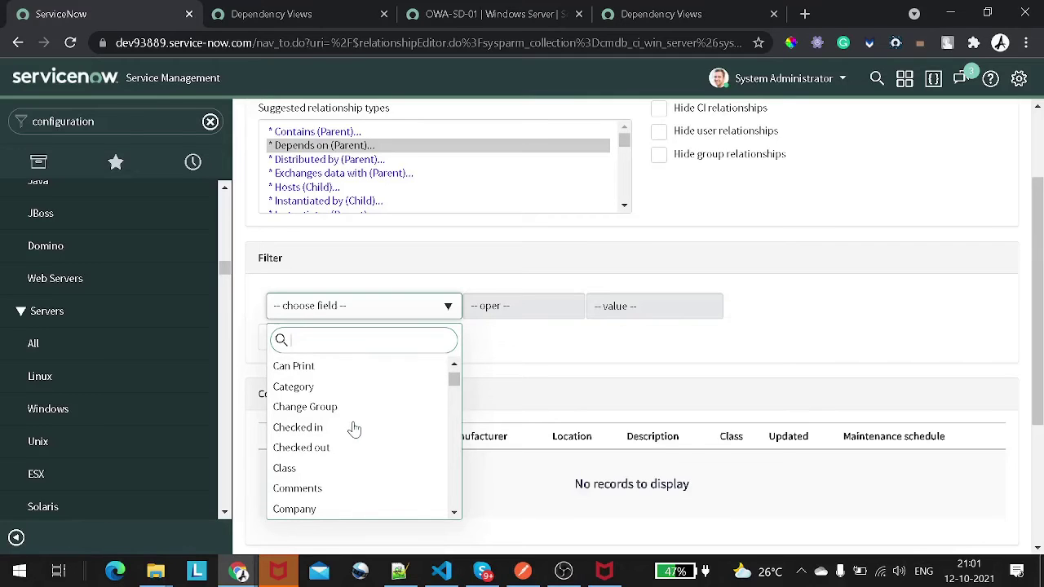
left_click(346, 473)
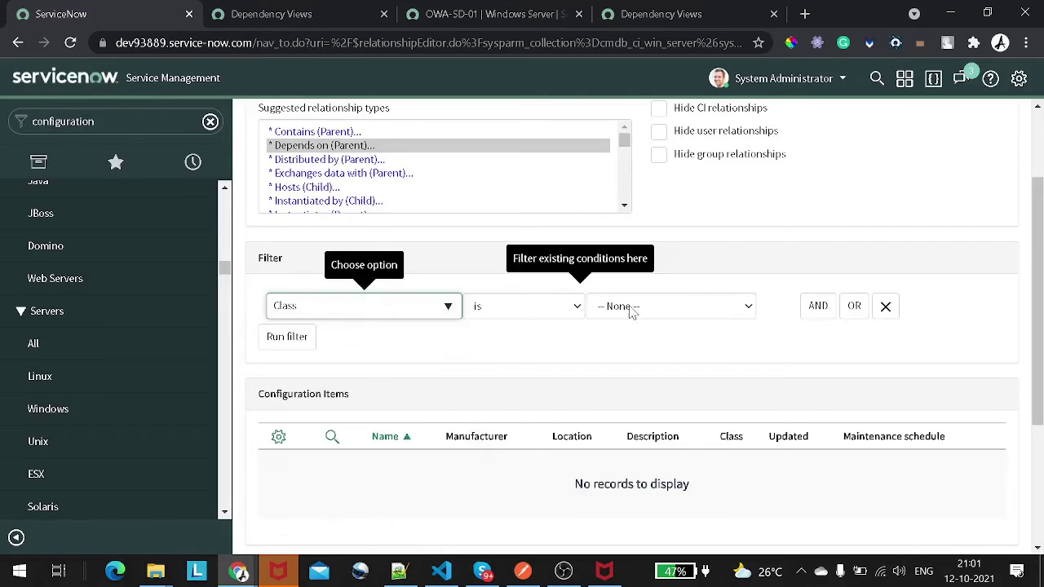
Set the Class condition to CIM Server, run the filter and check the Configuration Items list.
left_click(656, 309)
scroll(684, 191, "down", 5)
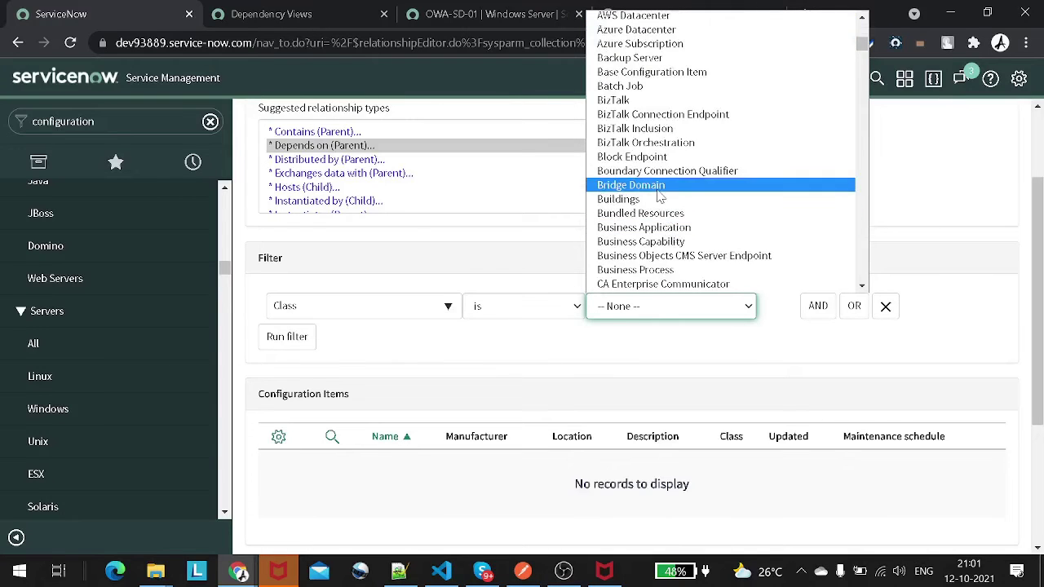
scroll(657, 189, "down", 5)
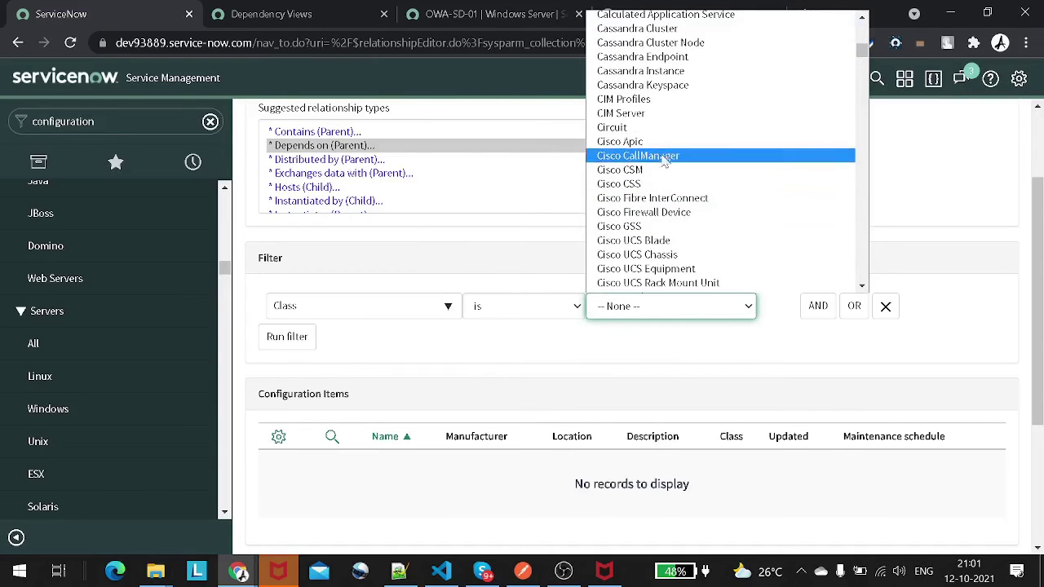
left_click(654, 116)
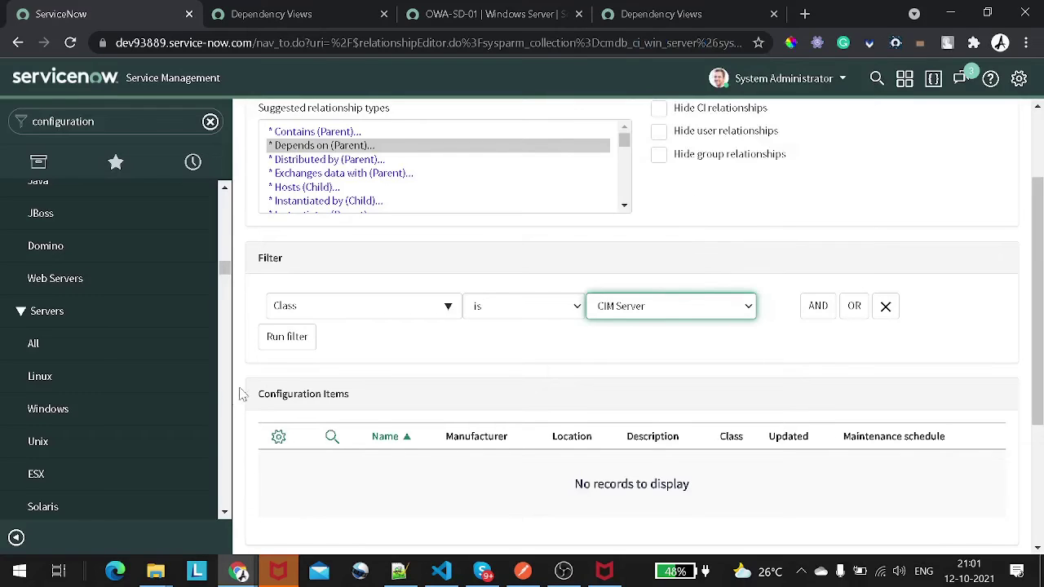
left_click(285, 339)
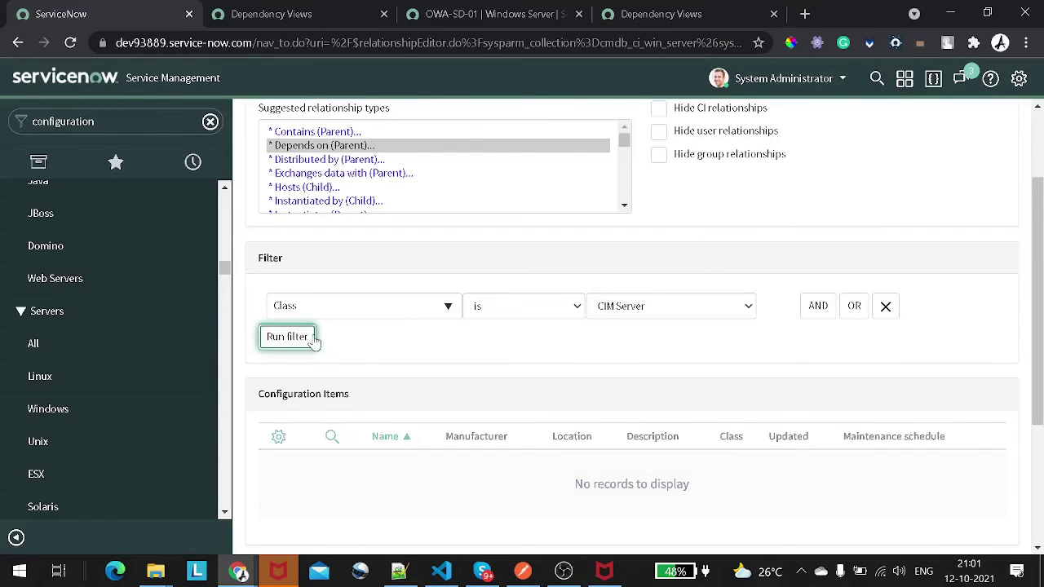
scroll(675, 360, "down", 3)
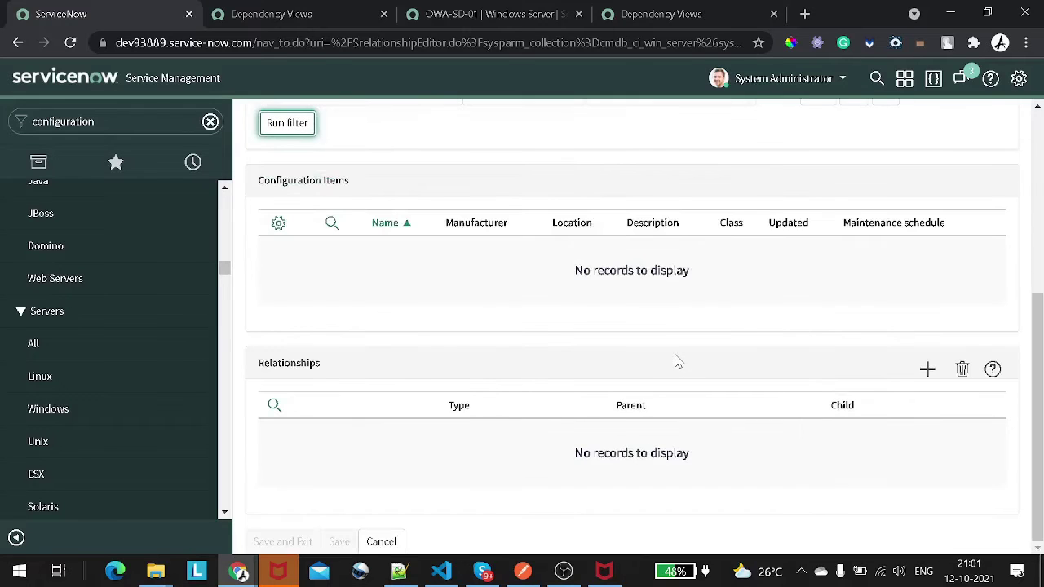
scroll(675, 361, "up", 4)
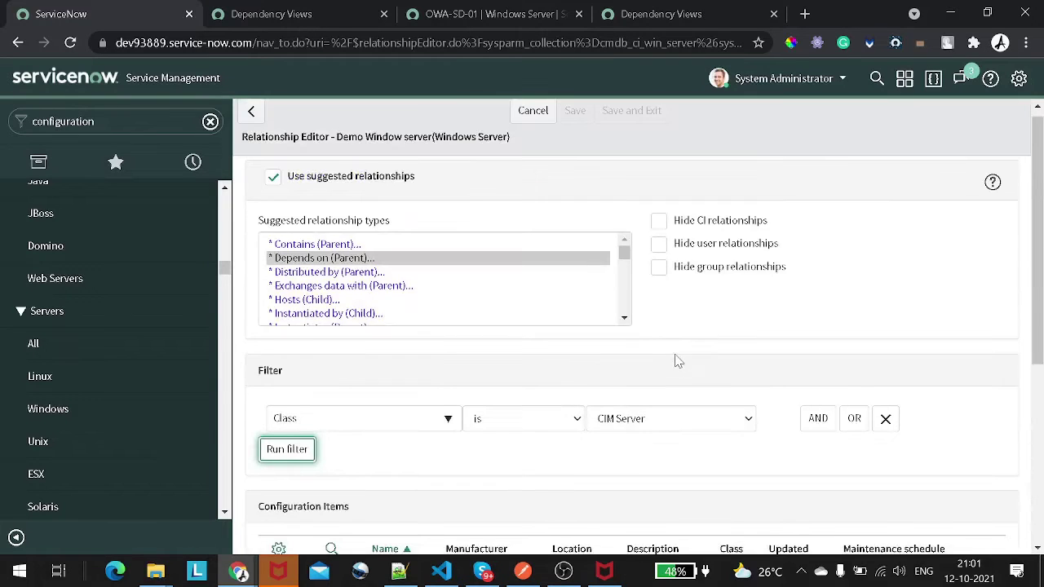
Set the Class condition's value to Database and run the filter on the configuration items.
left_click(683, 420)
scroll(684, 265, "down", 5)
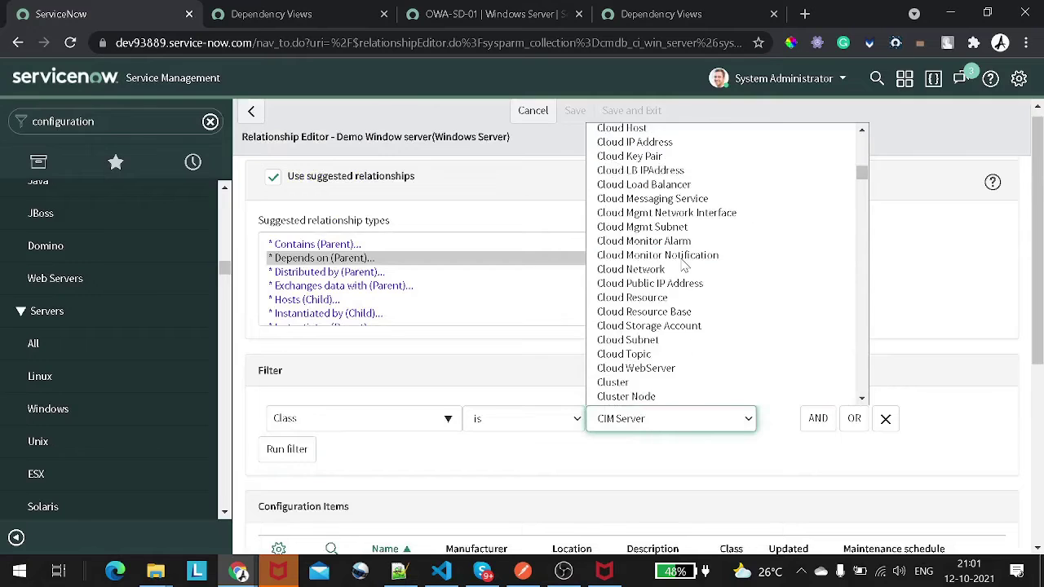
scroll(683, 265, "down", 8)
scroll(683, 265, "up", 2)
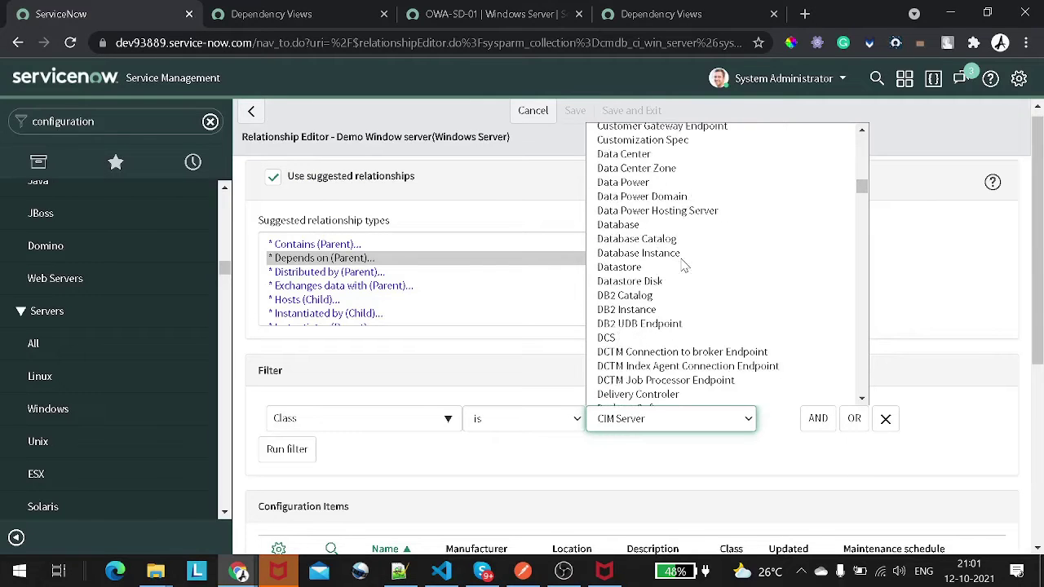
left_click(681, 226)
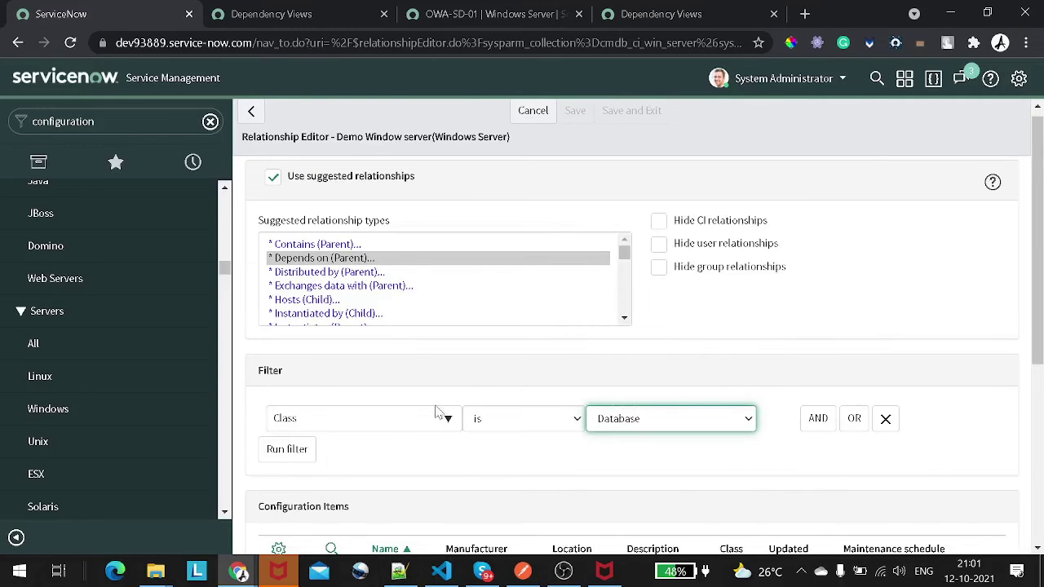
left_click(297, 457)
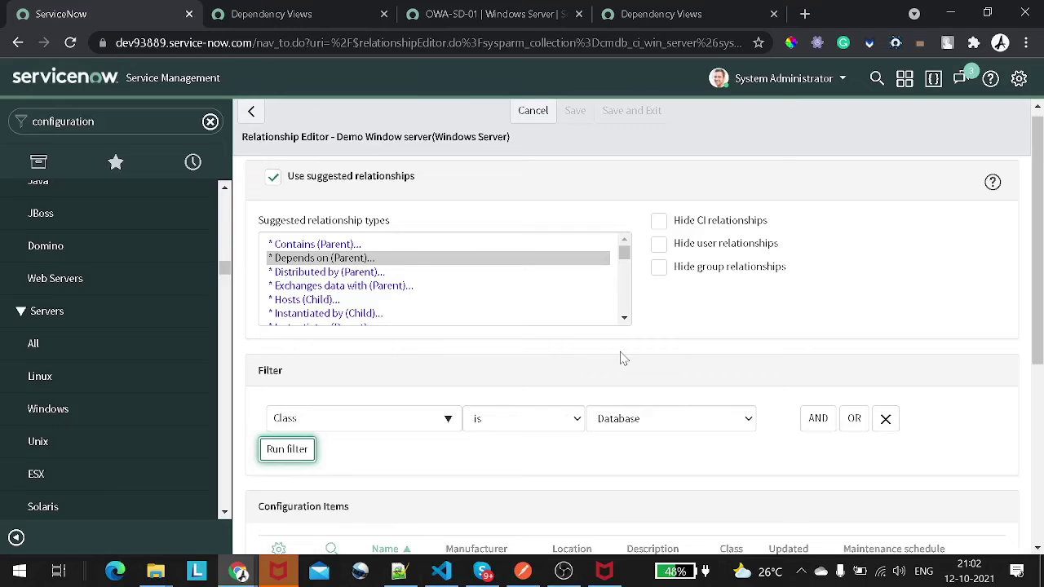
Examine the filtered database configuration items alongside the suggested relationship types and the filter condition.
scroll(622, 356, "down", 4)
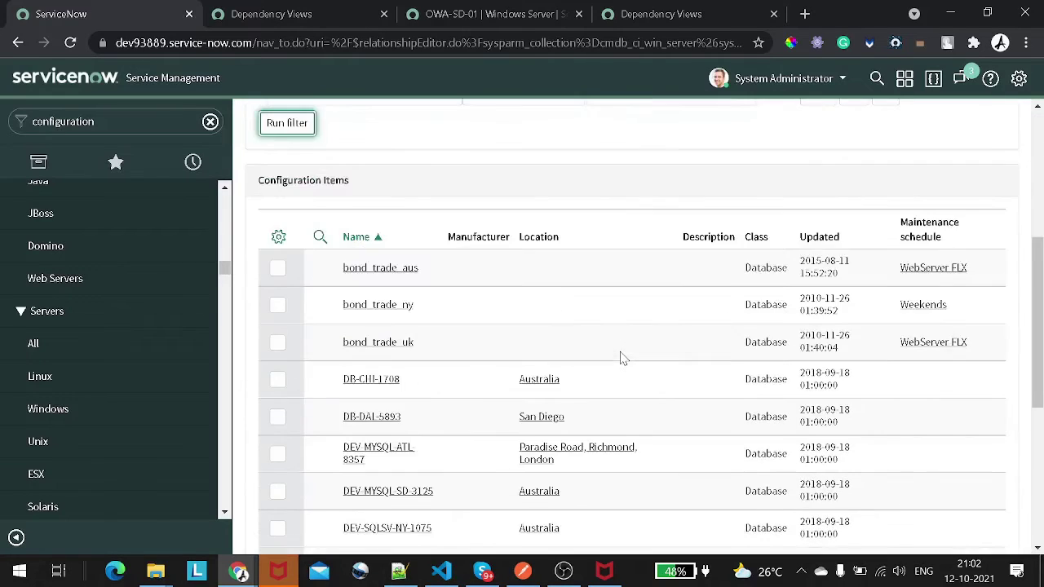
scroll(410, 341, "up", 2)
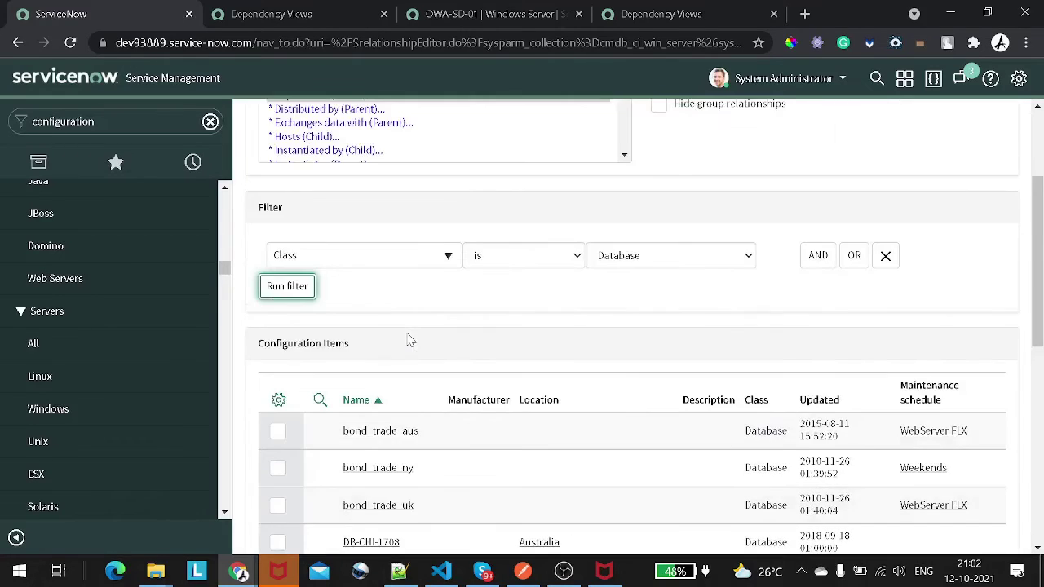
scroll(410, 341, "up", 1)
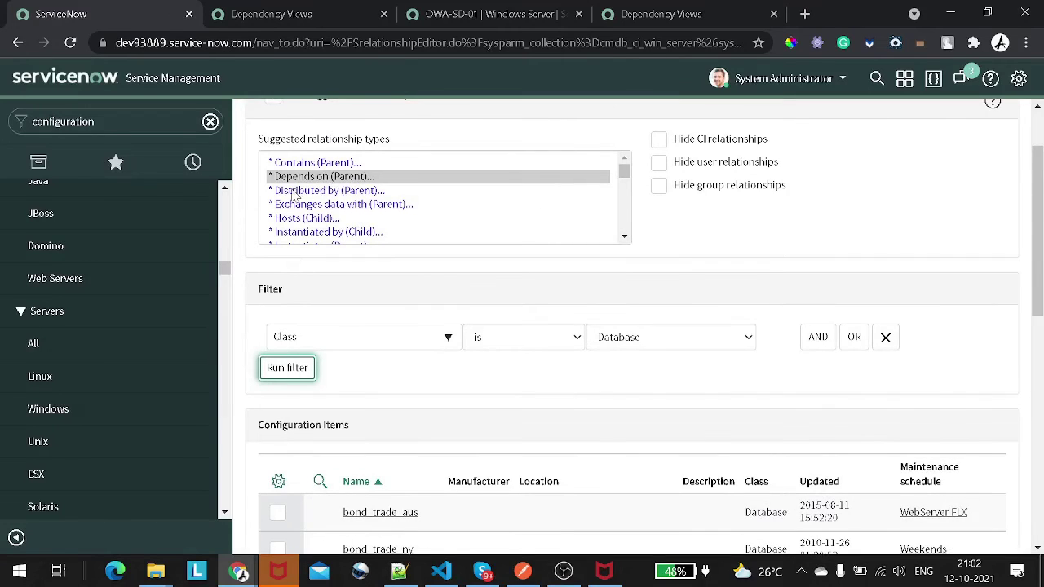
scroll(355, 226, "up", 1)
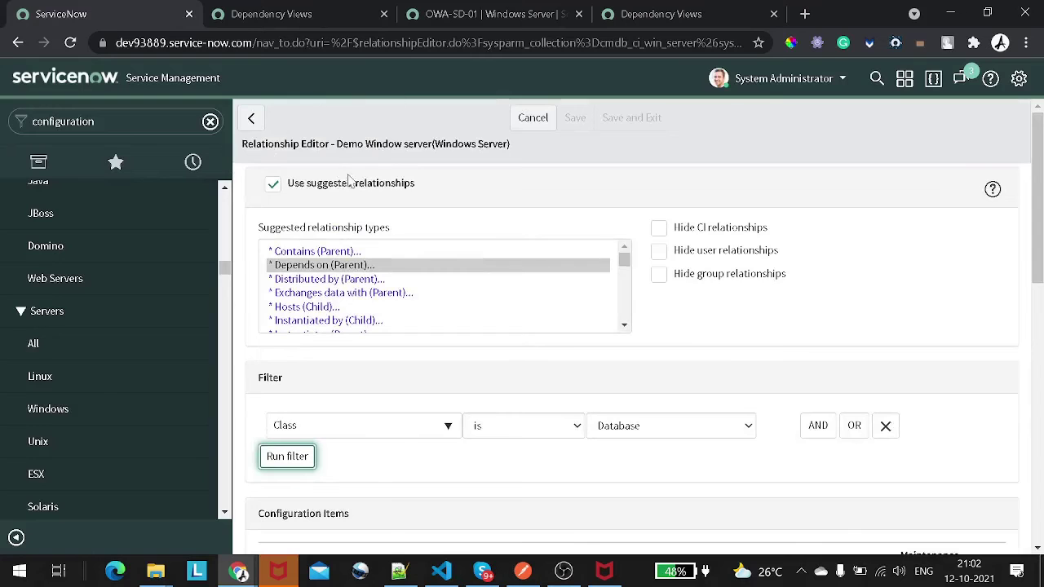
scroll(359, 184, "down", 3)
scroll(363, 186, "down", 2)
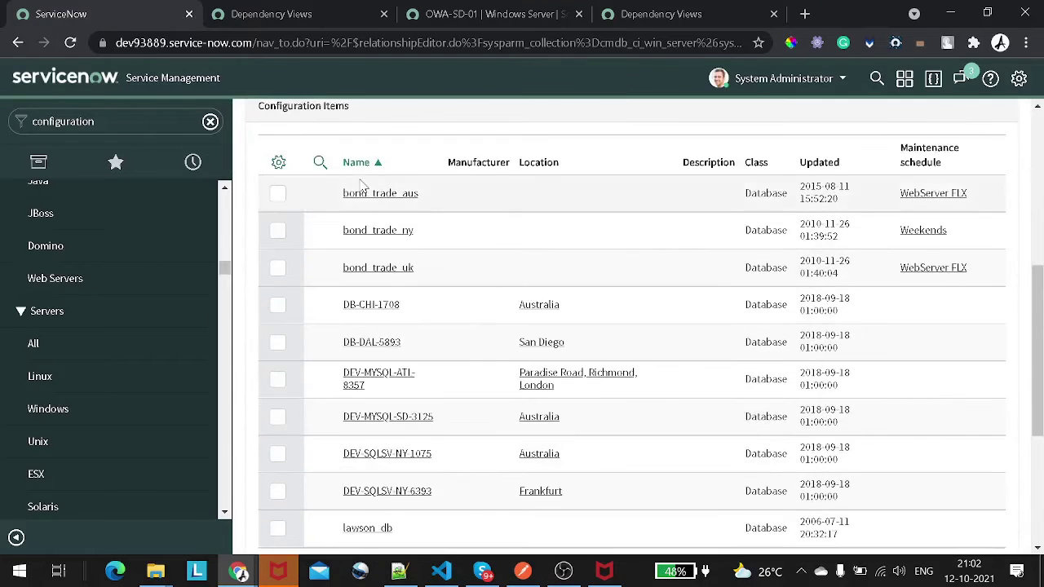
scroll(363, 186, "down", 2)
scroll(363, 186, "up", 2)
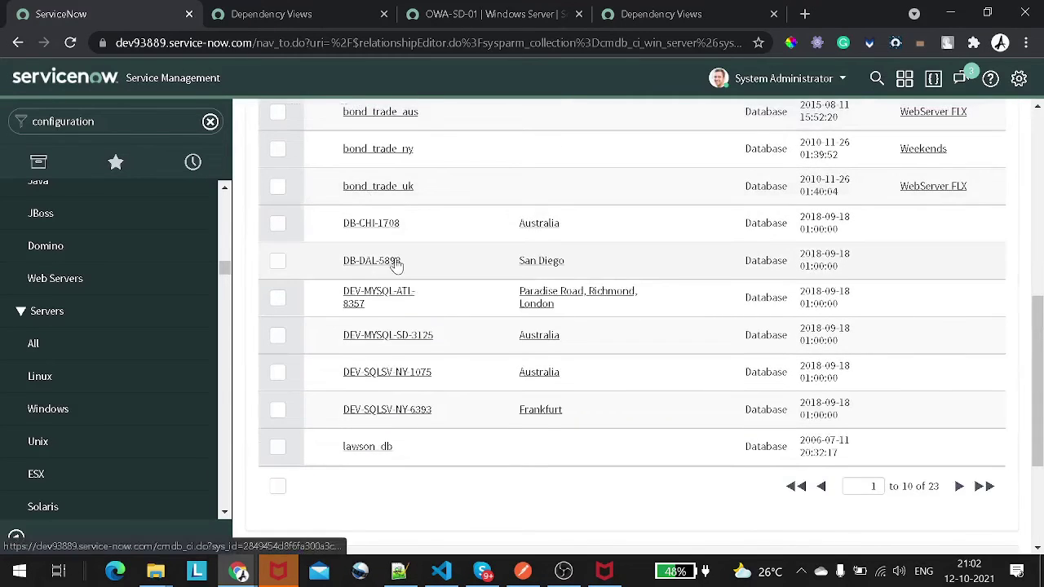
scroll(396, 263, "up", 4)
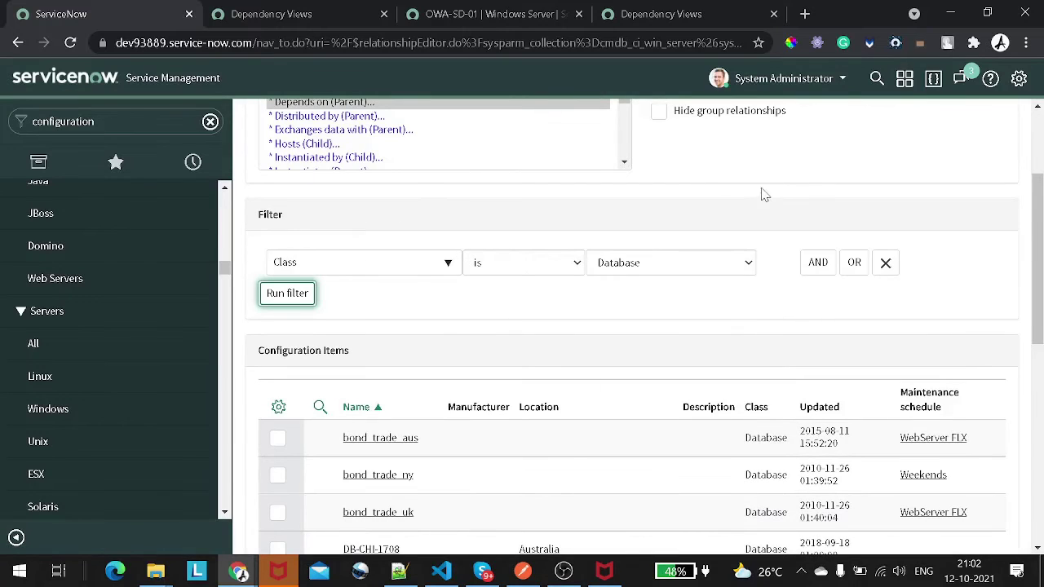
scroll(766, 327, "down", 2)
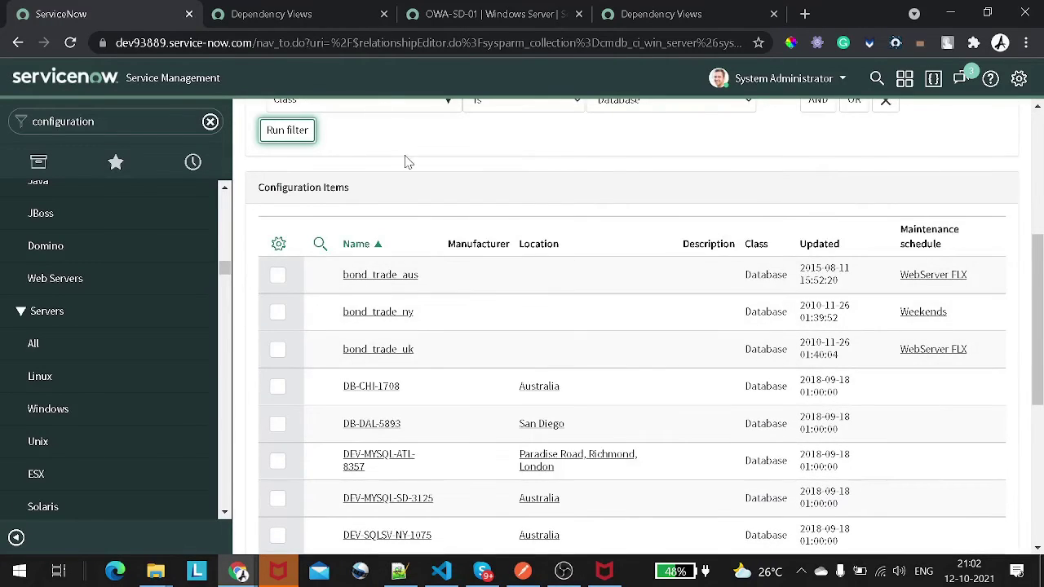
scroll(405, 163, "up", 3)
scroll(461, 237, "down", 2)
scroll(462, 270, "down", 2)
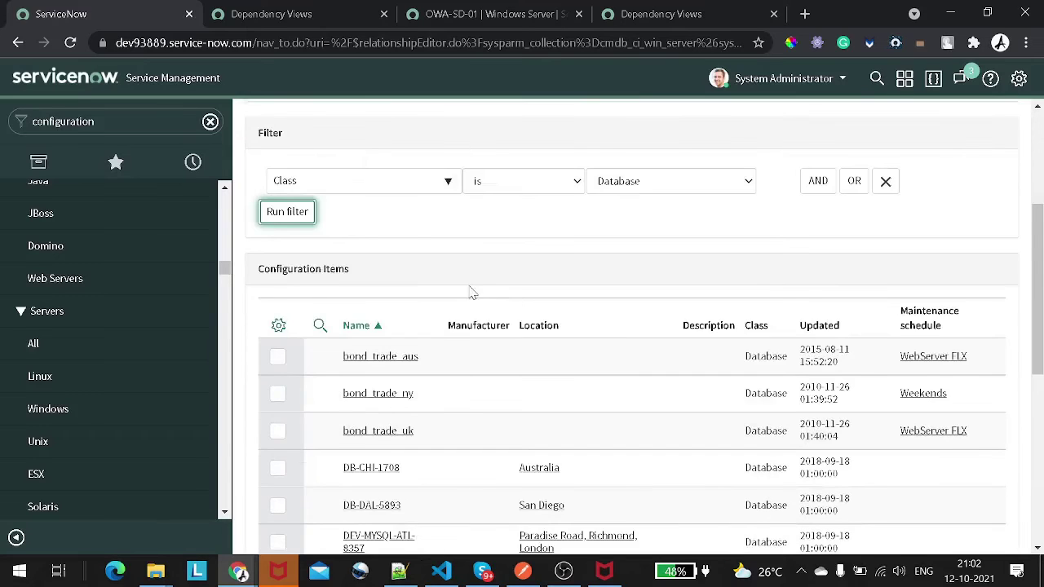
scroll(571, 315, "down", 5)
scroll(571, 315, "up", 3)
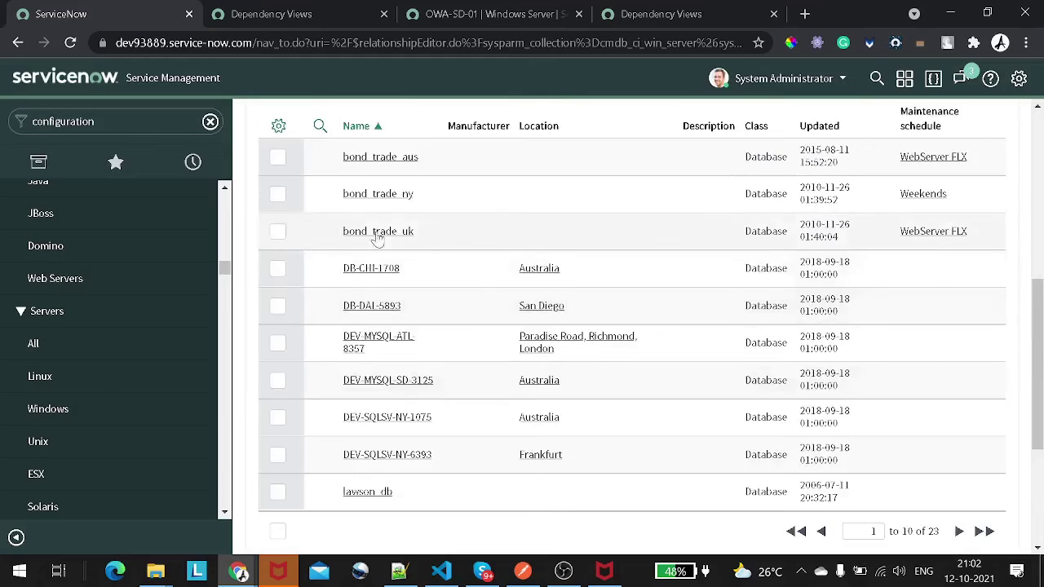
Add Depends on relationships from the server to DB-CHI-1708, DB-DAL-5893, DEV-MYSQL-ATL-8357 and DEV-MYSQL-SD-3125.
left_click(278, 269)
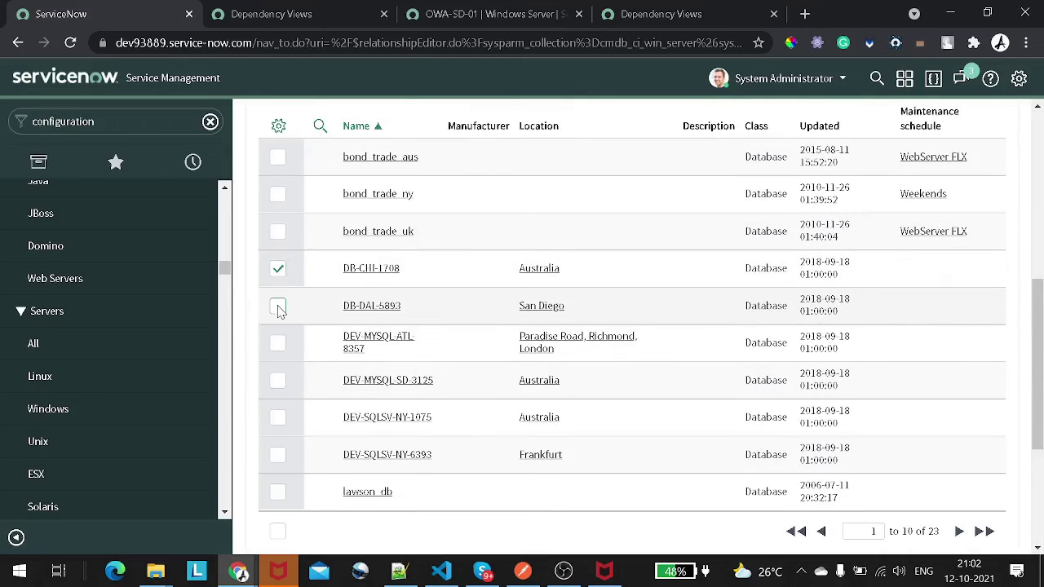
left_click(277, 306)
left_click(278, 342)
left_click(279, 380)
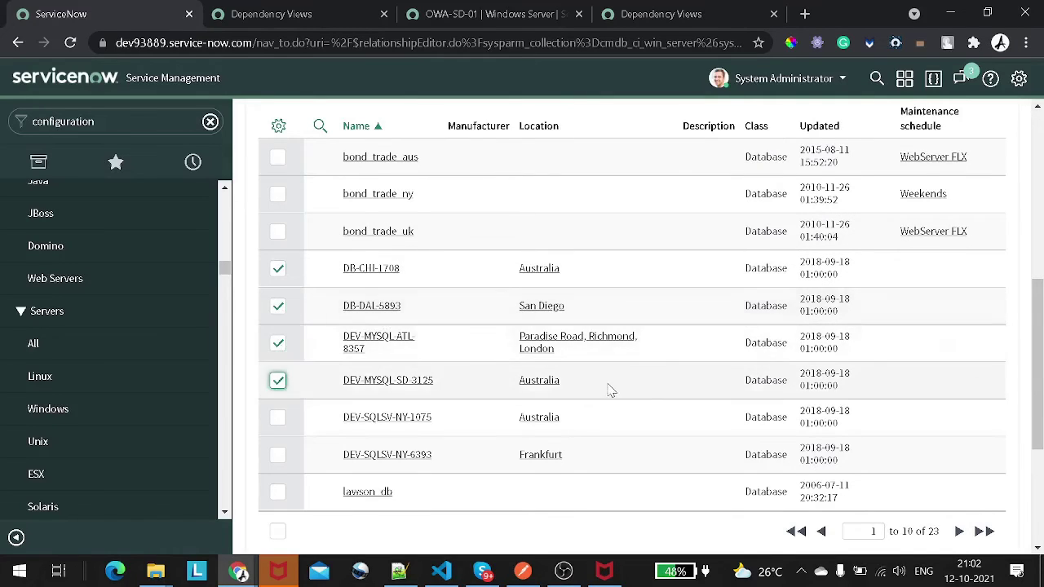
scroll(704, 299, "down", 3)
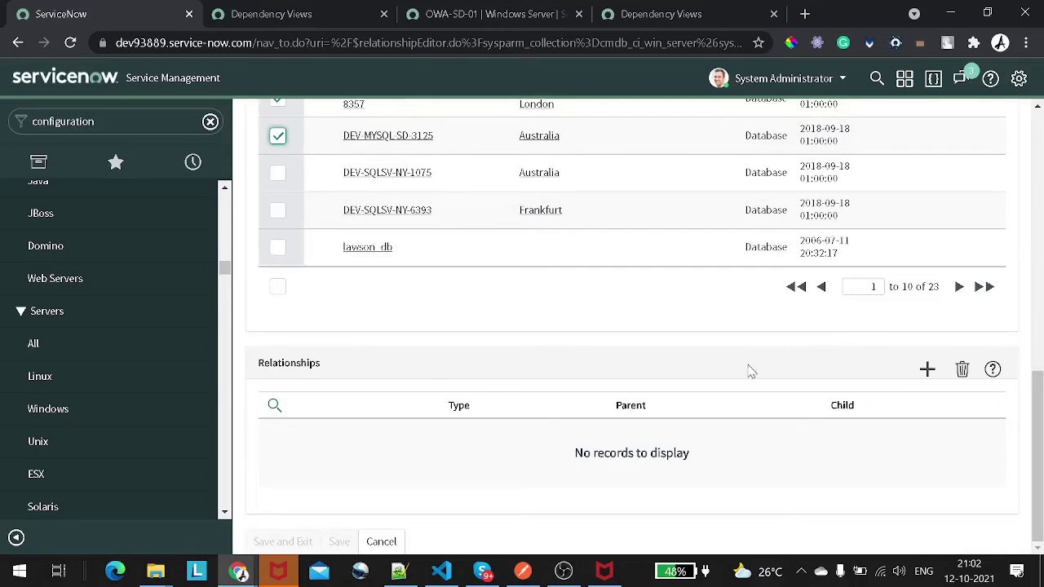
left_click_drag(333, 363, 265, 363)
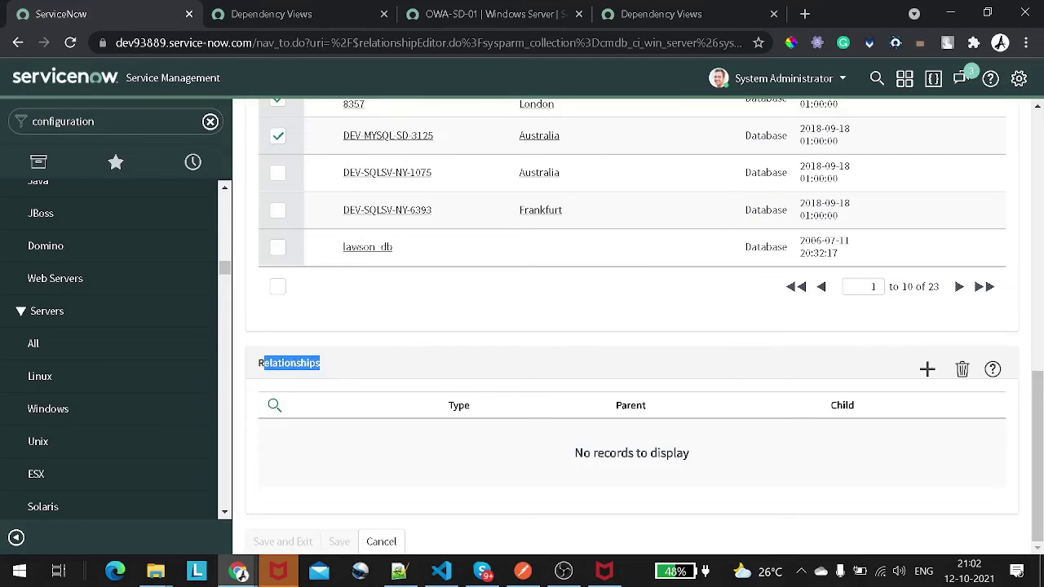
scroll(367, 361, "up", 6)
scroll(362, 359, "down", 5)
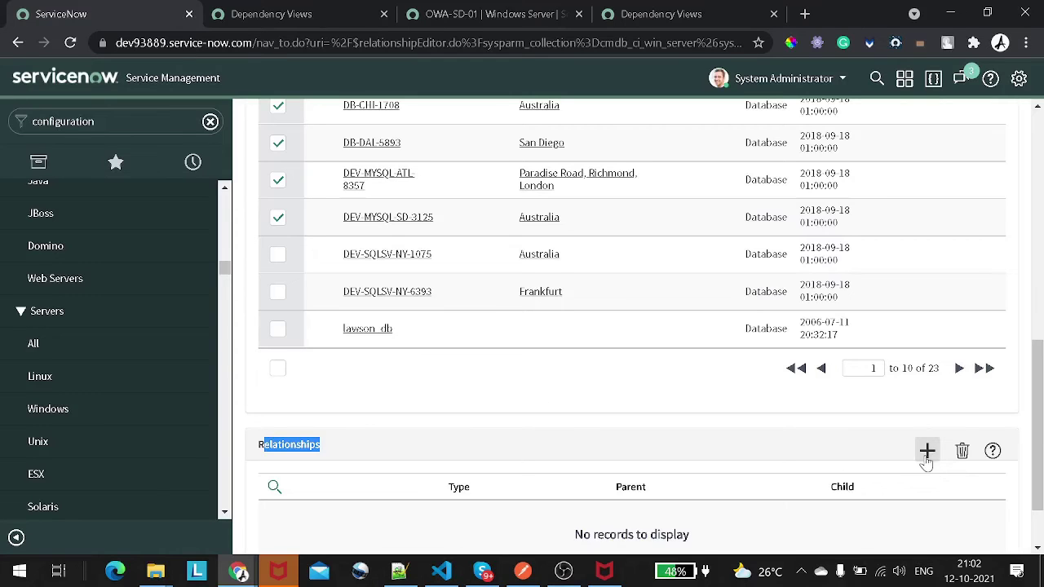
left_click(926, 451)
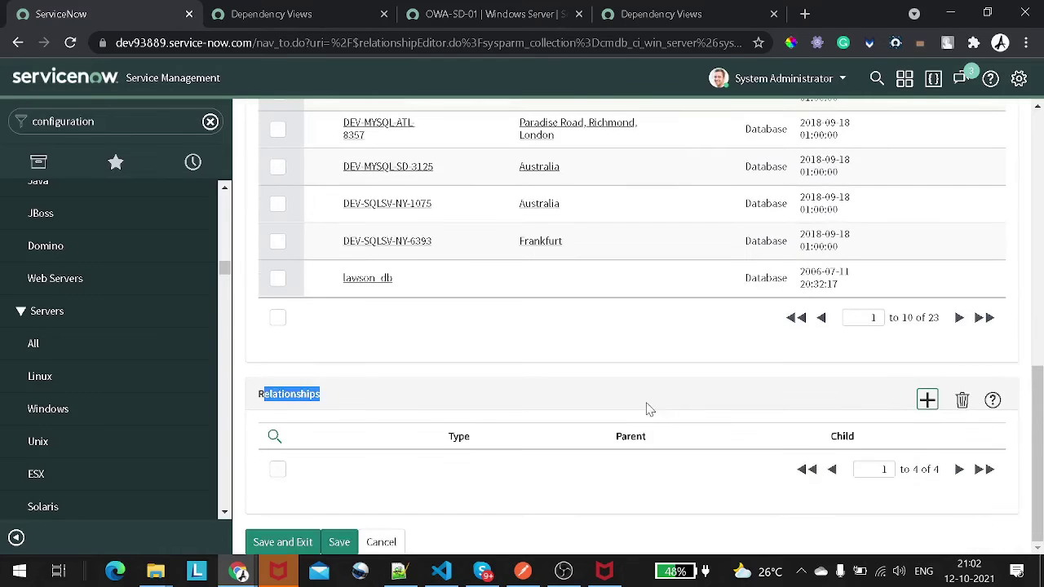
Review the type, parent and child of the newly added entries in the Relationships list.
scroll(721, 369, "down", 1)
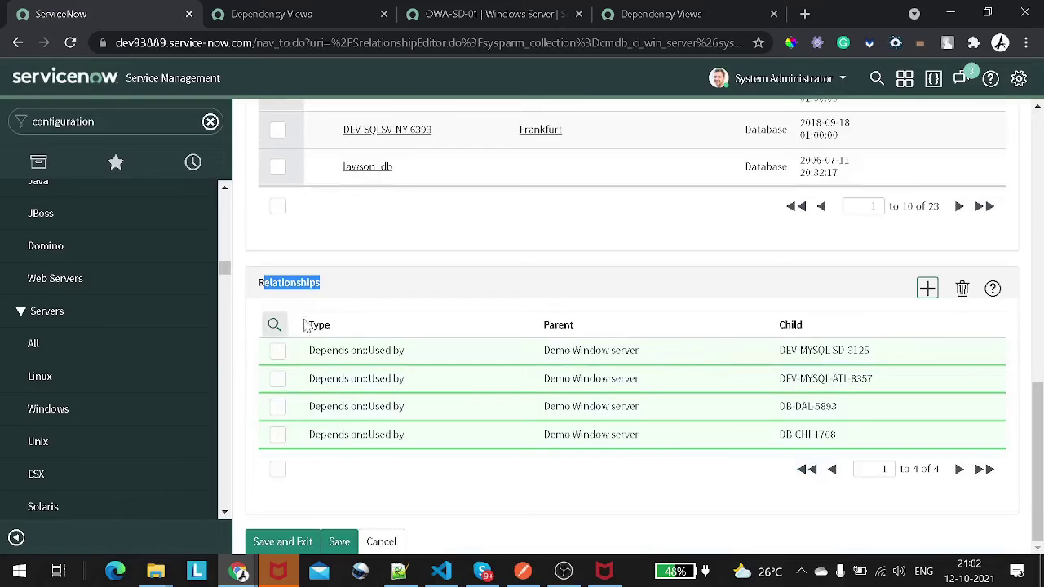
scroll(481, 367, "up", 3)
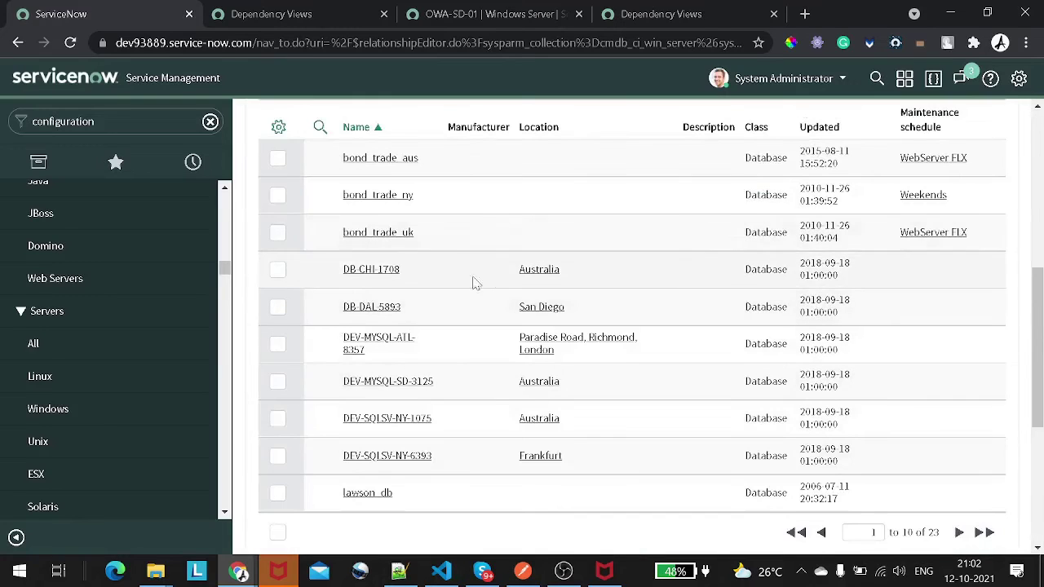
scroll(476, 283, "down", 3)
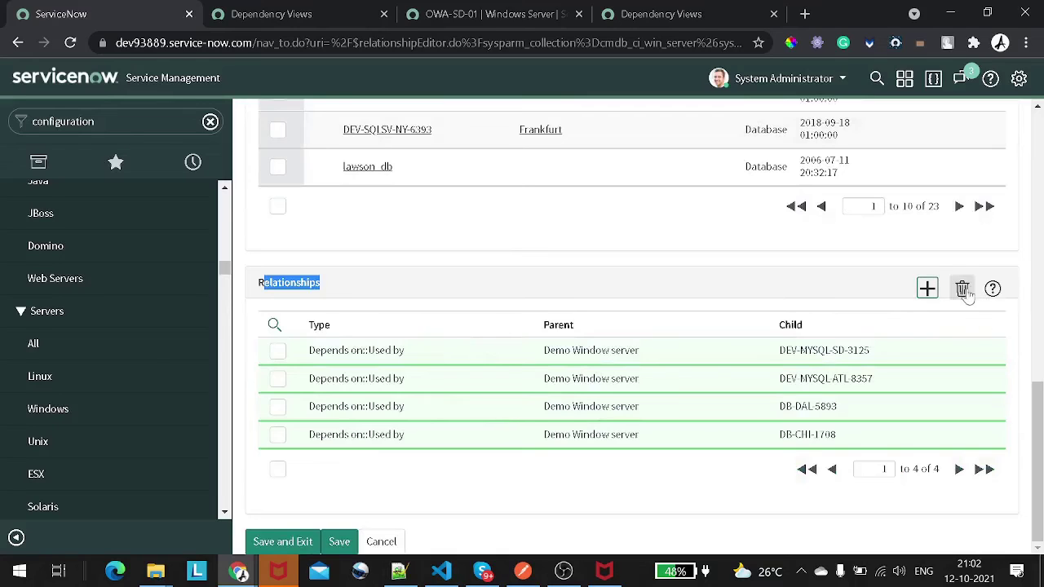
left_click(275, 423)
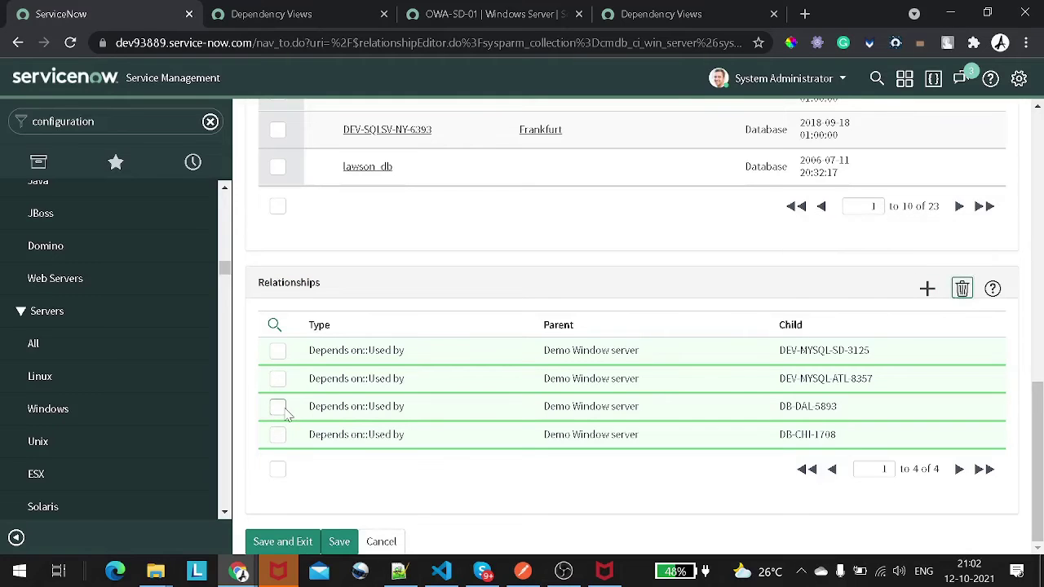
Remove the Depends on relationship to DB-DAL-5893 from the Relationships list and save the remaining entries.
left_click(277, 406)
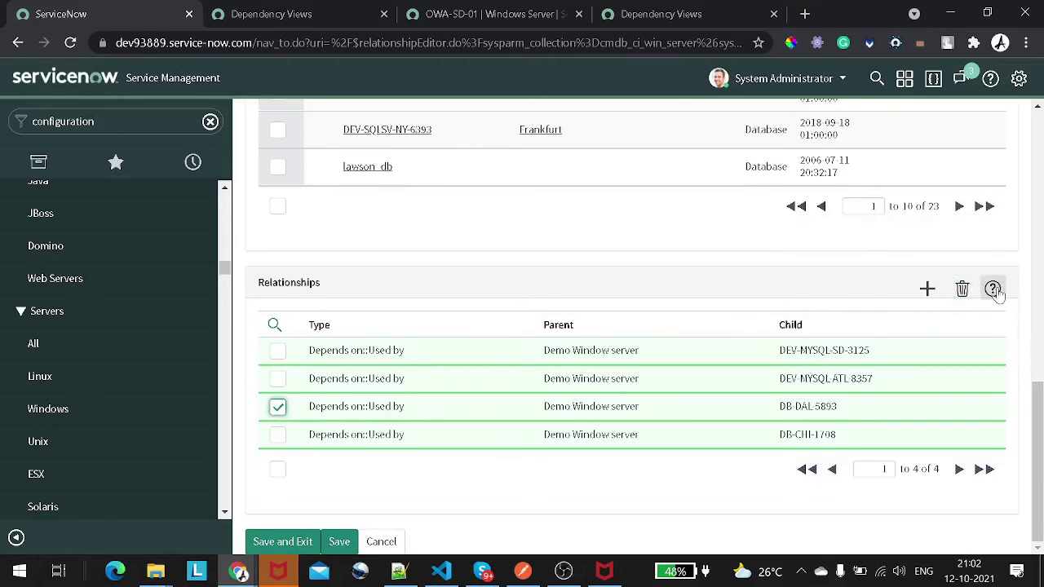
left_click(961, 291)
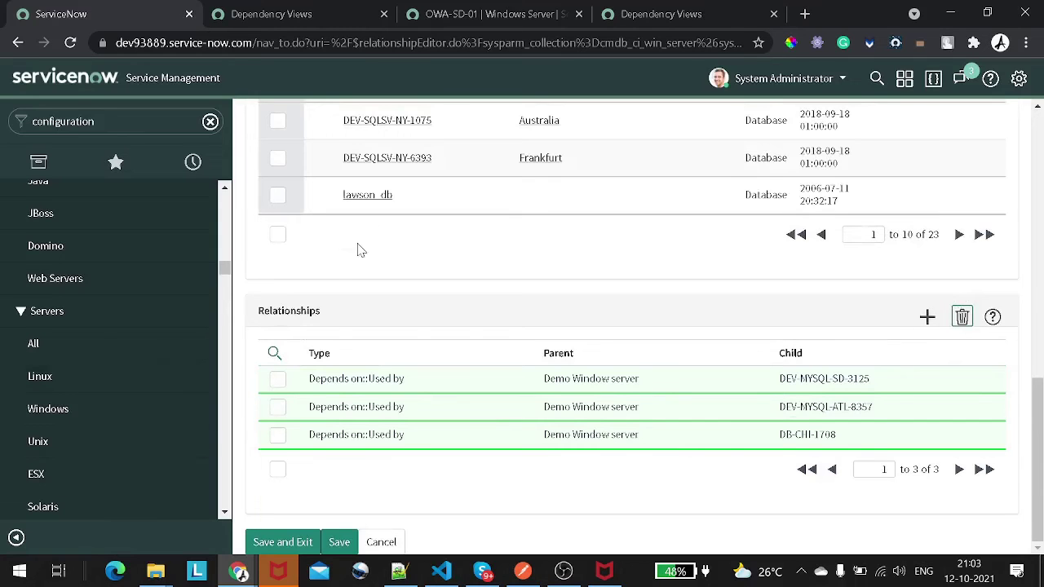
scroll(424, 292, "up", 8)
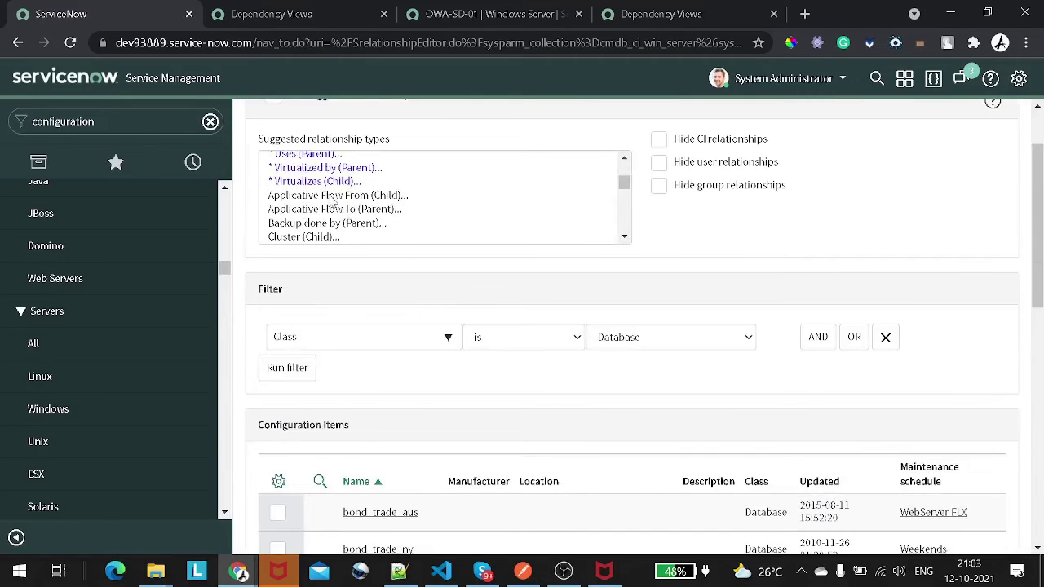
scroll(442, 221, "up", 5)
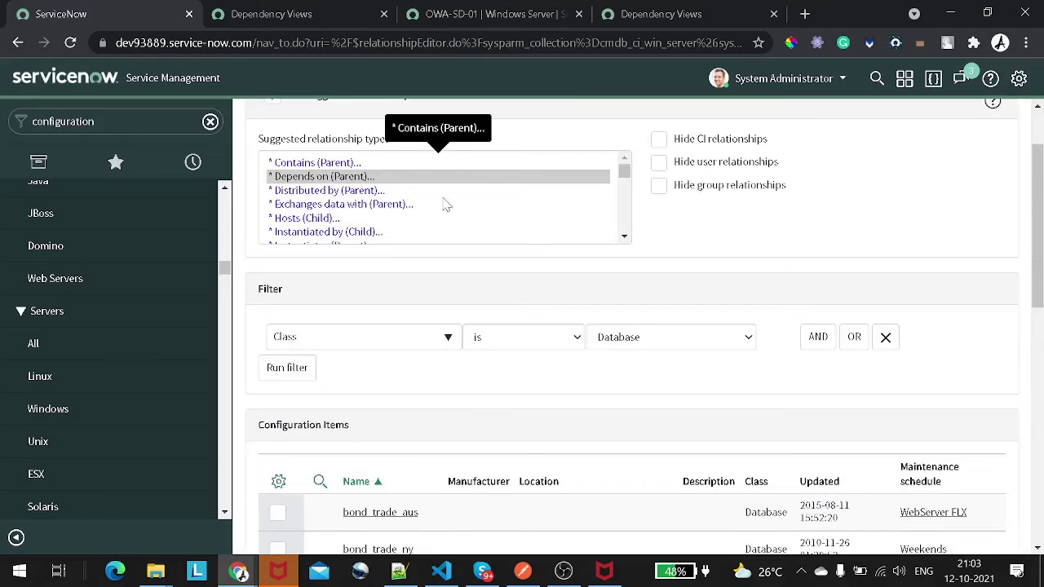
scroll(350, 330, "down", 7)
scroll(350, 330, "down", 1)
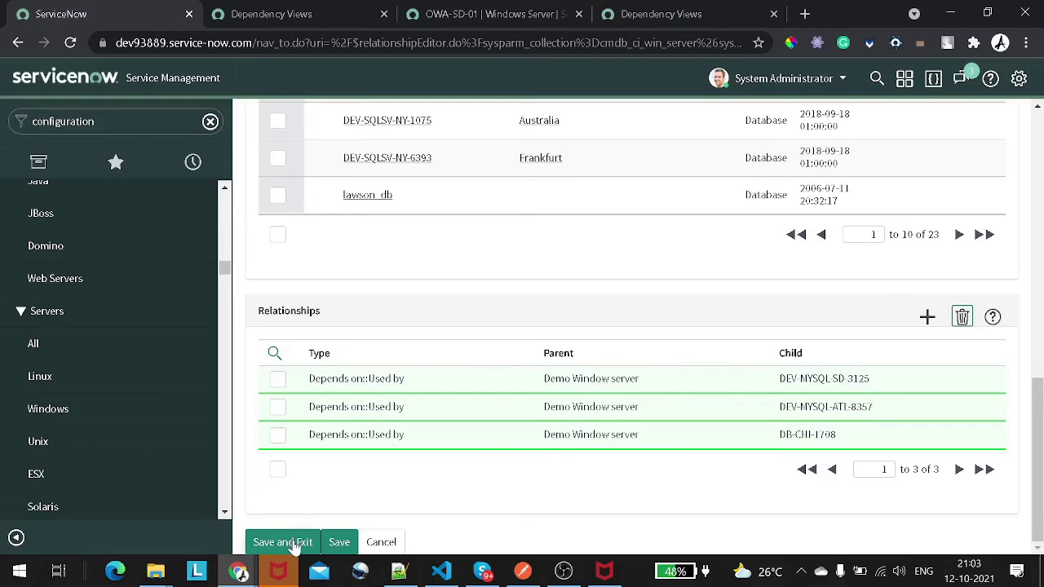
left_click(328, 544)
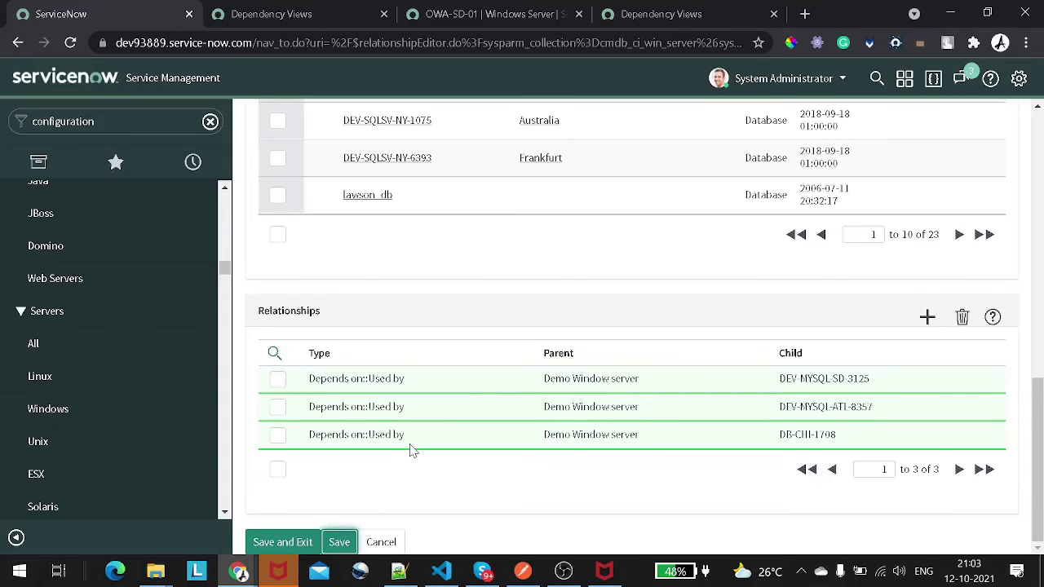
Try to save the three database relationships and exit the relationship editor.
scroll(411, 450, "up", 2)
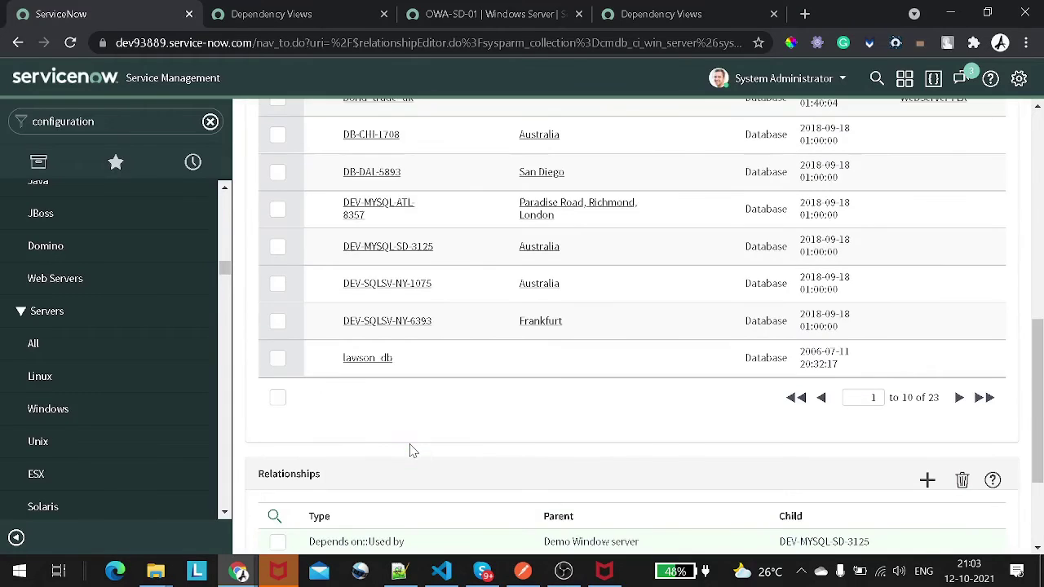
scroll(412, 451, "down", 2)
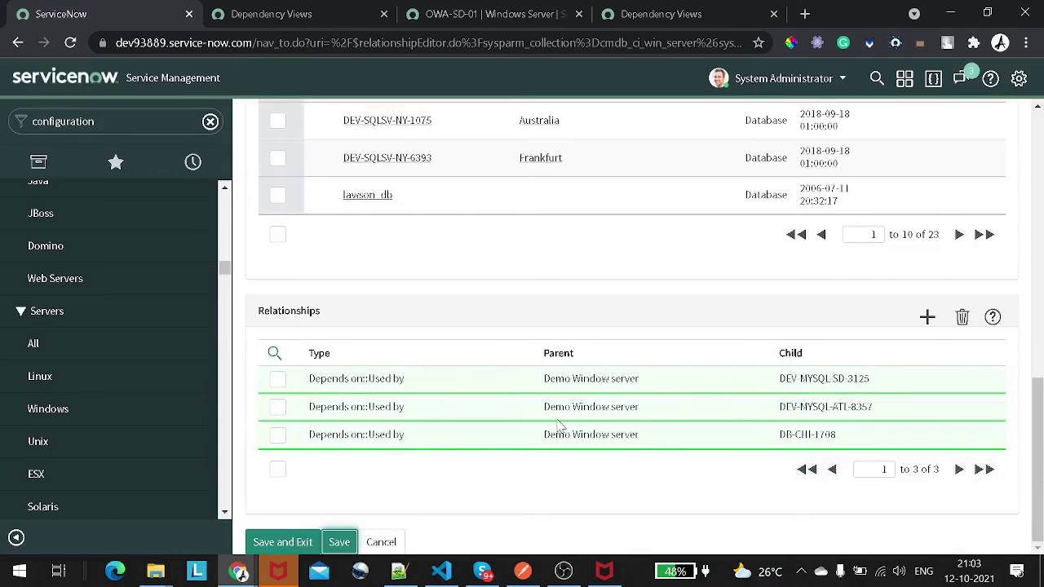
scroll(561, 425, "up", 10)
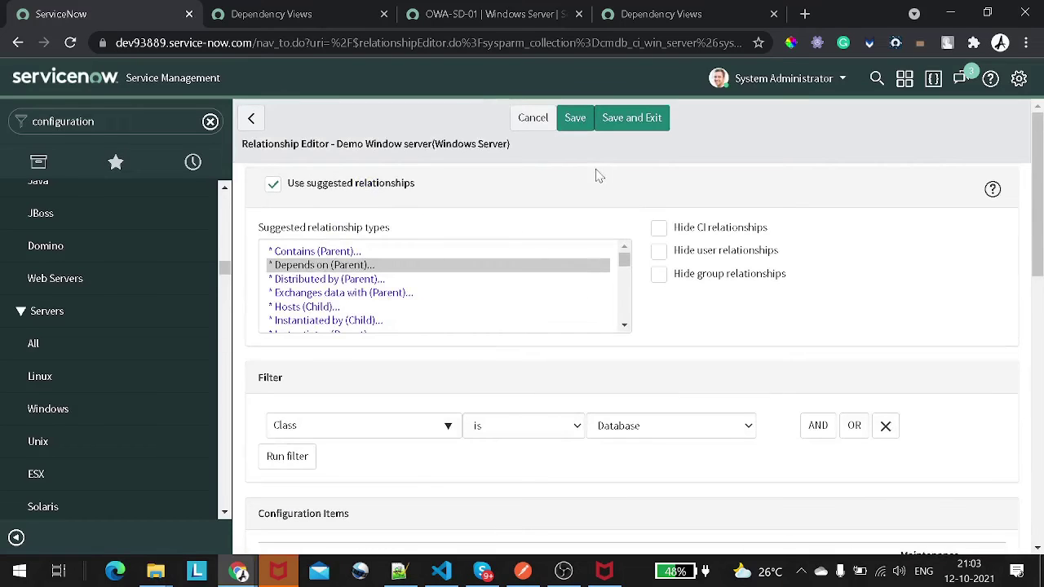
left_click(626, 119)
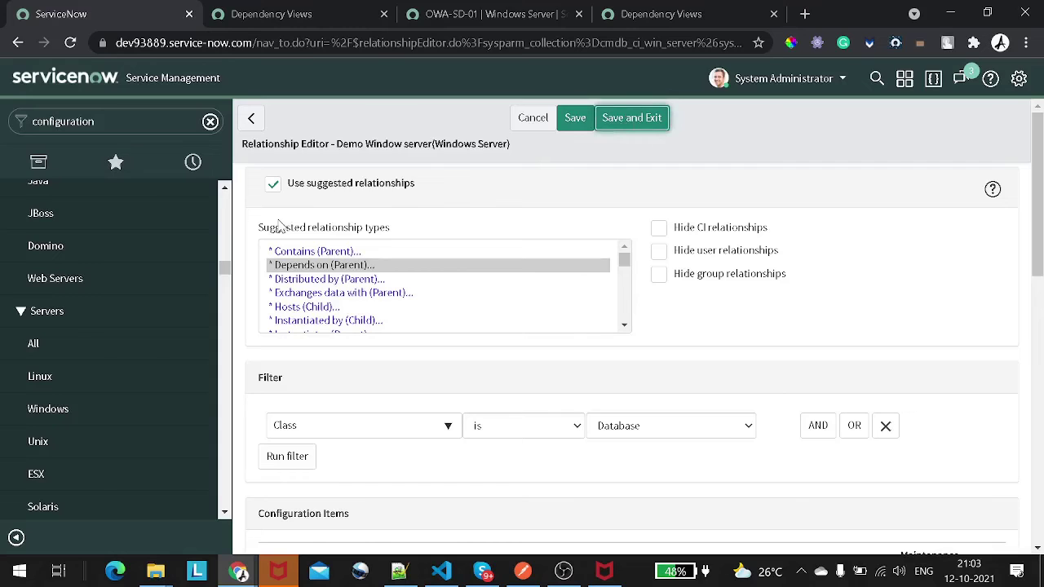
scroll(278, 225, "down", 8)
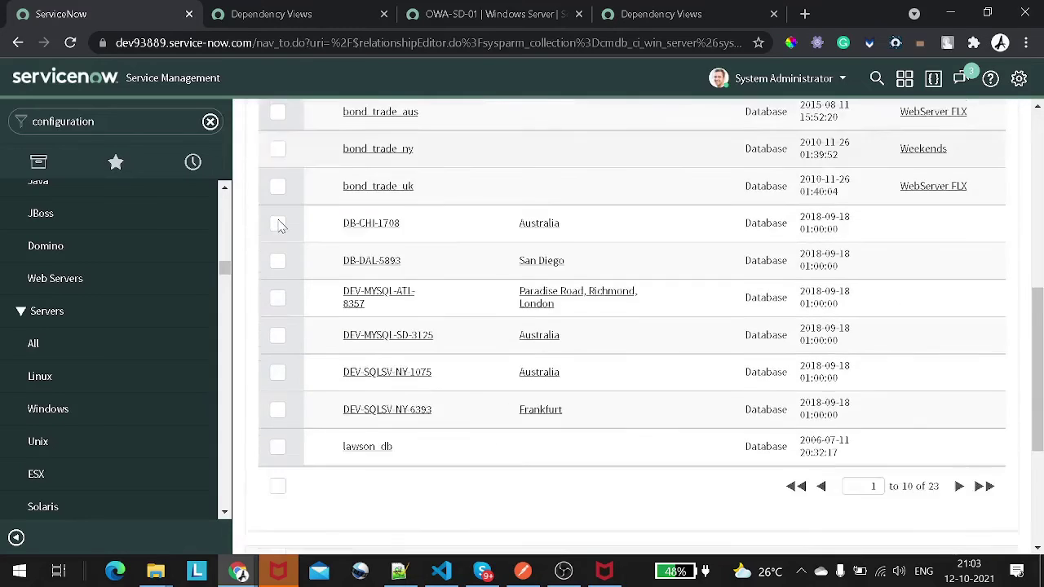
scroll(278, 224, "down", 2)
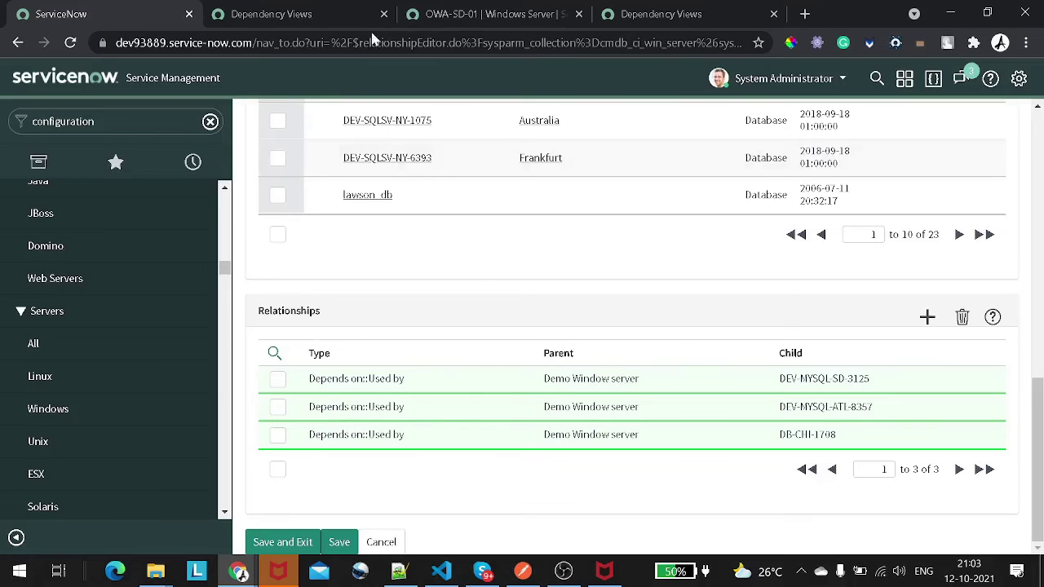
scroll(483, 290, "up", 10)
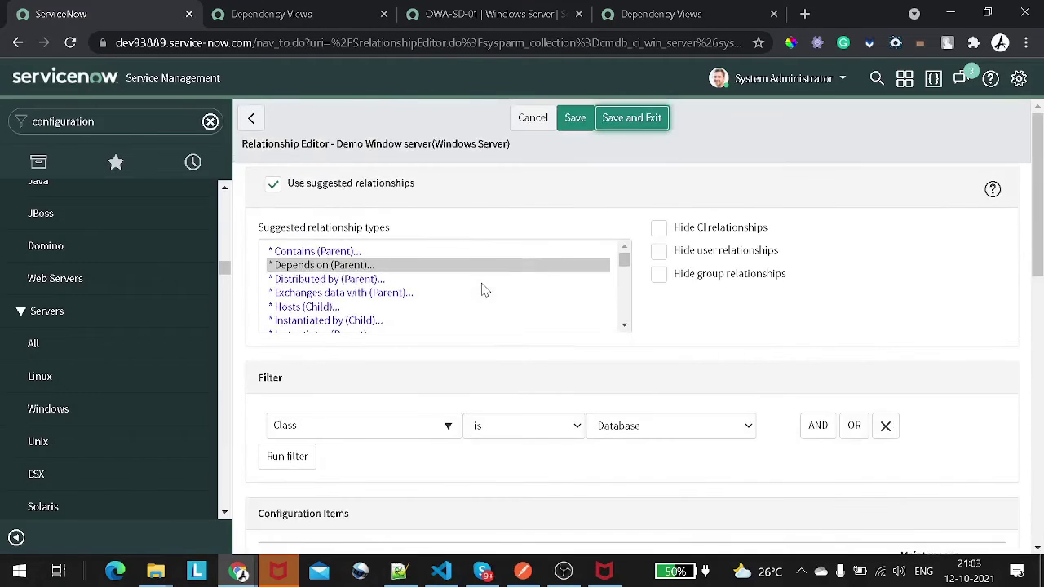
left_click(643, 121)
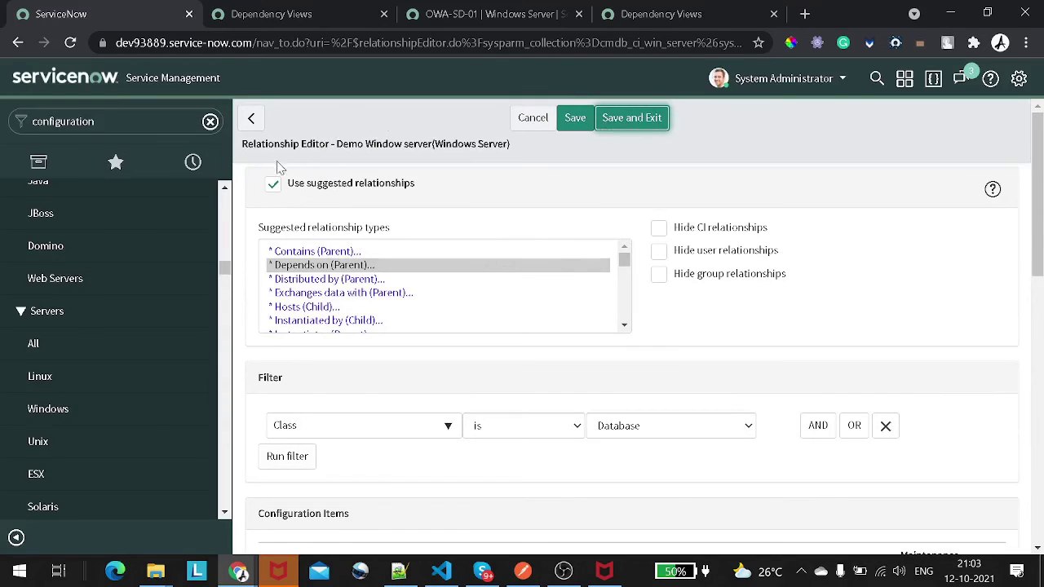
Open the Windows servers list in a separate browser tab and show the Related Items of the Demo Window server record.
scroll(108, 247, "down", 2)
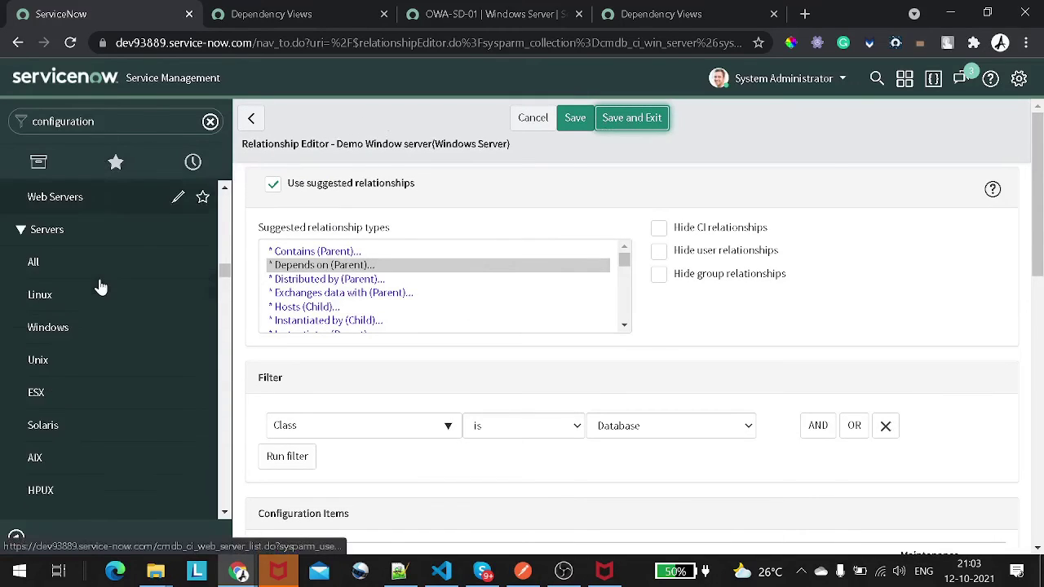
right_click(73, 246)
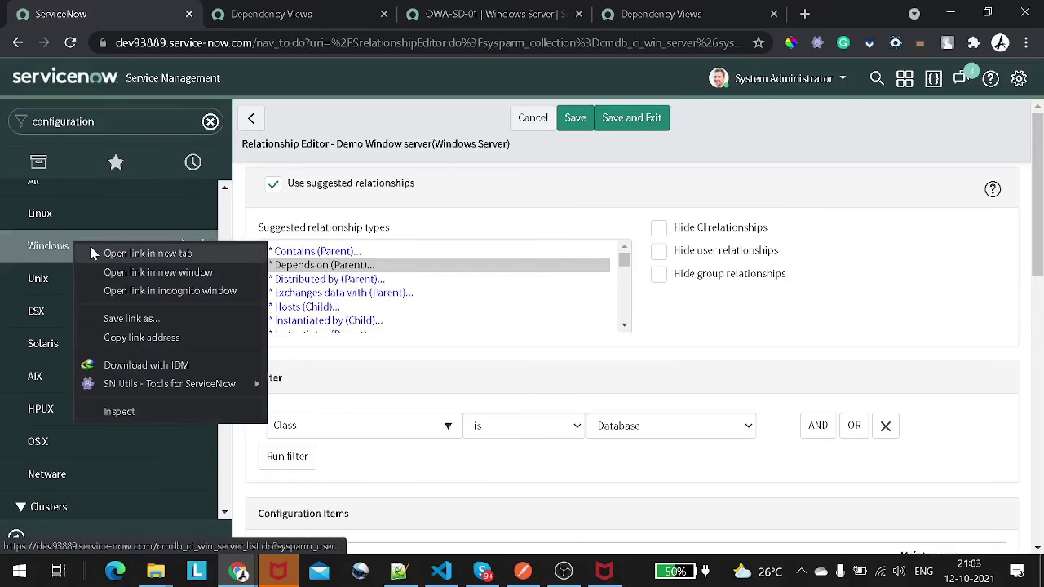
left_click(98, 250)
left_click(385, 14)
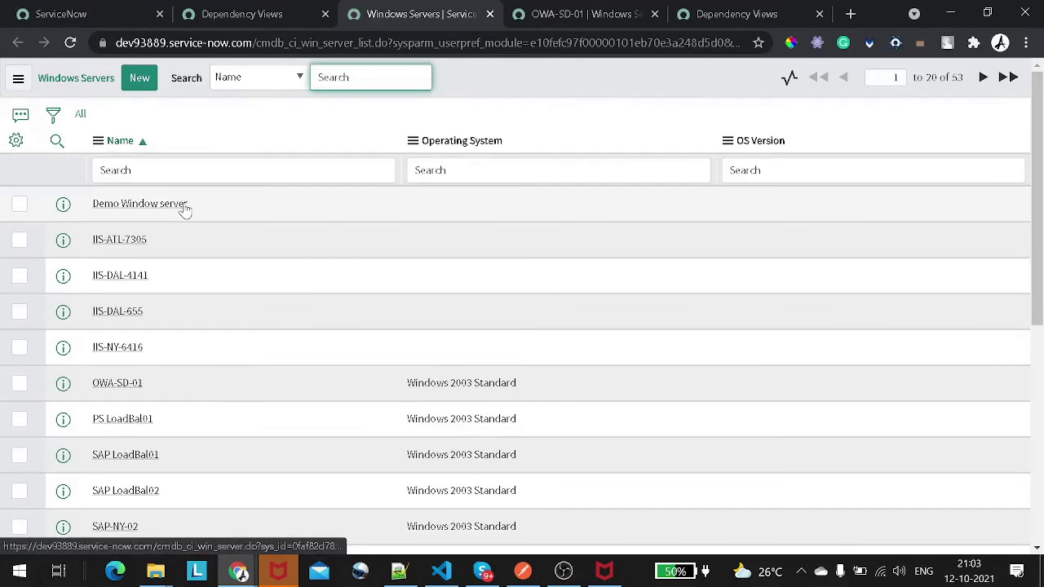
left_click(186, 205)
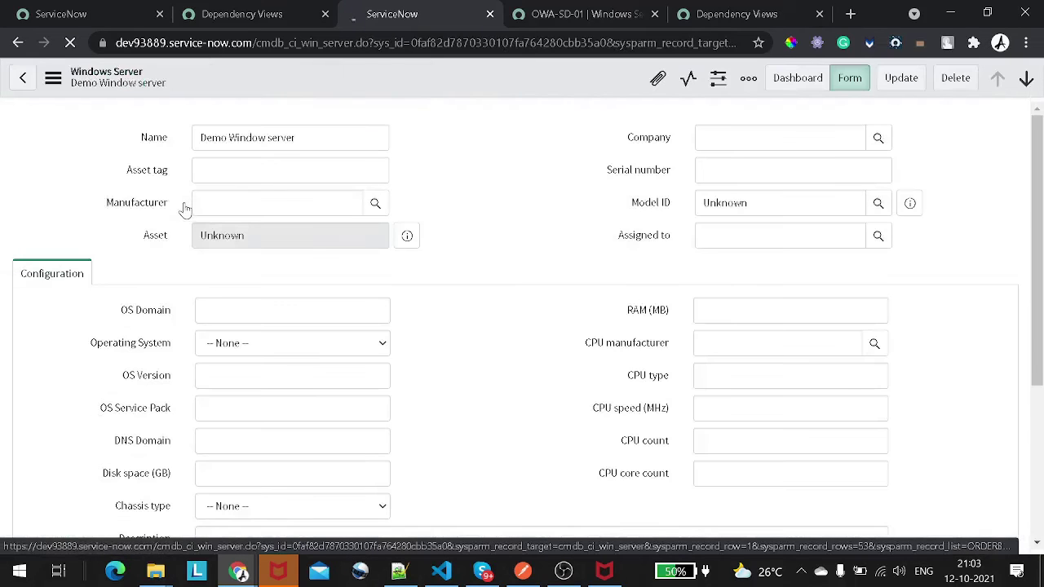
scroll(171, 210, "down", 4)
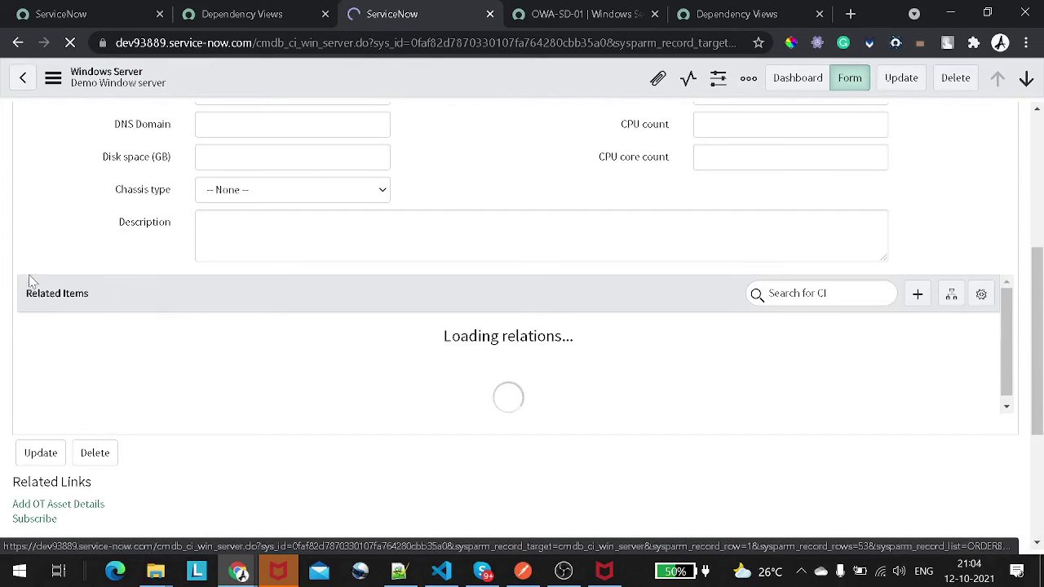
Check the Demo Window server's dependency map and its record's Related Items for the added database relationships.
left_click(251, 13)
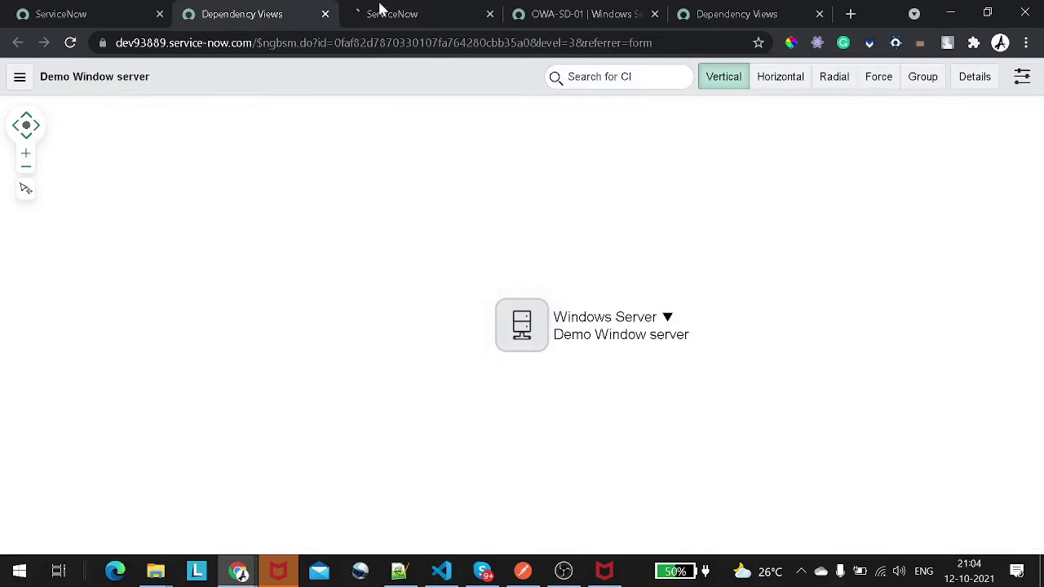
left_click(381, 12)
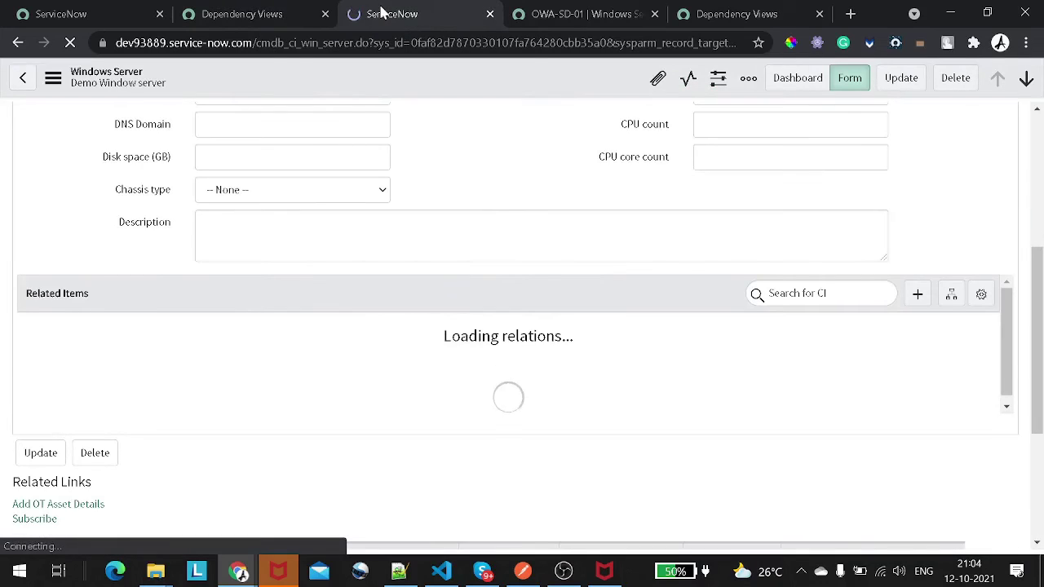
left_click(287, 20)
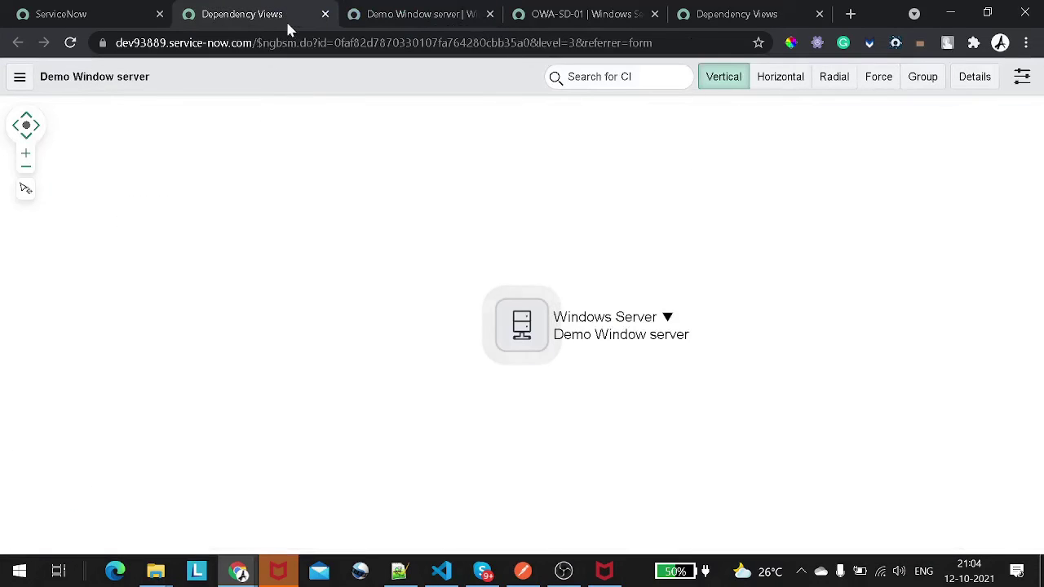
left_click(381, 14)
scroll(501, 148, "down", 2)
scroll(501, 149, "down", 3)
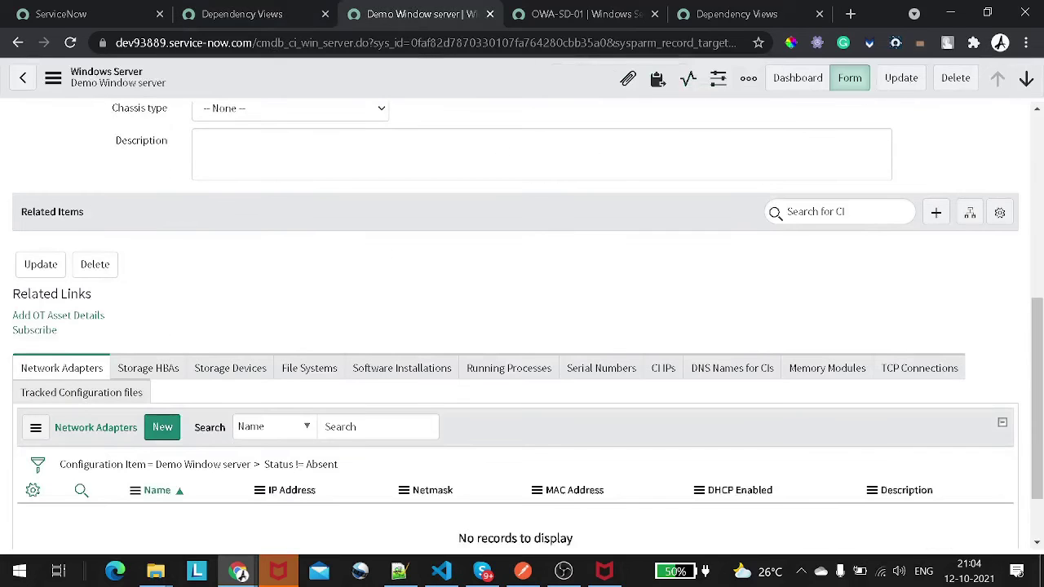
scroll(478, 103, "up", 2)
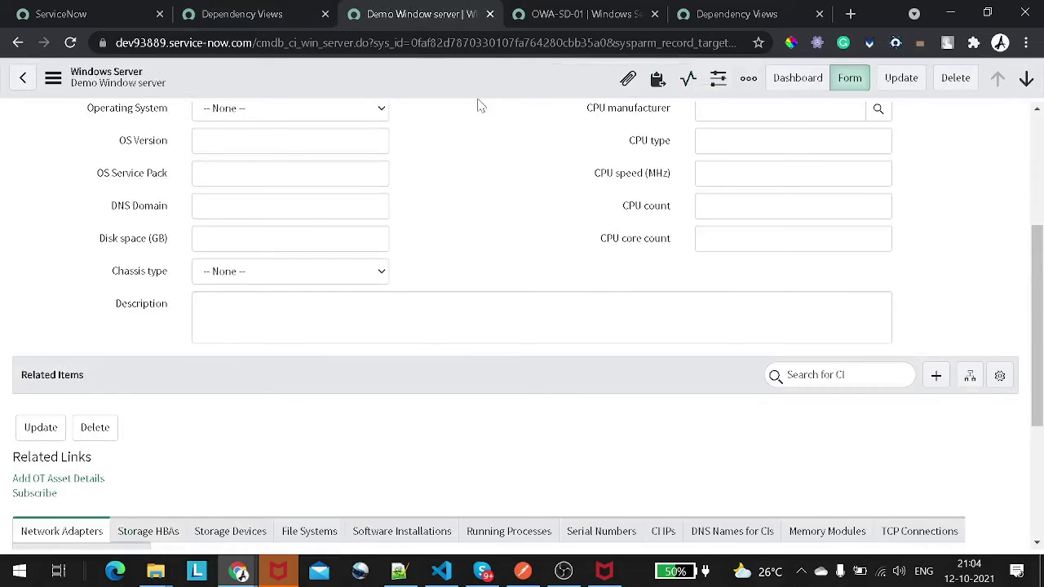
left_click(239, 9)
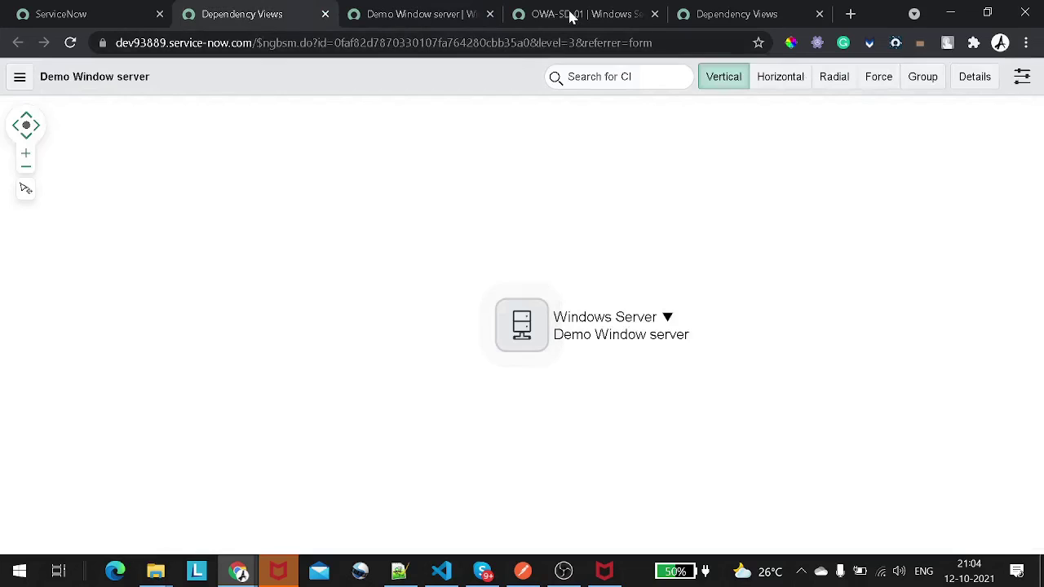
View the OWA-SD-01 record for comparison, and reload the Demo Window server form.
left_click(571, 17)
scroll(498, 135, "up", 2)
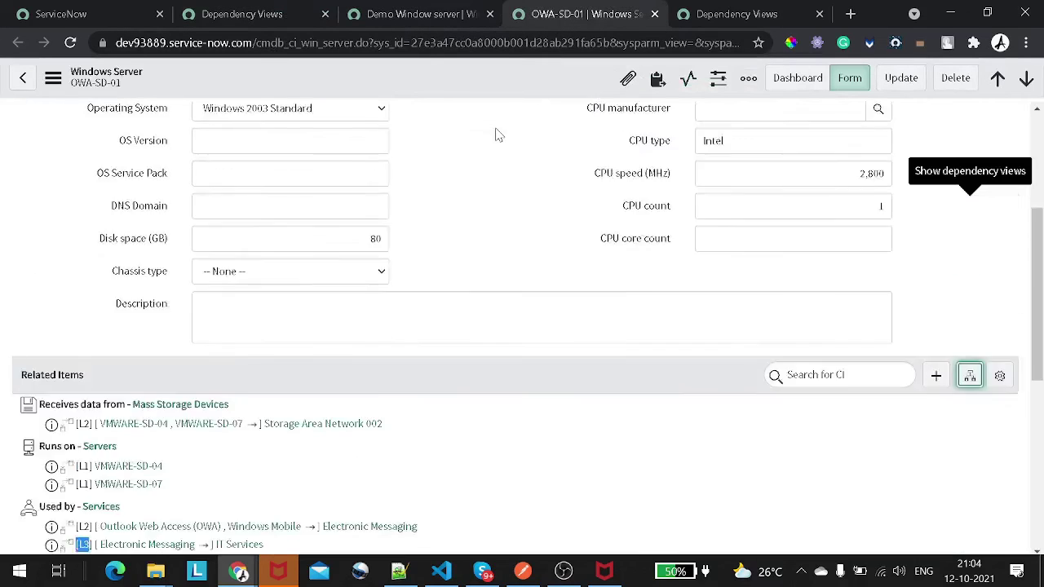
scroll(499, 134, "up", 3)
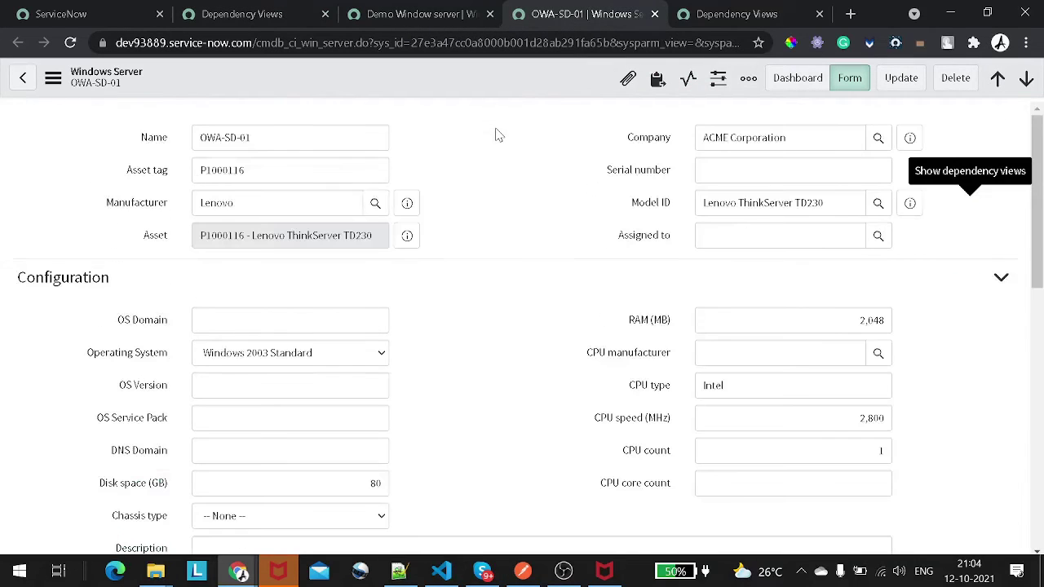
left_click(383, 22)
right_click(372, 70)
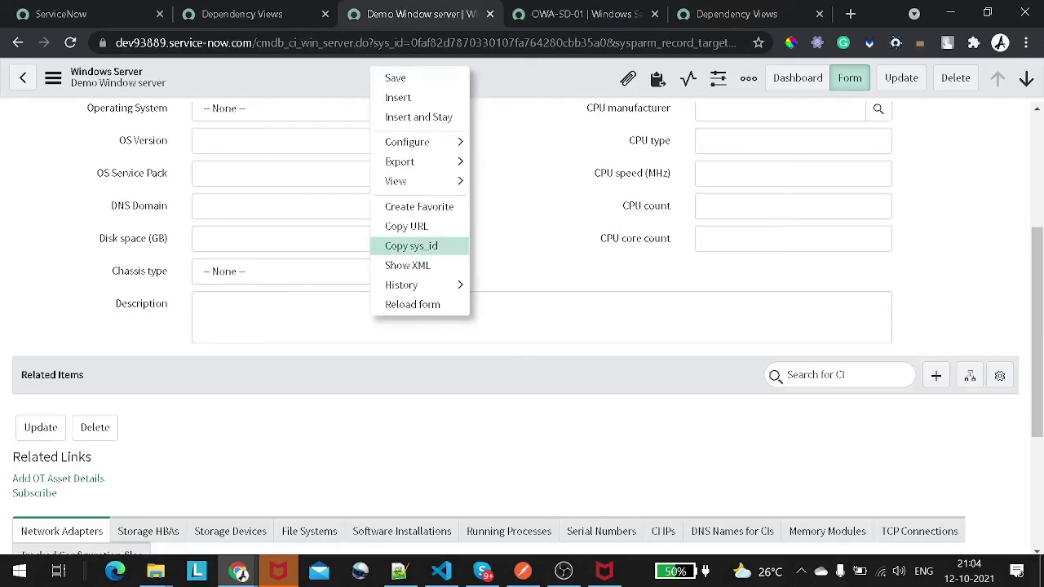
left_click(412, 304)
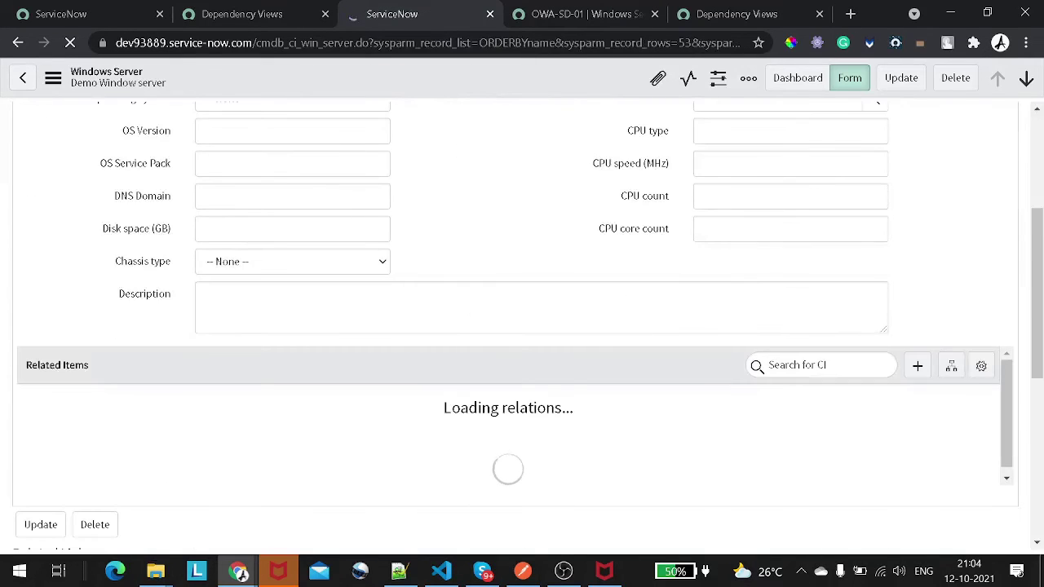
Return to the relationship editor for Demo Window server and retry saving and exiting with the listed relationships.
left_click(209, 18)
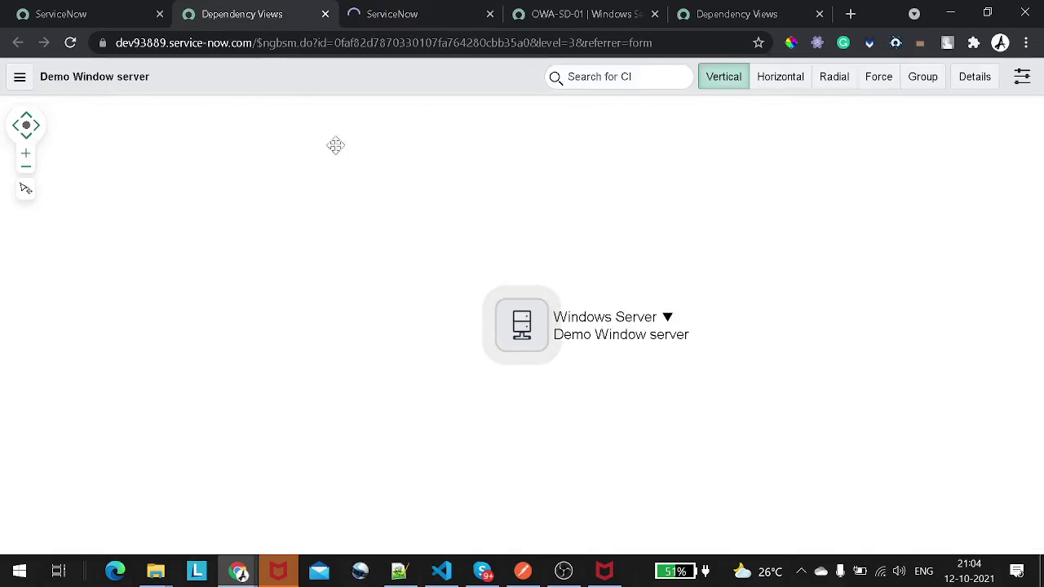
left_click(72, 14)
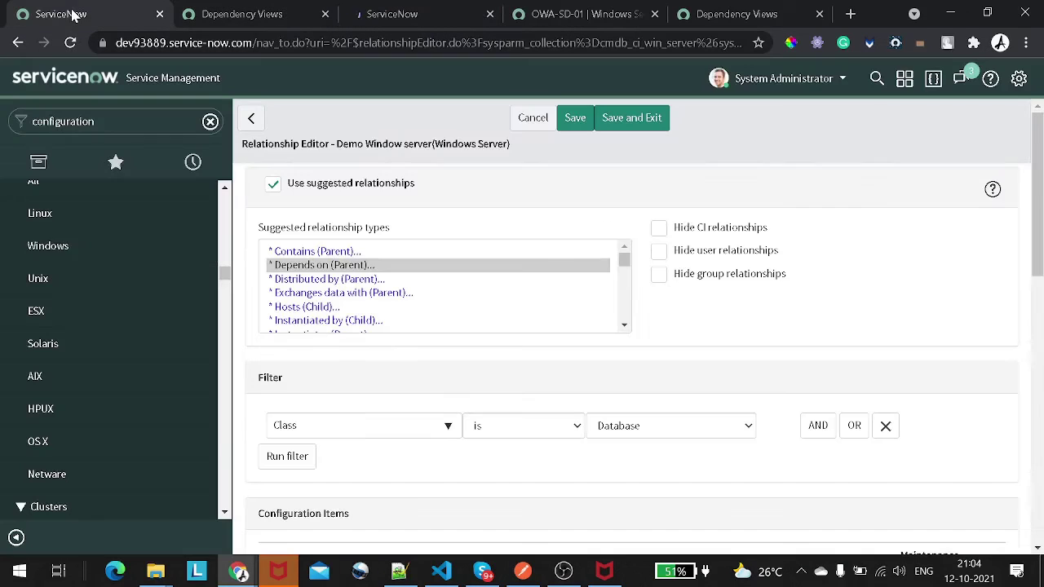
left_click(641, 130)
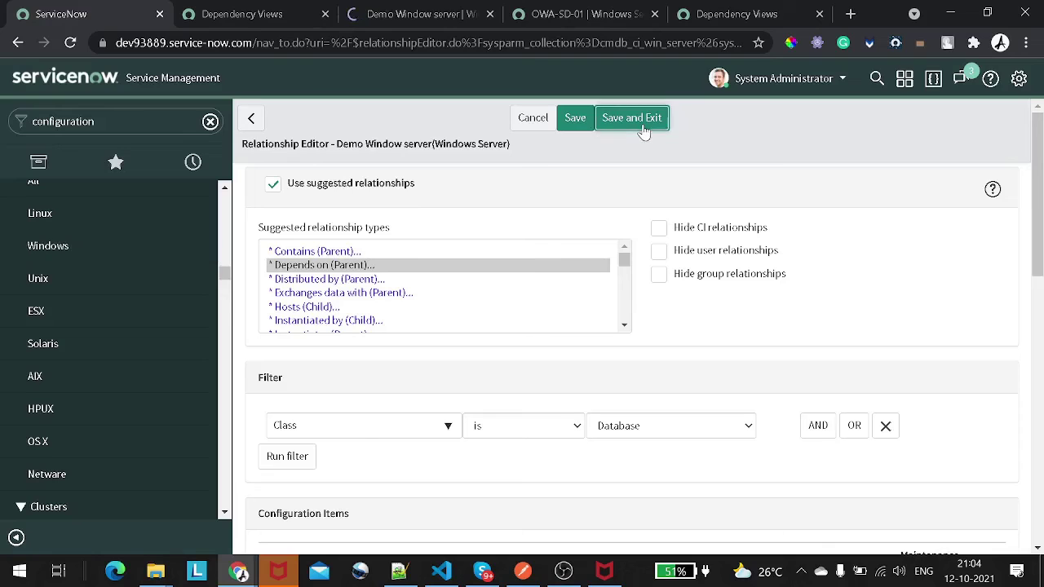
scroll(529, 144, "down", 9)
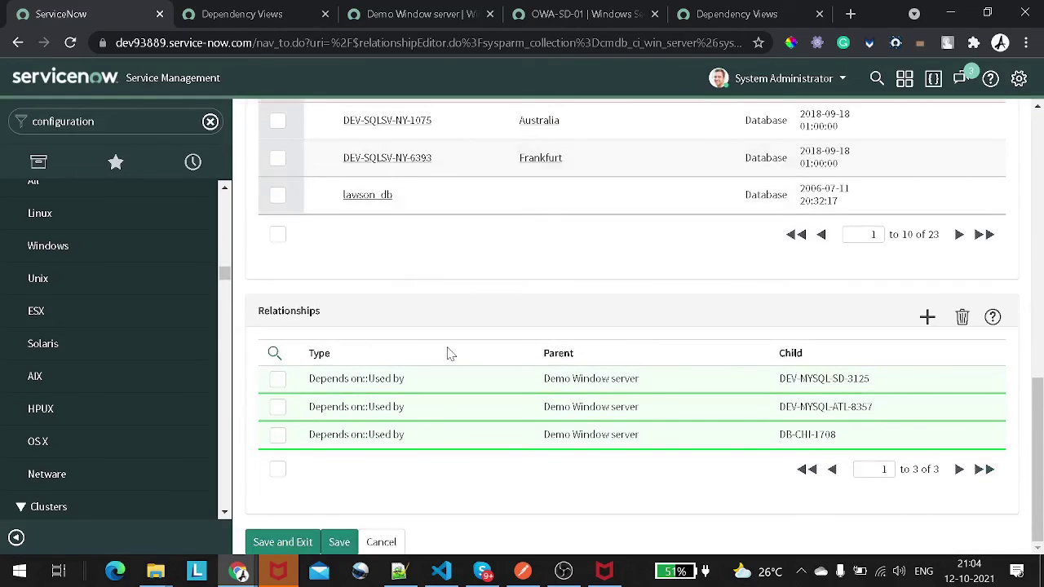
left_click(258, 542)
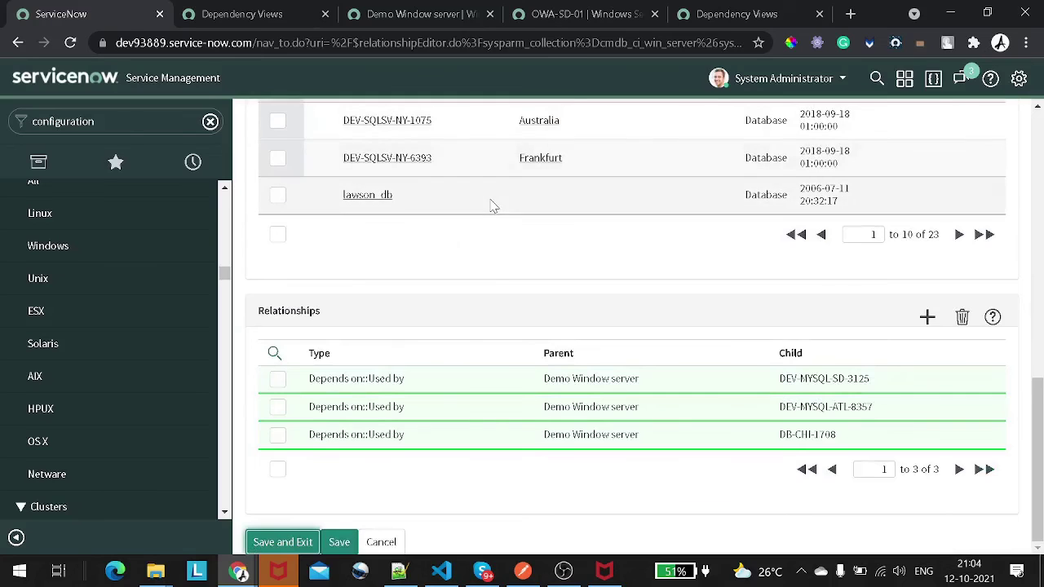
scroll(489, 204, "up", 4)
scroll(489, 204, "down", 4)
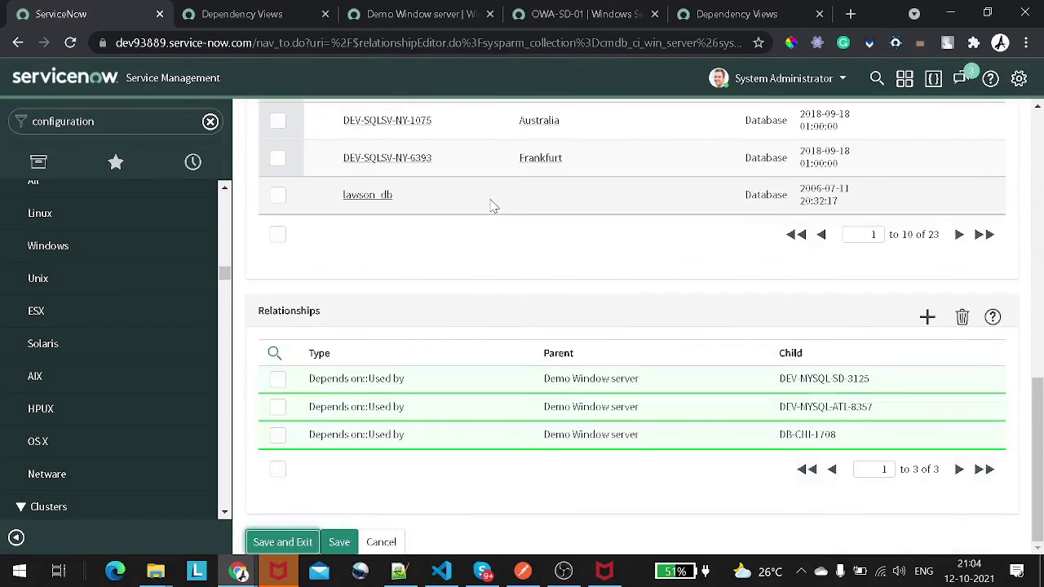
Select the three listed database relationships and try again to save and exit the Demo Window server relationship editor.
left_click(277, 378)
left_click(277, 406)
left_click(278, 434)
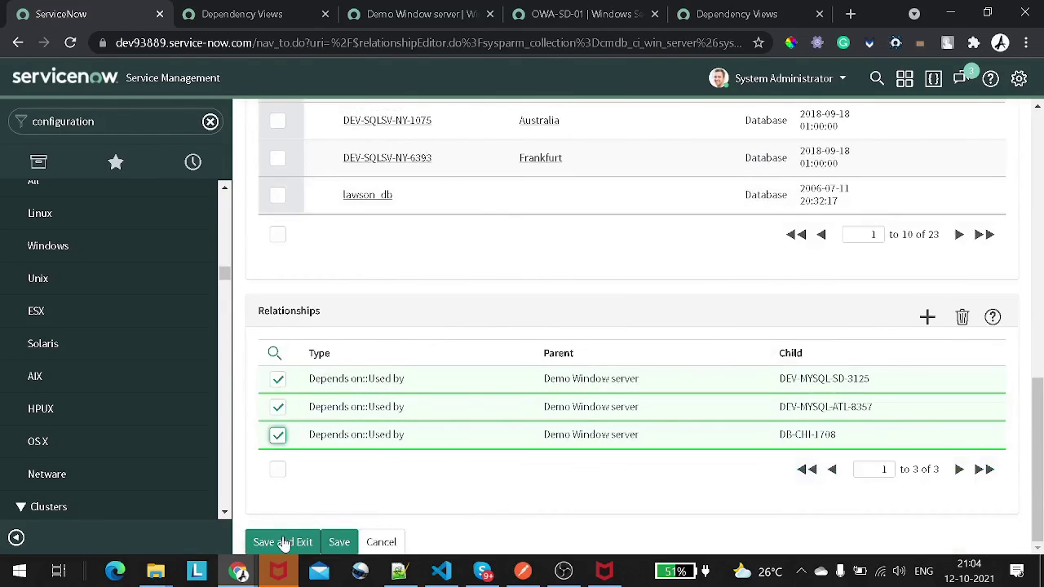
left_click(285, 544)
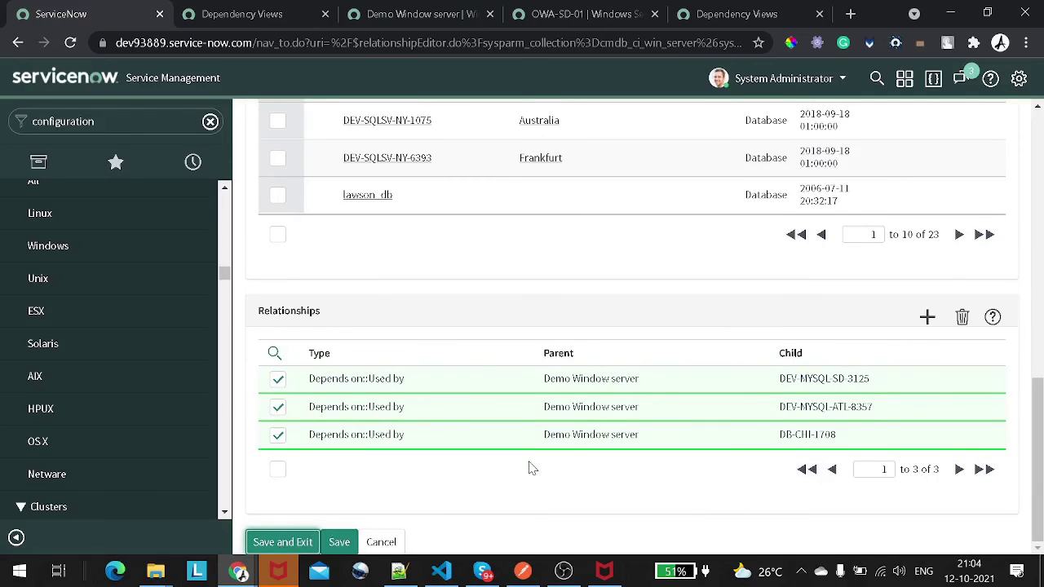
scroll(532, 468, "up", 10)
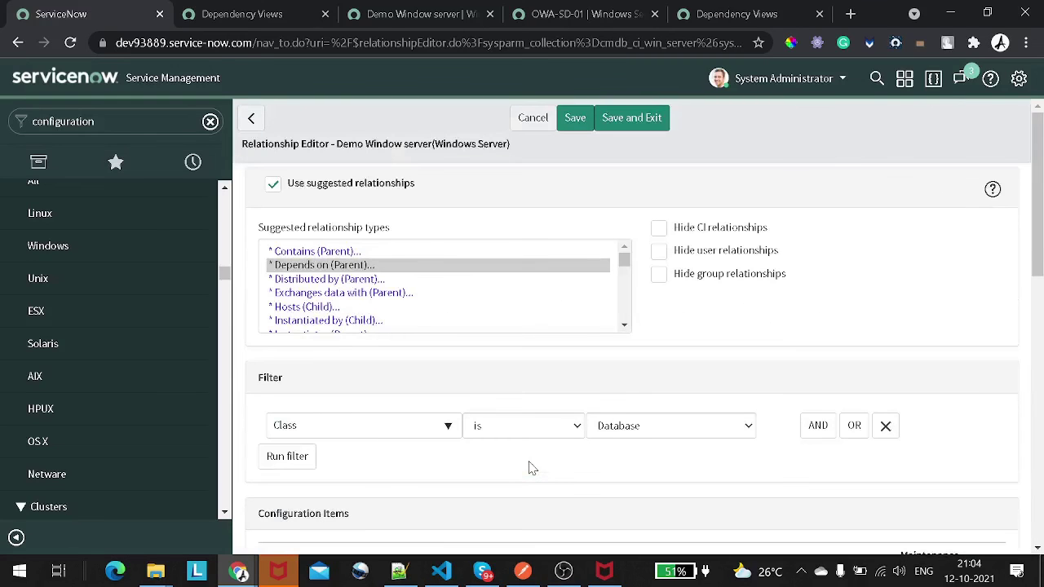
left_click(616, 126)
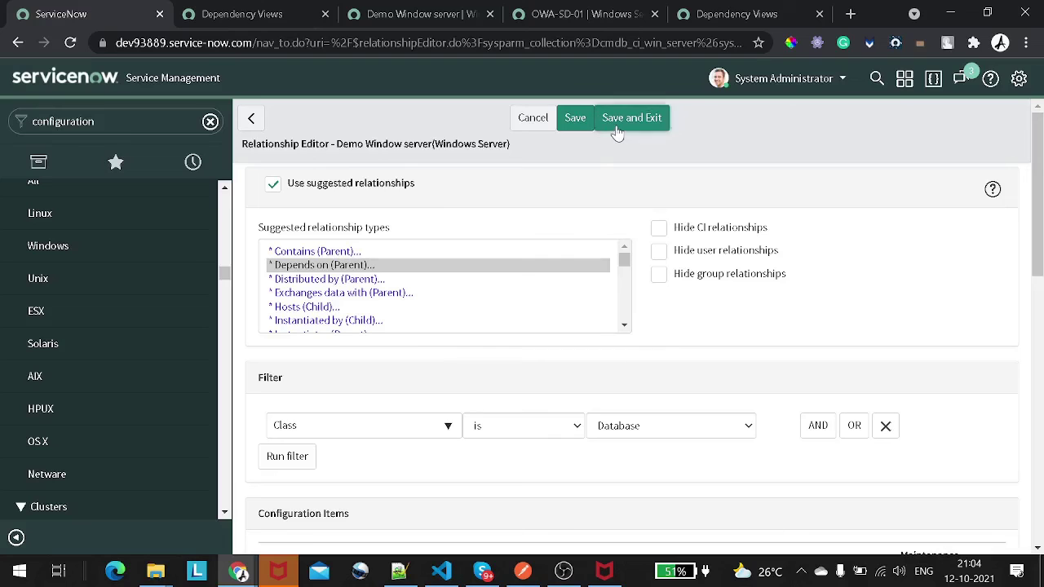
Return to the Demo Window server record in its own browser tab and open the relationship editor from its Related Items.
left_click(624, 21)
left_click(718, 12)
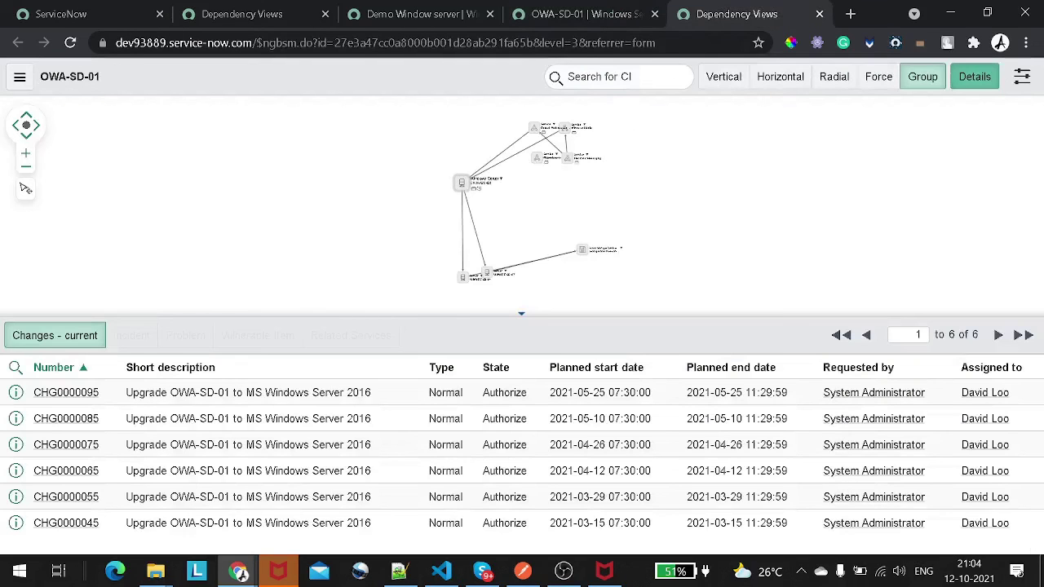
left_click(435, 19)
scroll(457, 261, "down", 6)
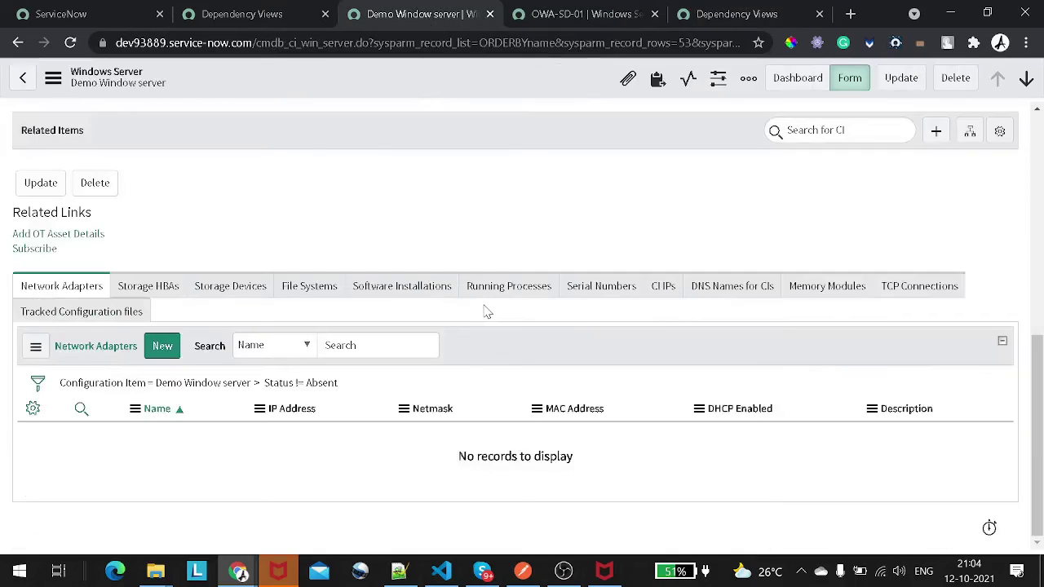
scroll(652, 322, "up", 2)
left_click(936, 296)
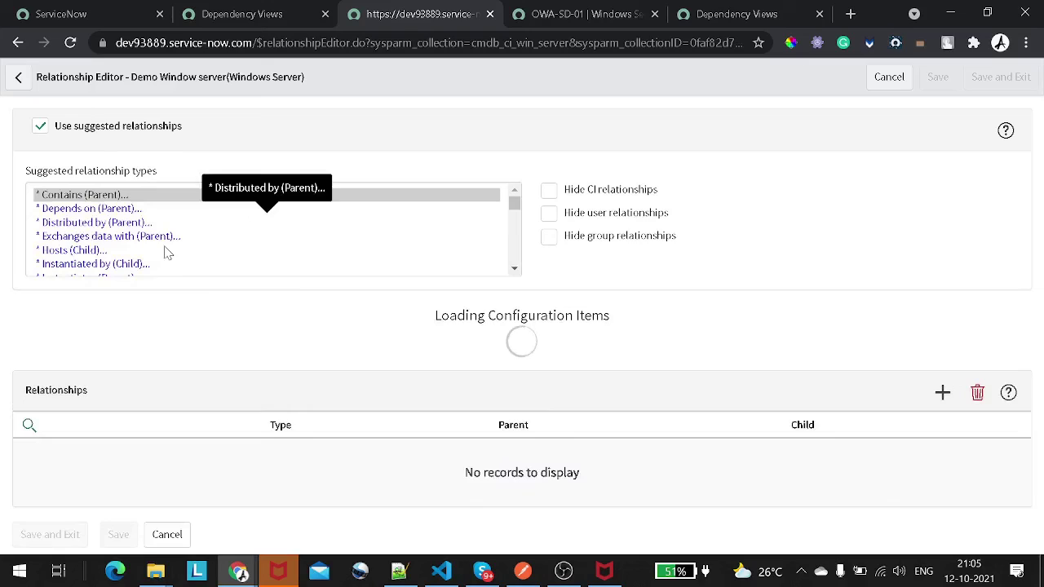
Choose the suggested relationship type Depends on (Parent) and run the configuration item filter with its default conditions.
left_click(100, 209)
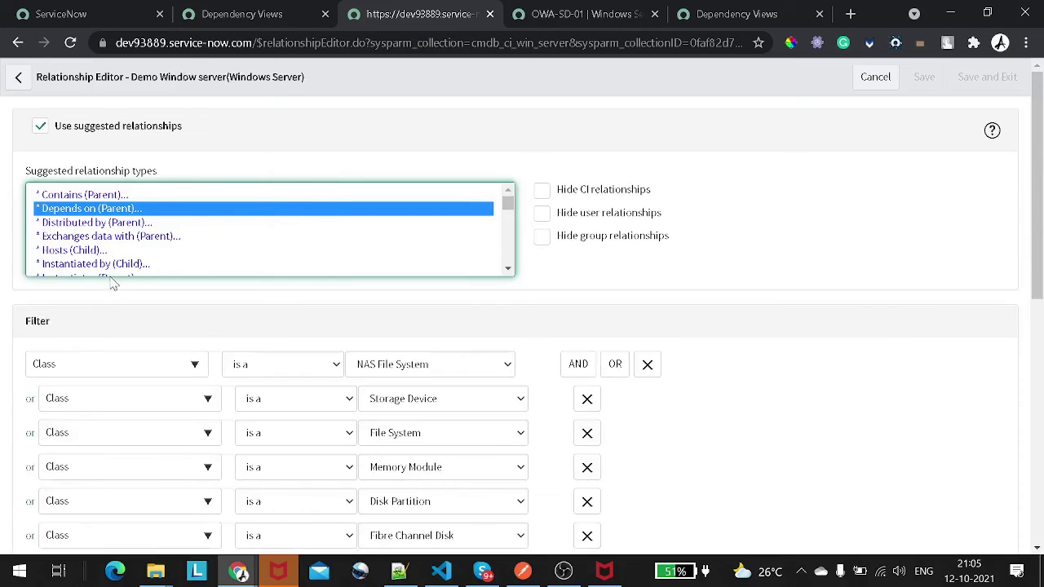
scroll(114, 283, "down", 5)
left_click(72, 320)
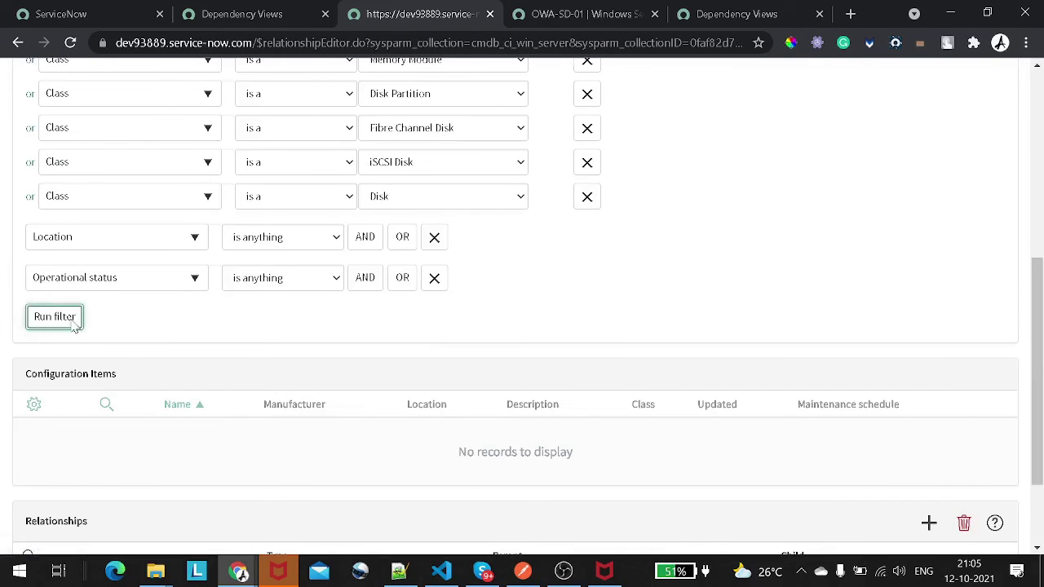
Select the computers *ANNIE-IBM, *ASSET-IBM and *BUD-IBM and add them as Depends on relationships of Demo Window server.
scroll(541, 354, "down", 3)
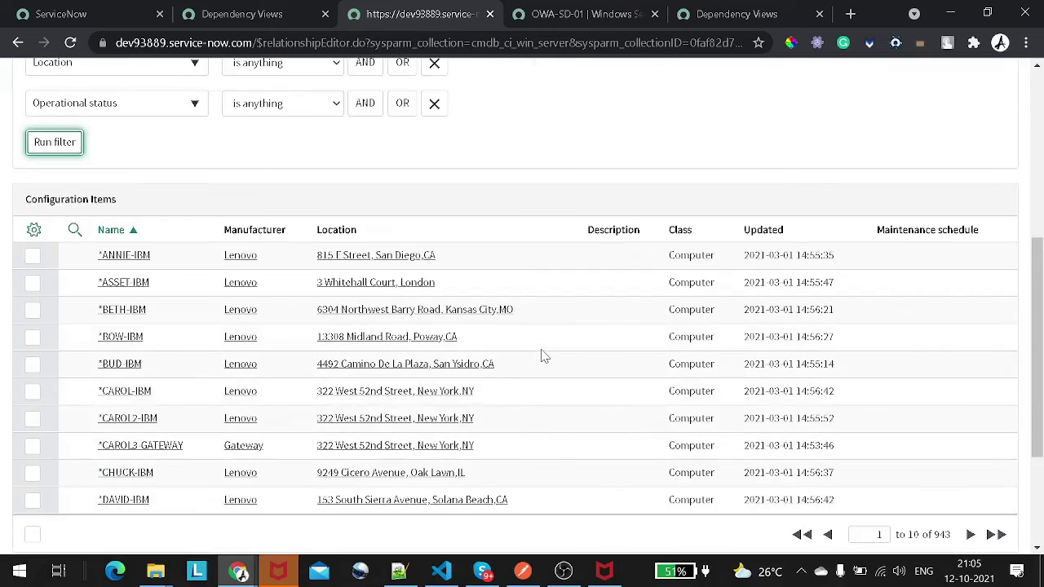
left_click(32, 255)
left_click(32, 282)
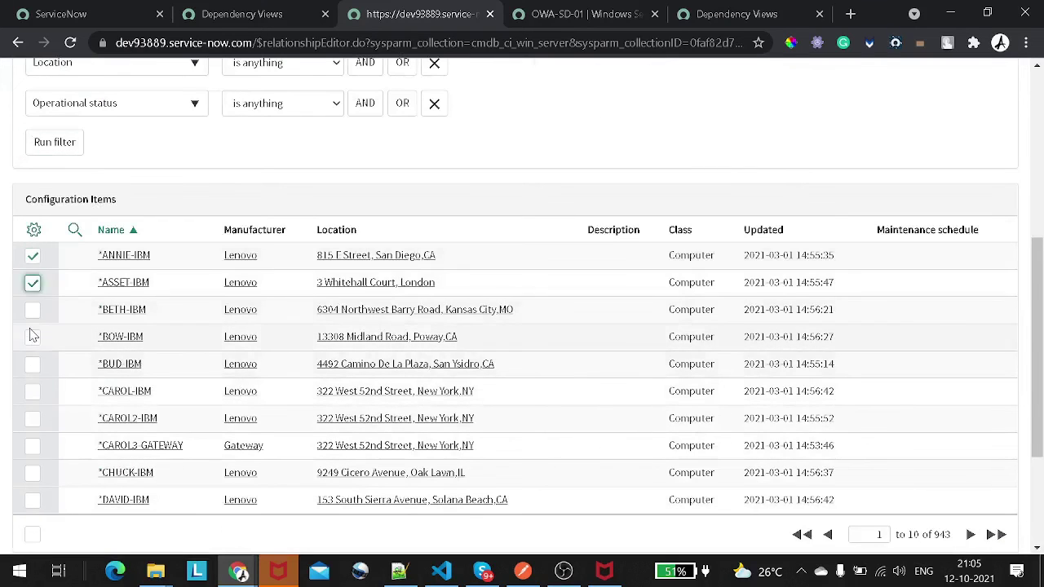
left_click(33, 363)
scroll(76, 373, "down", 2)
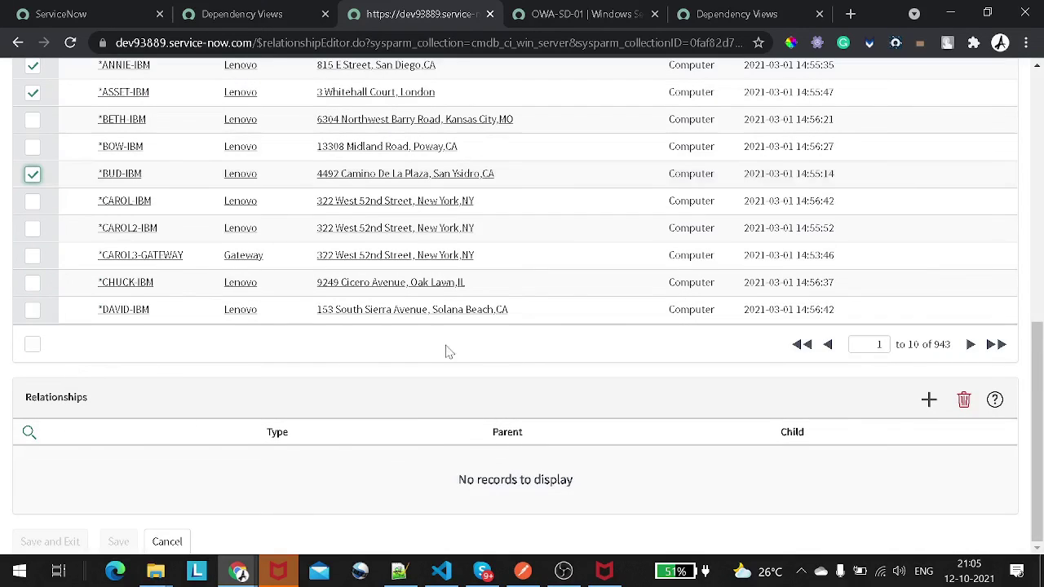
left_click(928, 399)
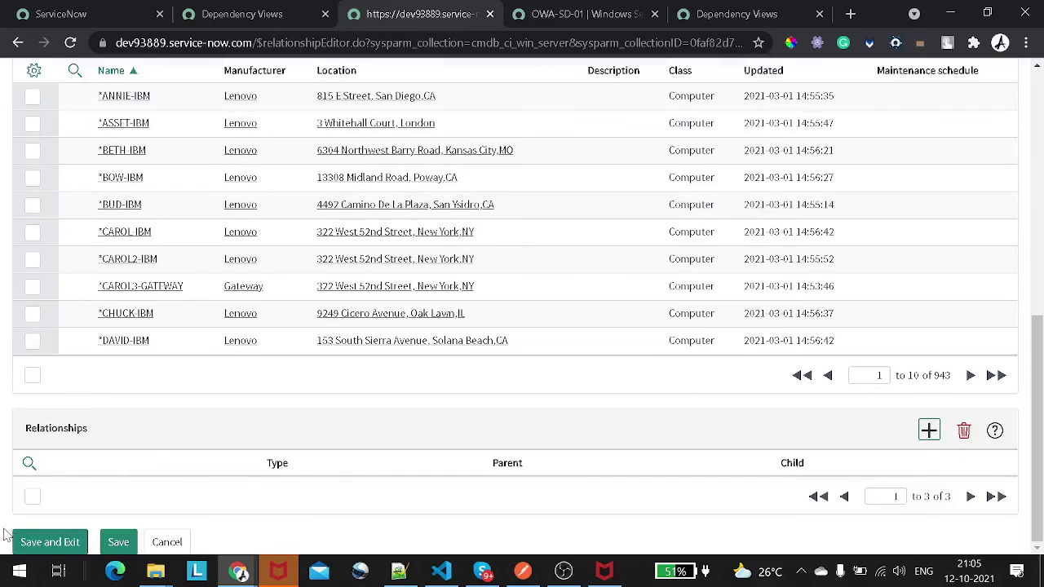
Save the new relationships, exit the relationship editor and accept the change to the CMDB data.
left_click(45, 541)
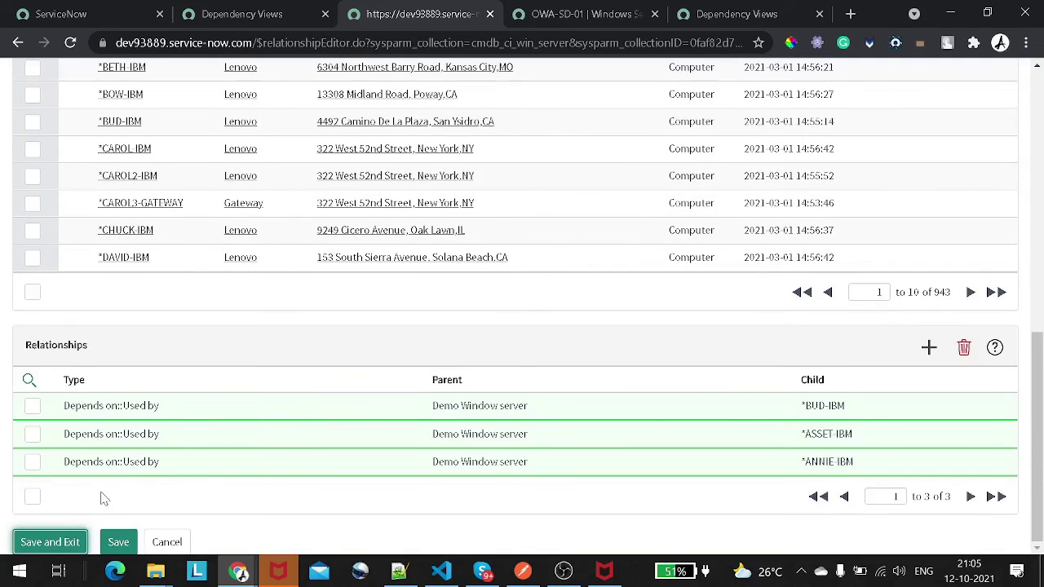
left_click(77, 535)
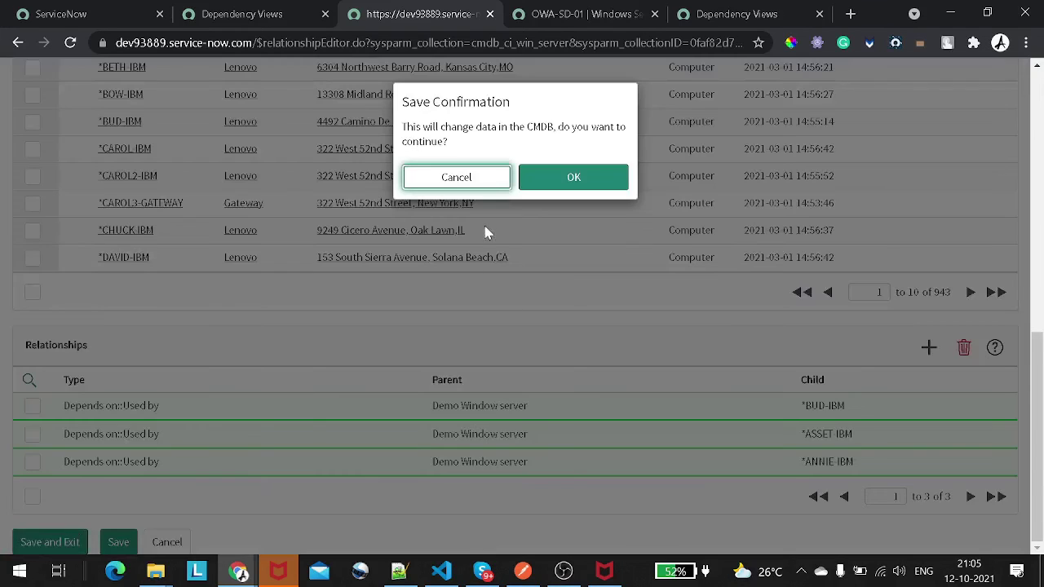
left_click(572, 177)
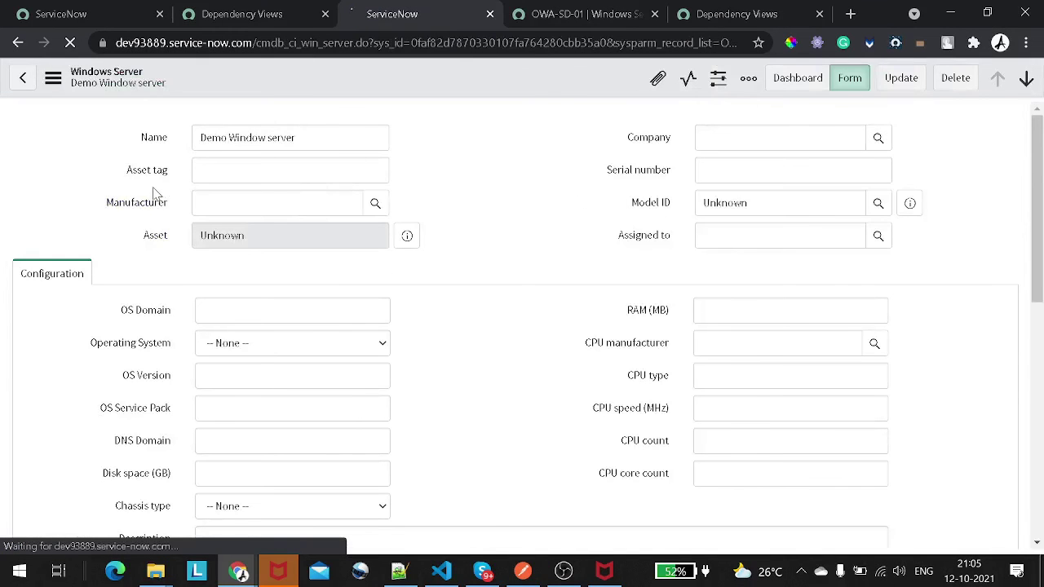
Check the Depends on relationships listed under Related Items on the Demo Window server record.
scroll(155, 193, "down", 4)
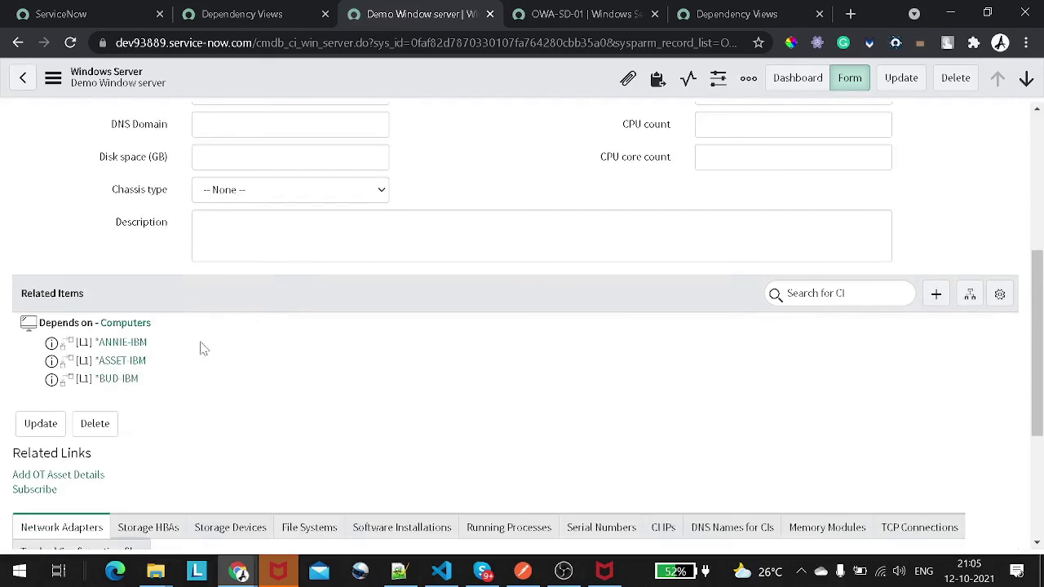
left_click_drag(50, 323, 157, 329)
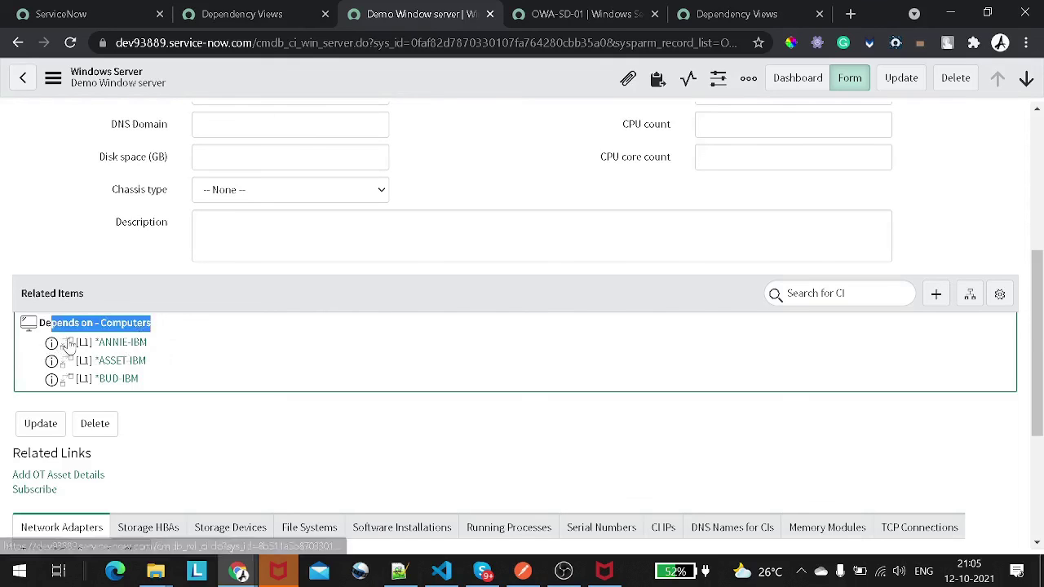
left_click_drag(73, 343, 156, 377)
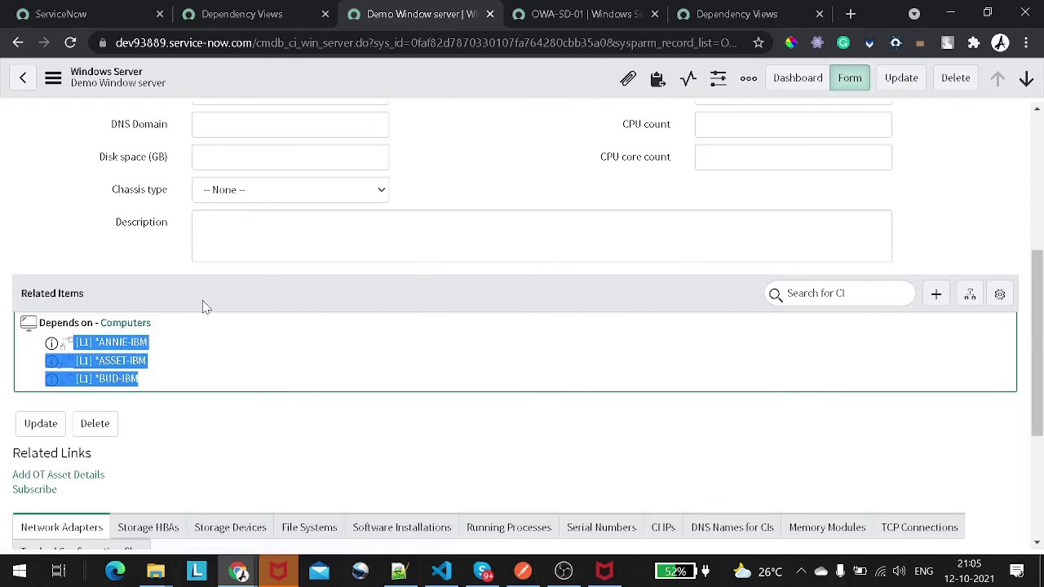
Open the Demo Window server's dependency view and compare the Horizontal, Radial, Force and Group layouts.
left_click(974, 295)
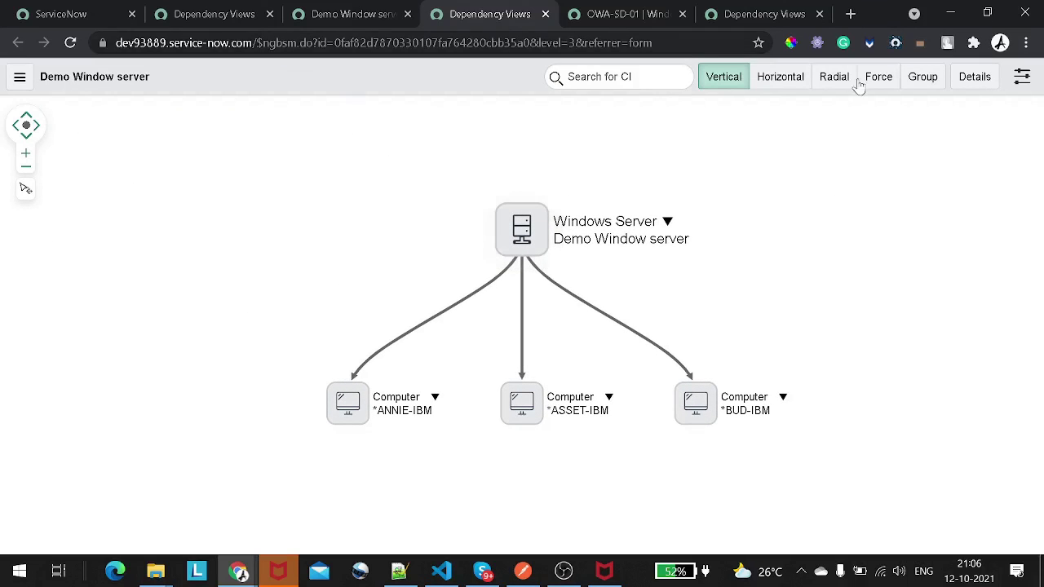
left_click(788, 77)
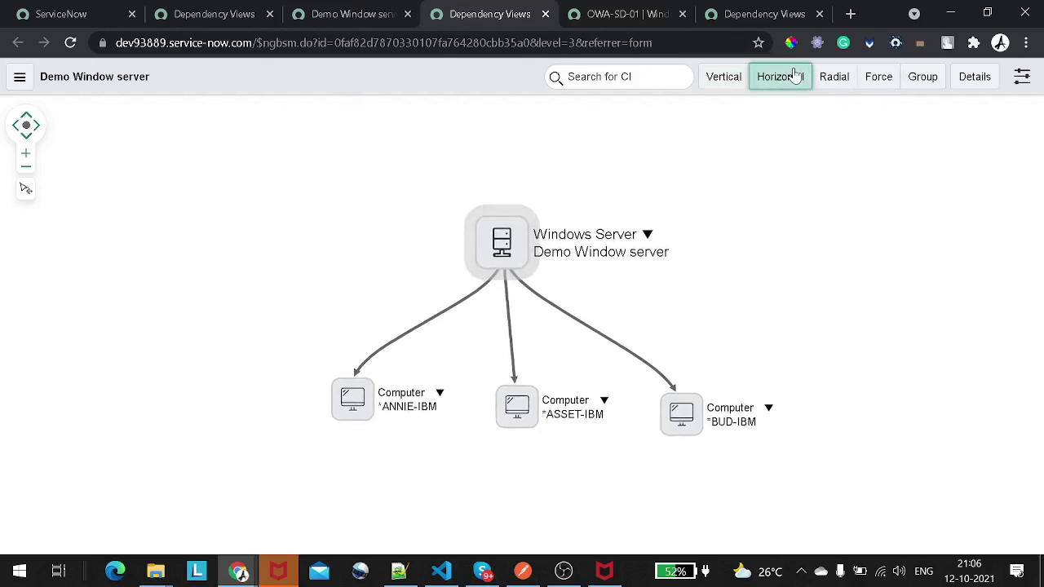
left_click(833, 85)
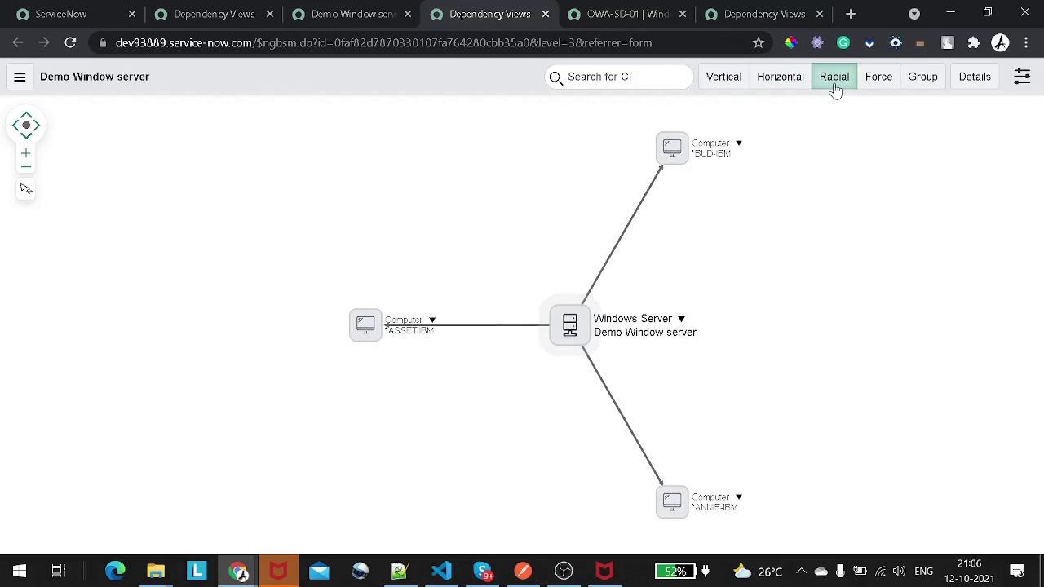
left_click(875, 80)
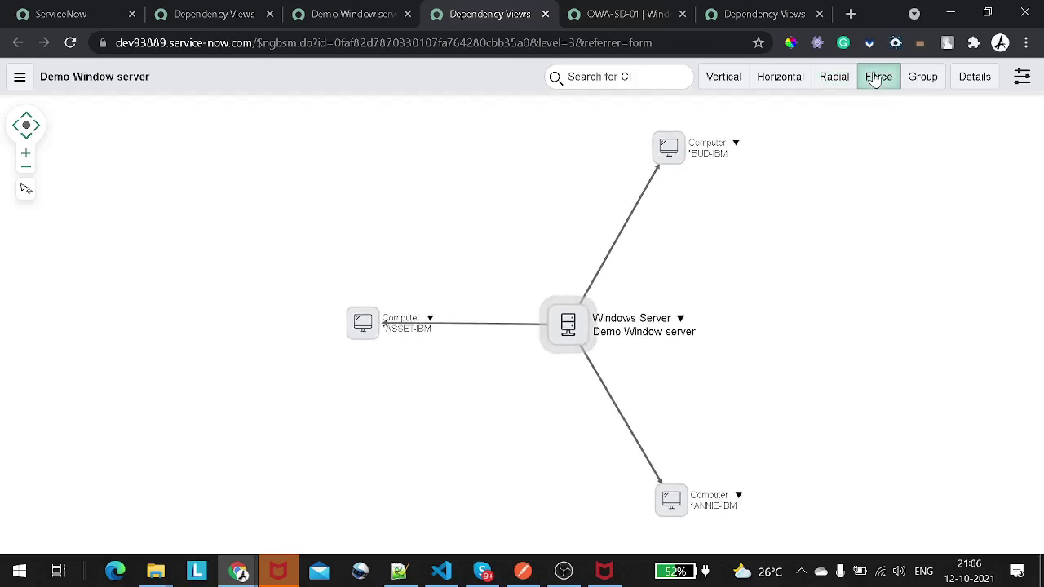
left_click(943, 82)
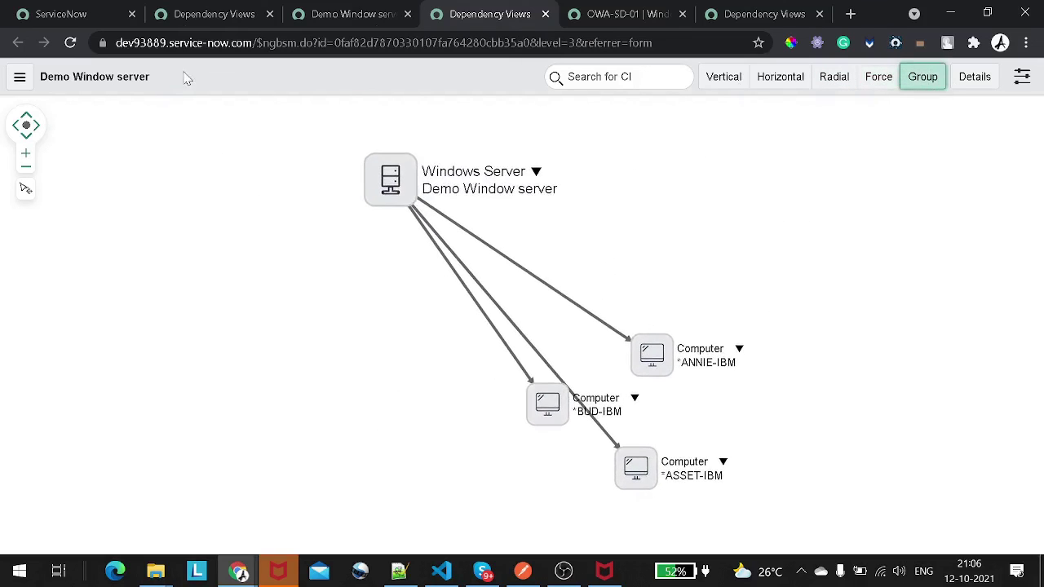
Rearrange the Group layout map so Demo Window server sits above the spread-out *BUD-IBM, *ASSET-IBM and *ANNIE-IBM computers.
left_click_drag(218, 111, 84, 118)
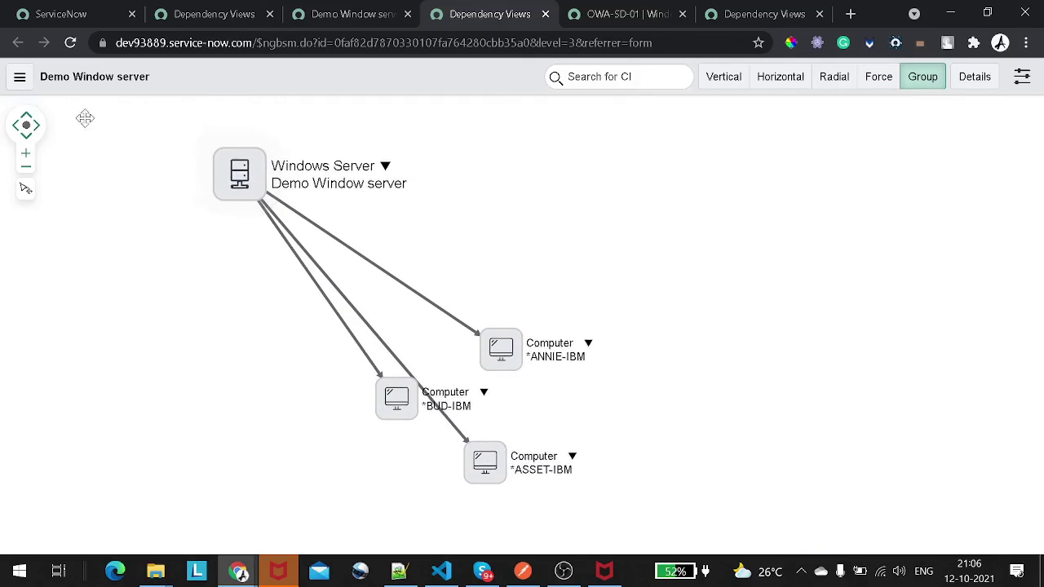
left_click_drag(379, 203, 557, 181)
left_click_drag(551, 367, 755, 358)
left_click_drag(461, 411, 227, 360)
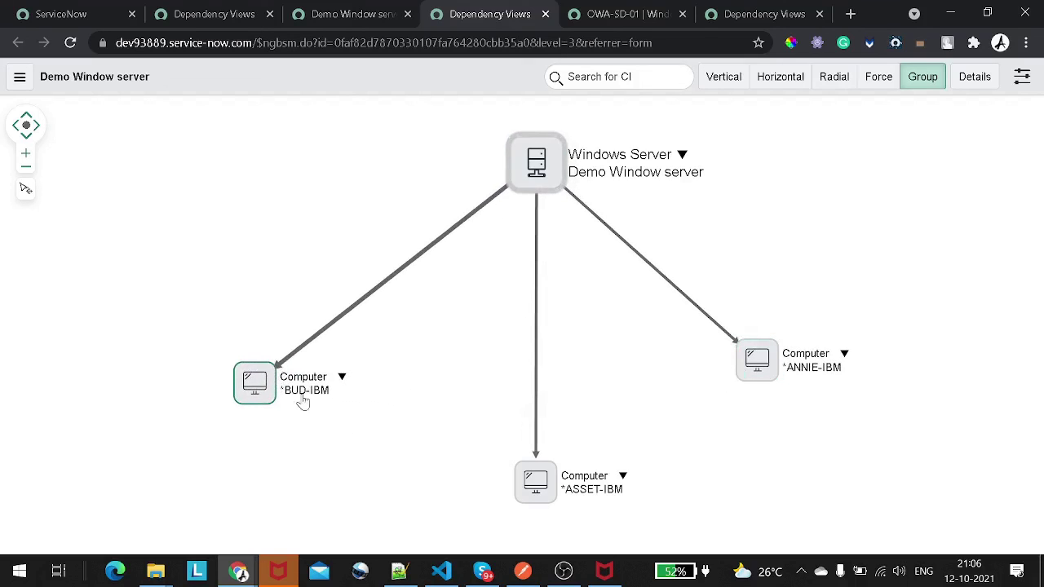
left_click_drag(550, 498, 546, 460)
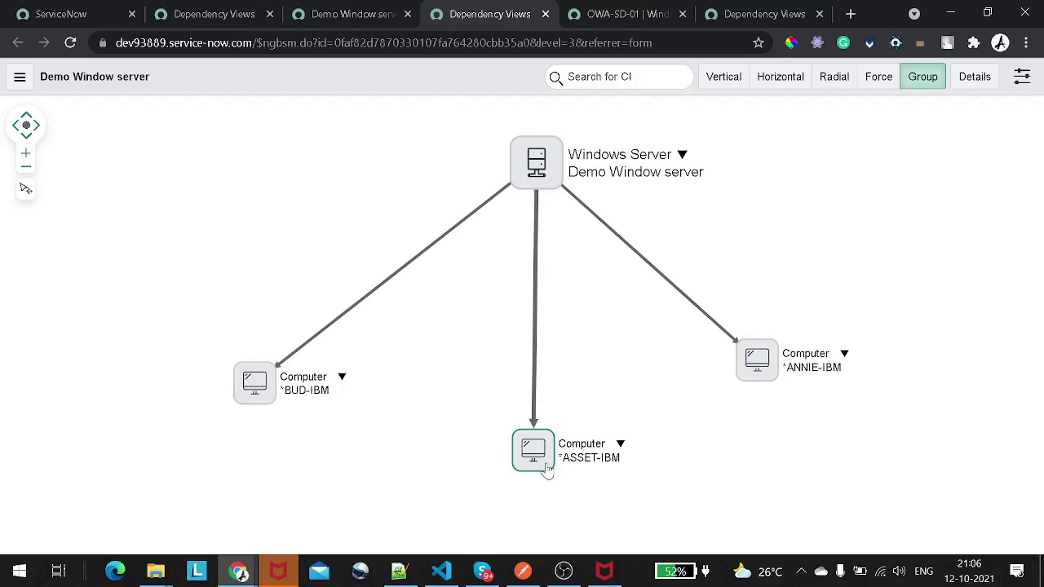
left_click_drag(766, 367, 809, 409)
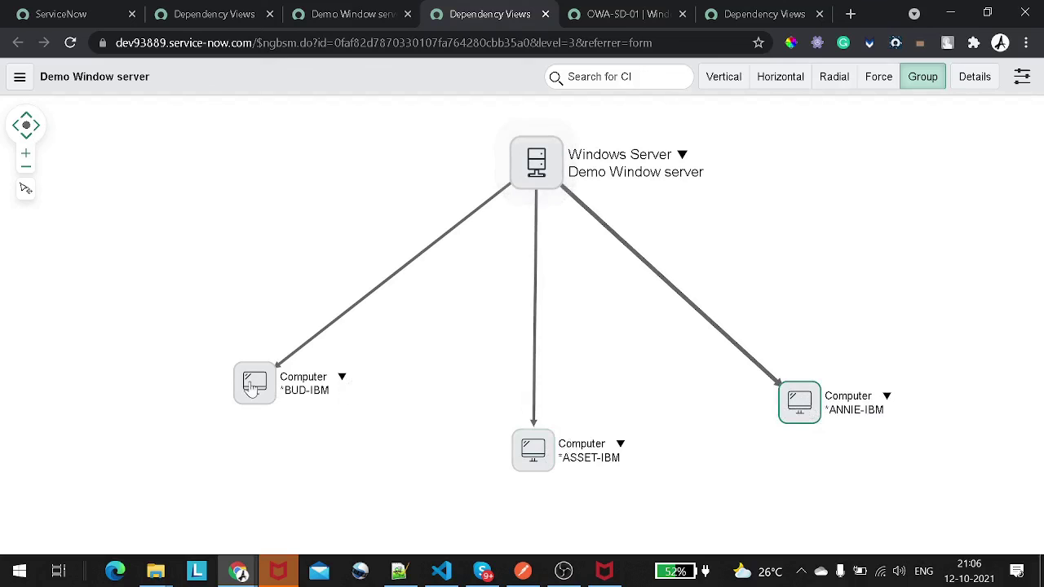
left_click_drag(255, 387, 236, 416)
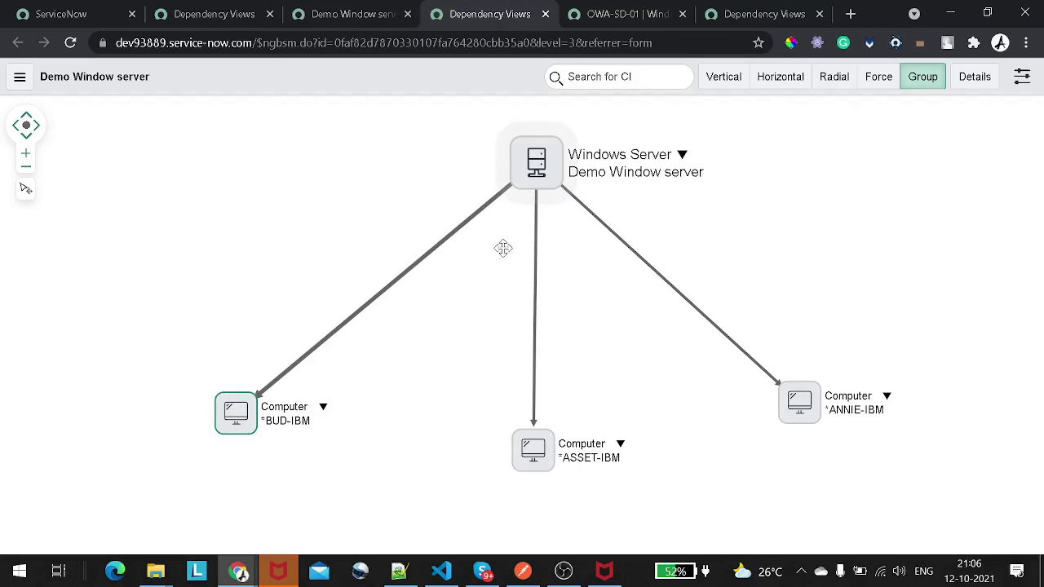
left_click_drag(130, 120, 231, 171)
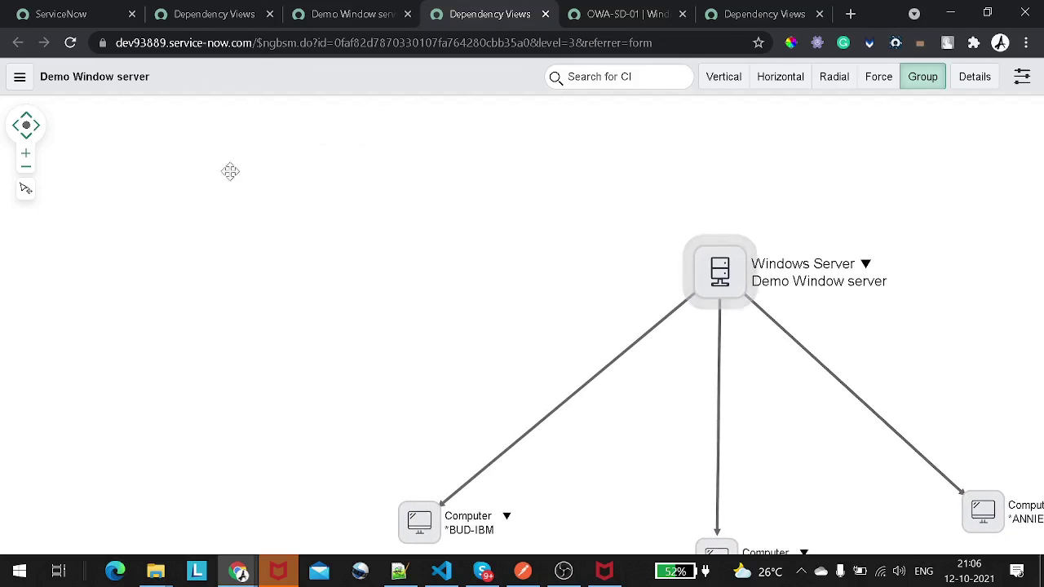
left_click_drag(683, 313, 533, 249)
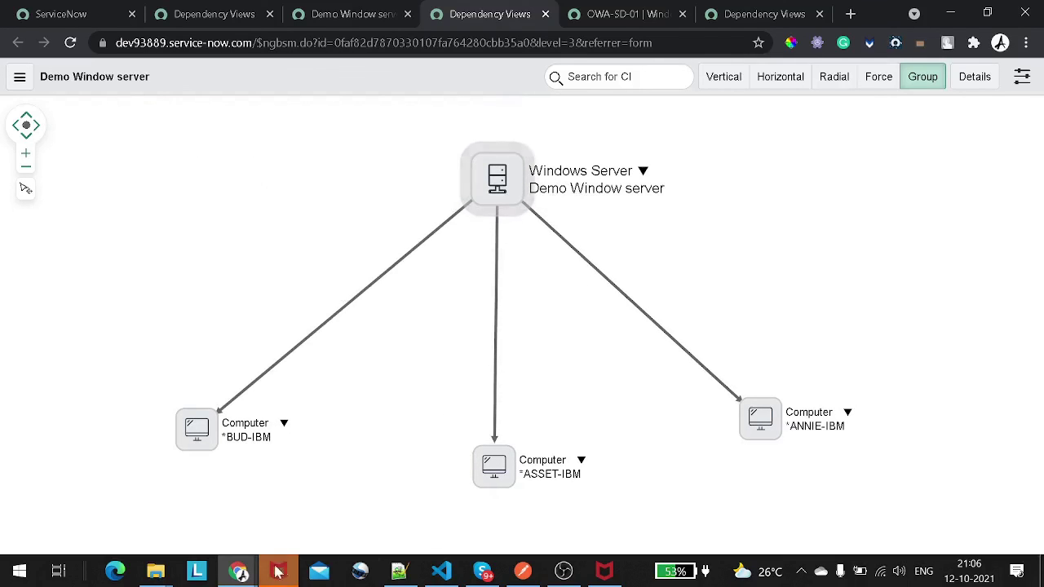
left_click(563, 570)
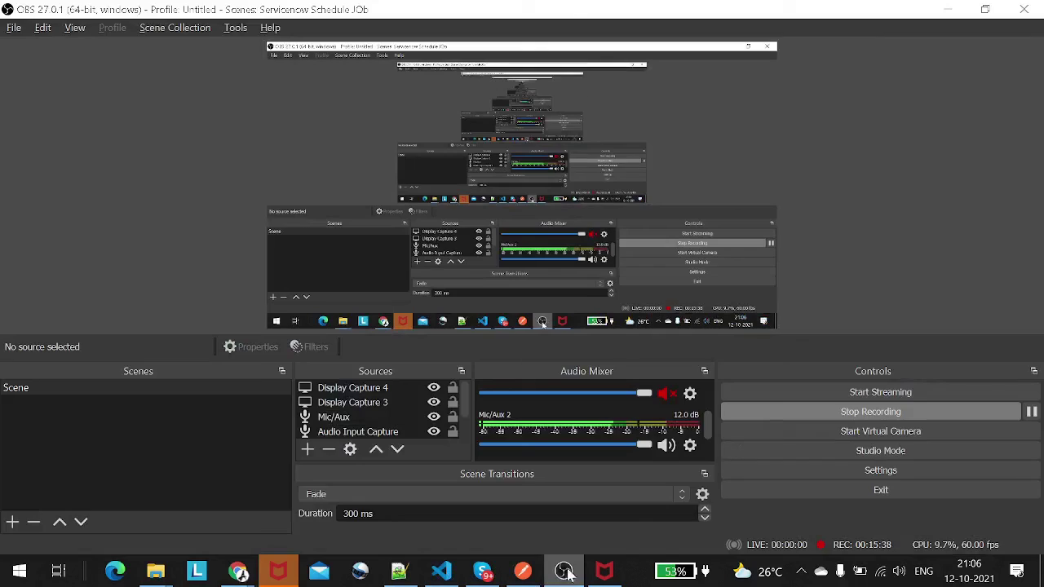
left_click(810, 422)
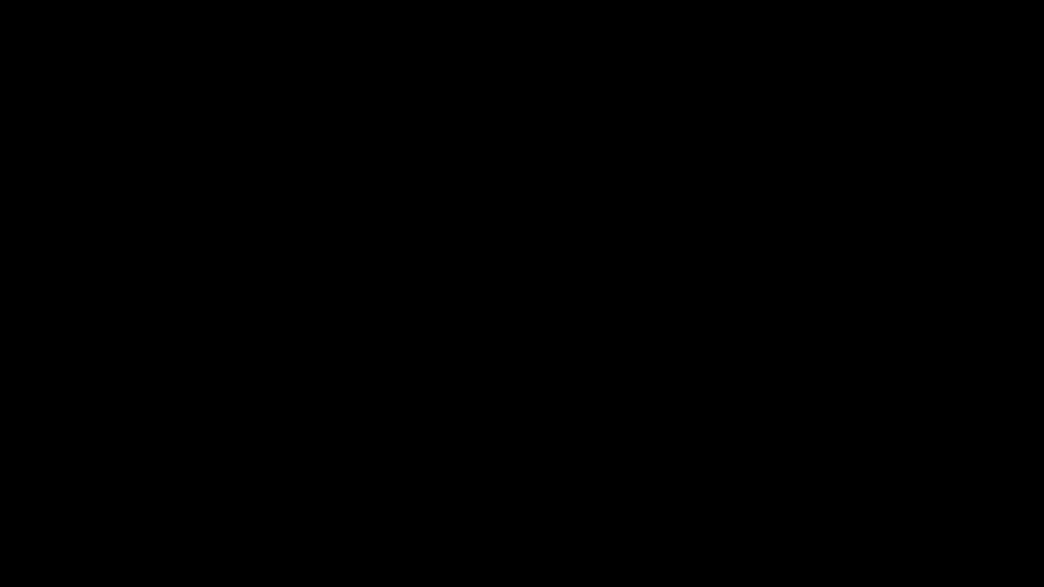